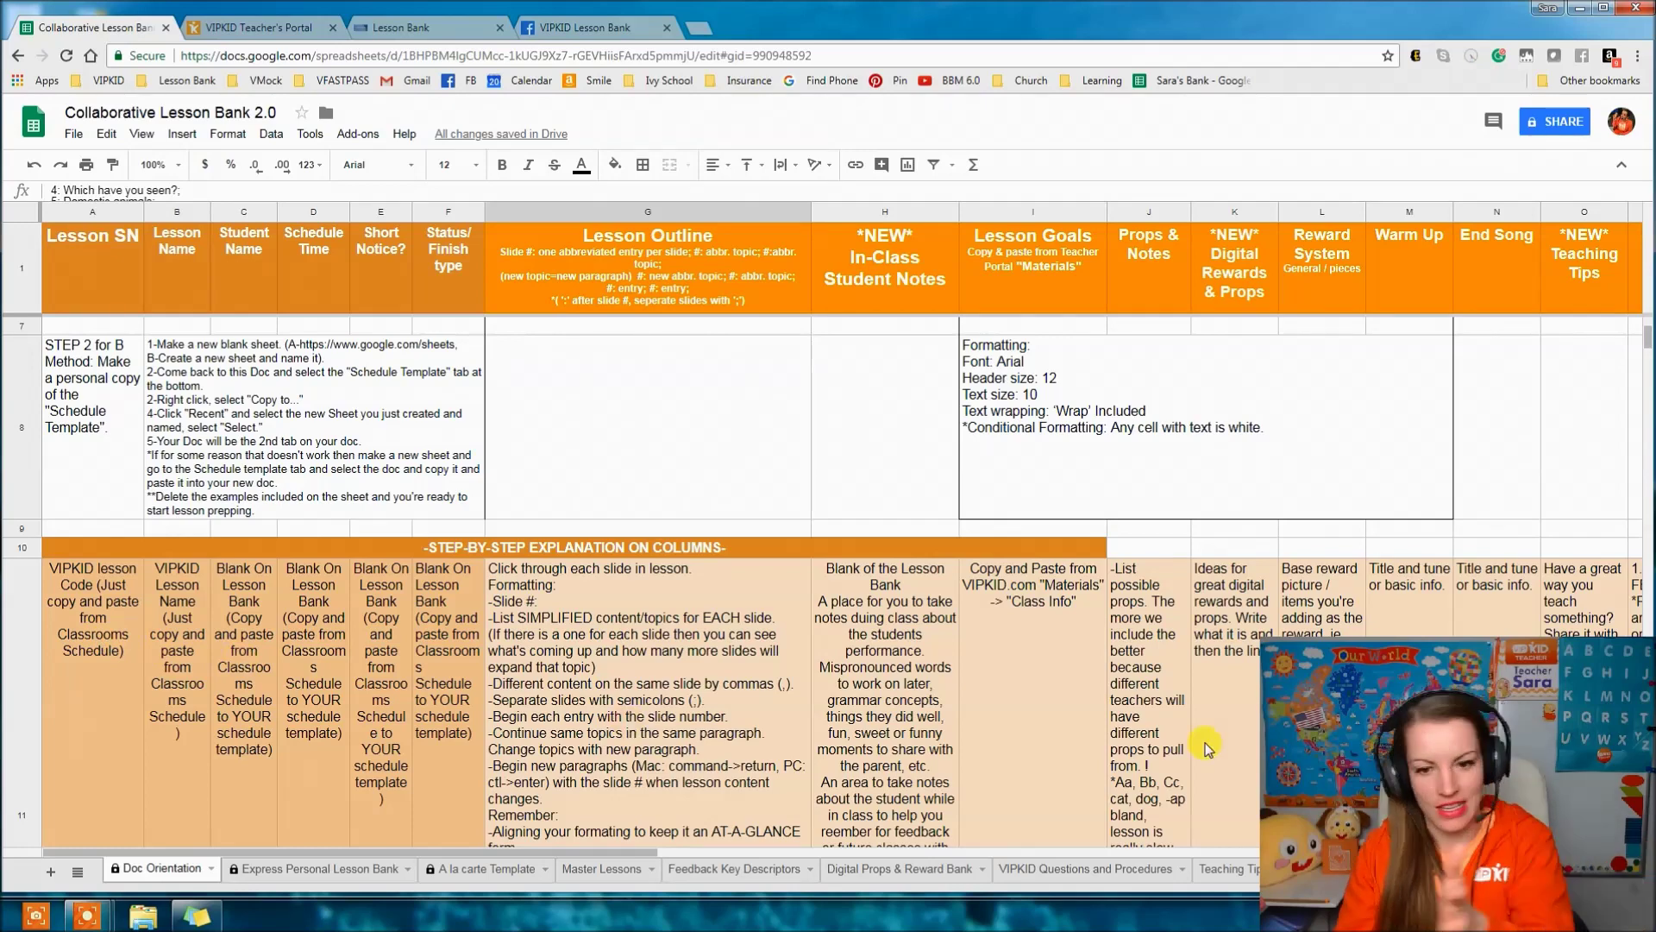
- Review the step-by-step column explanations and the example lesson row in the Doc Orientation sheet
scroll(73, 595, down, 5)
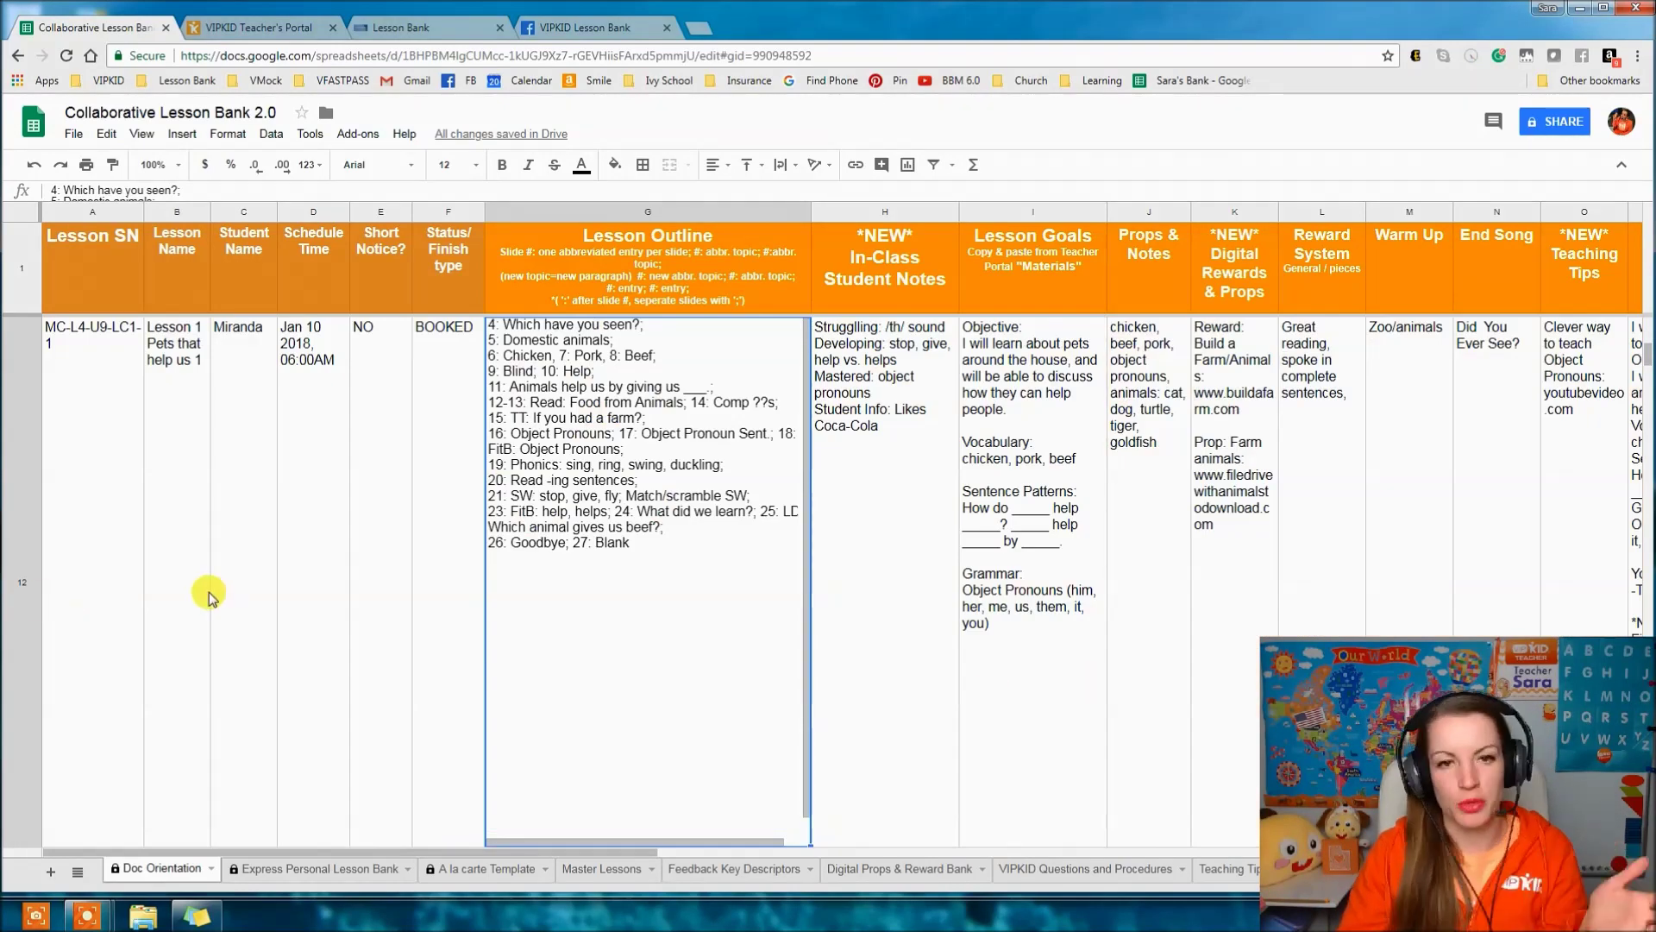
scroll(224, 598, up, 2)
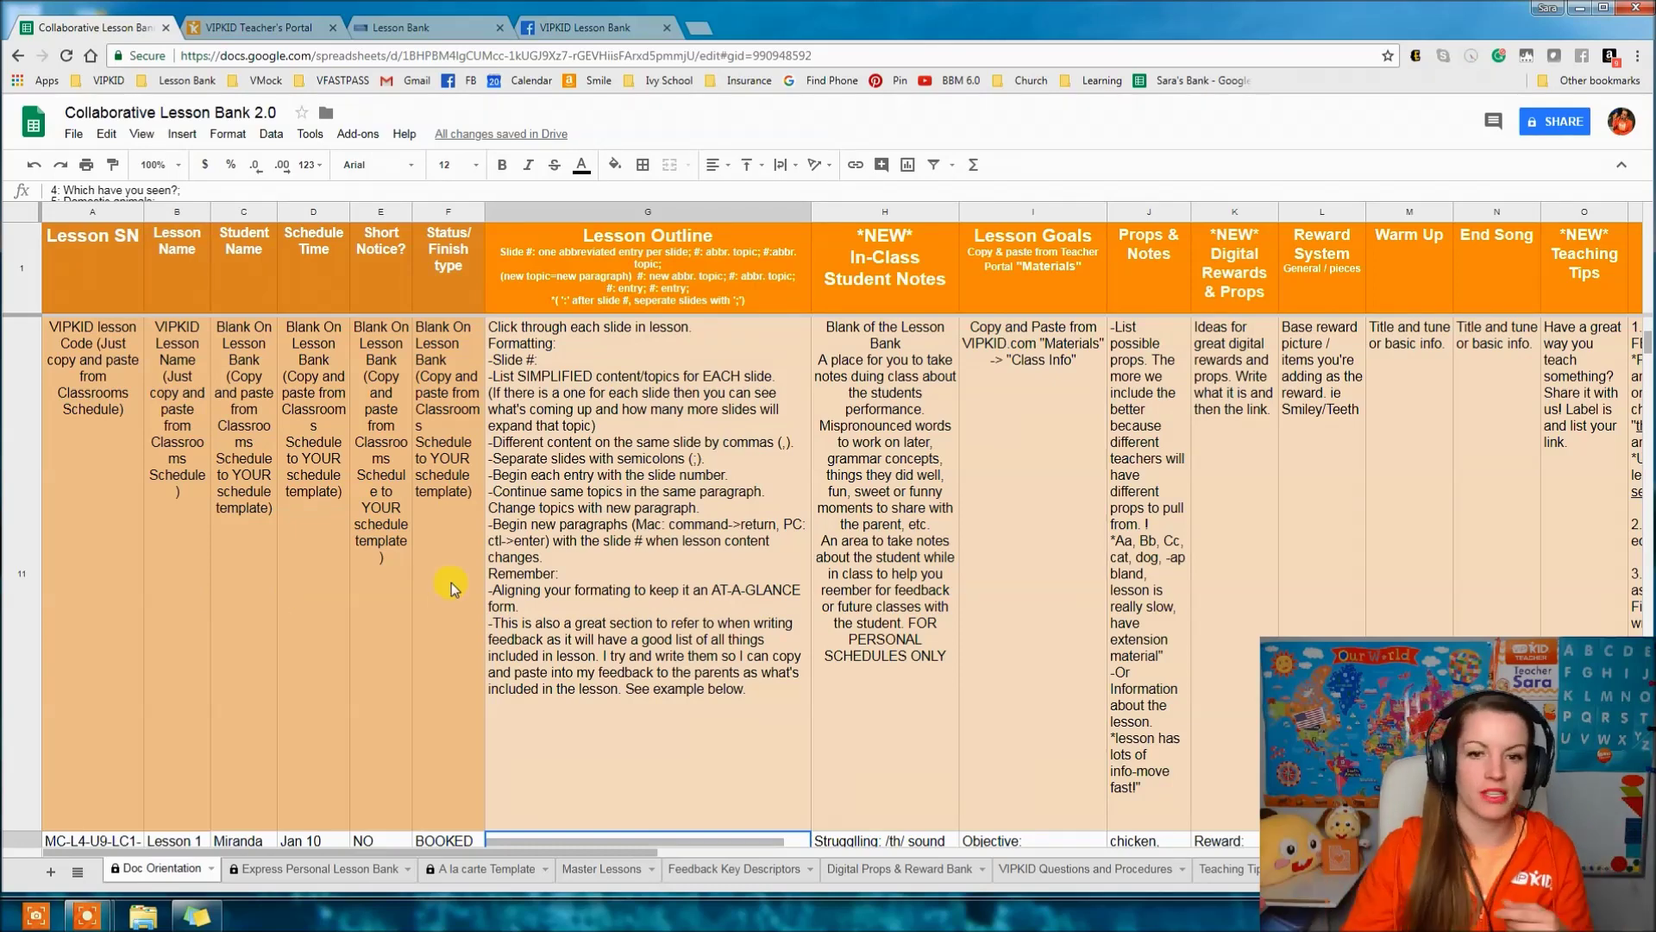
scroll(452, 583, down, 2)
scroll(452, 460, up, 3)
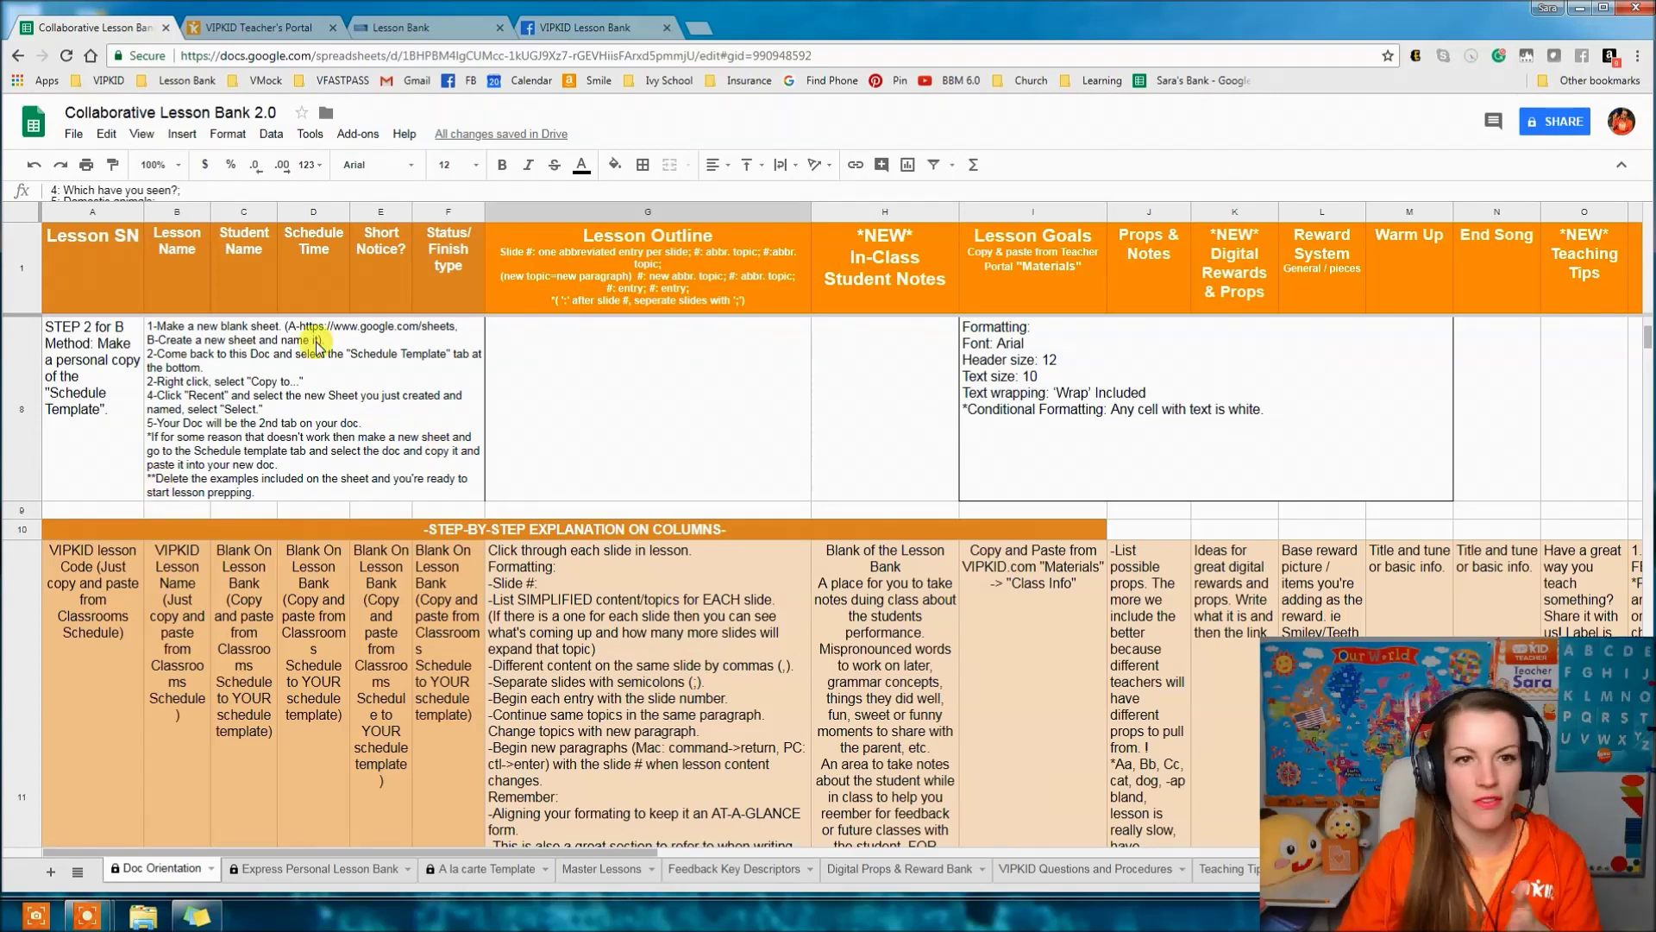
- View the VIPKID Lesson Bank Facebook group and the Teacher's Portal classroom schedule, returning to the Collaborative Lesson Bank spreadsheet
click(586, 27)
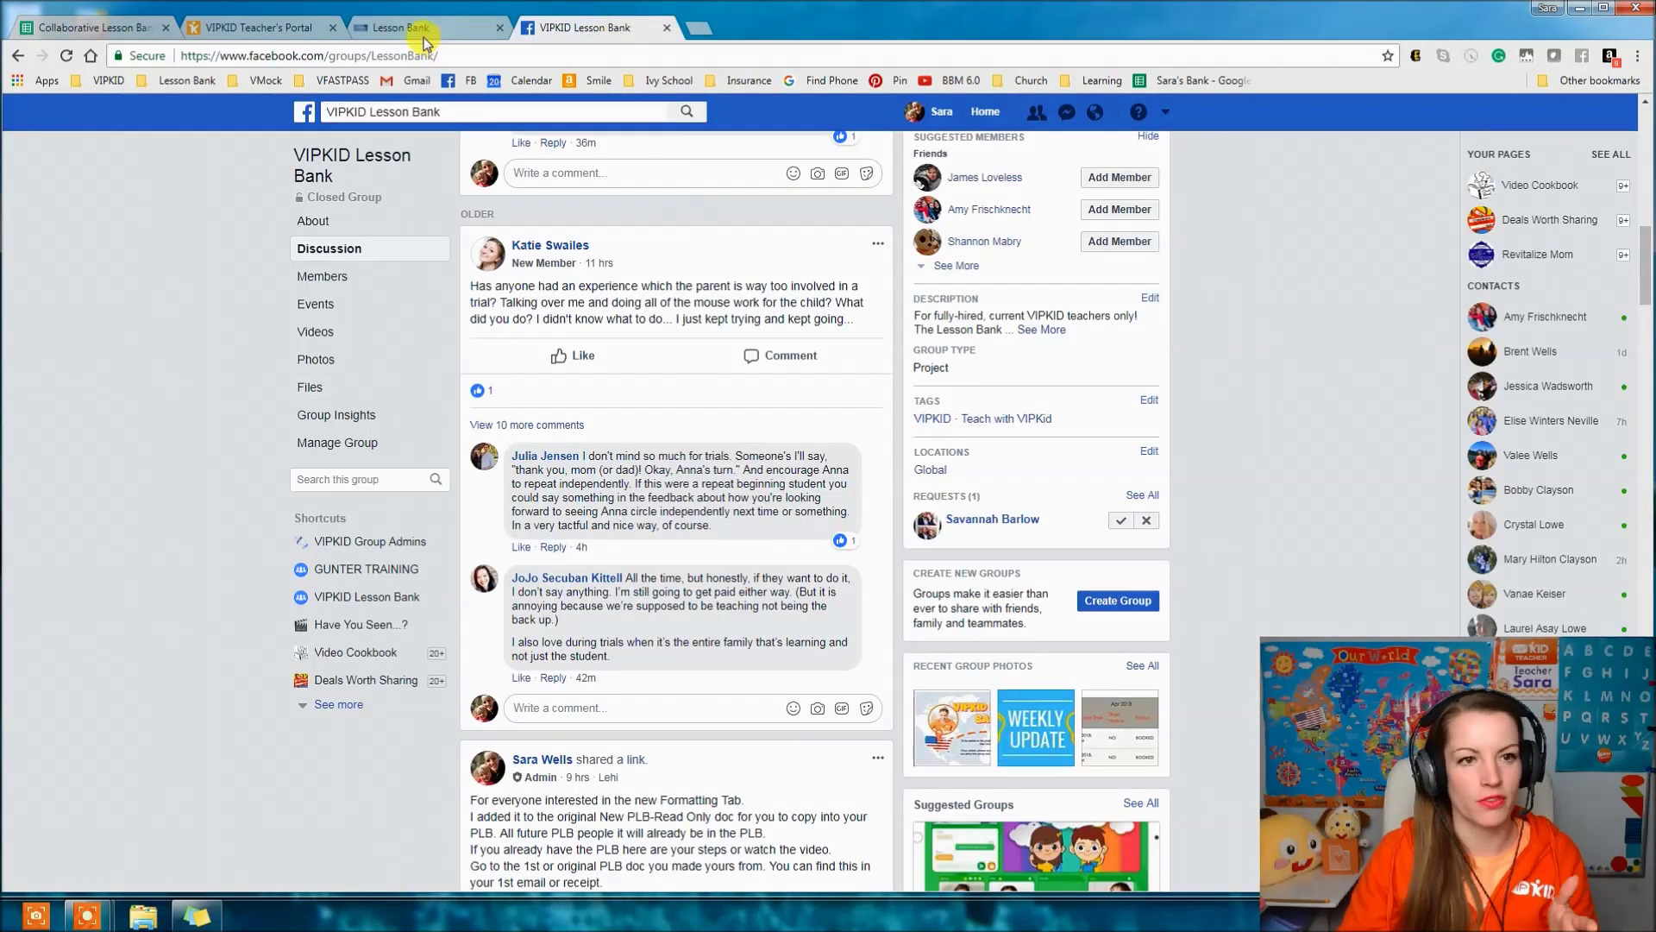
click(267, 36)
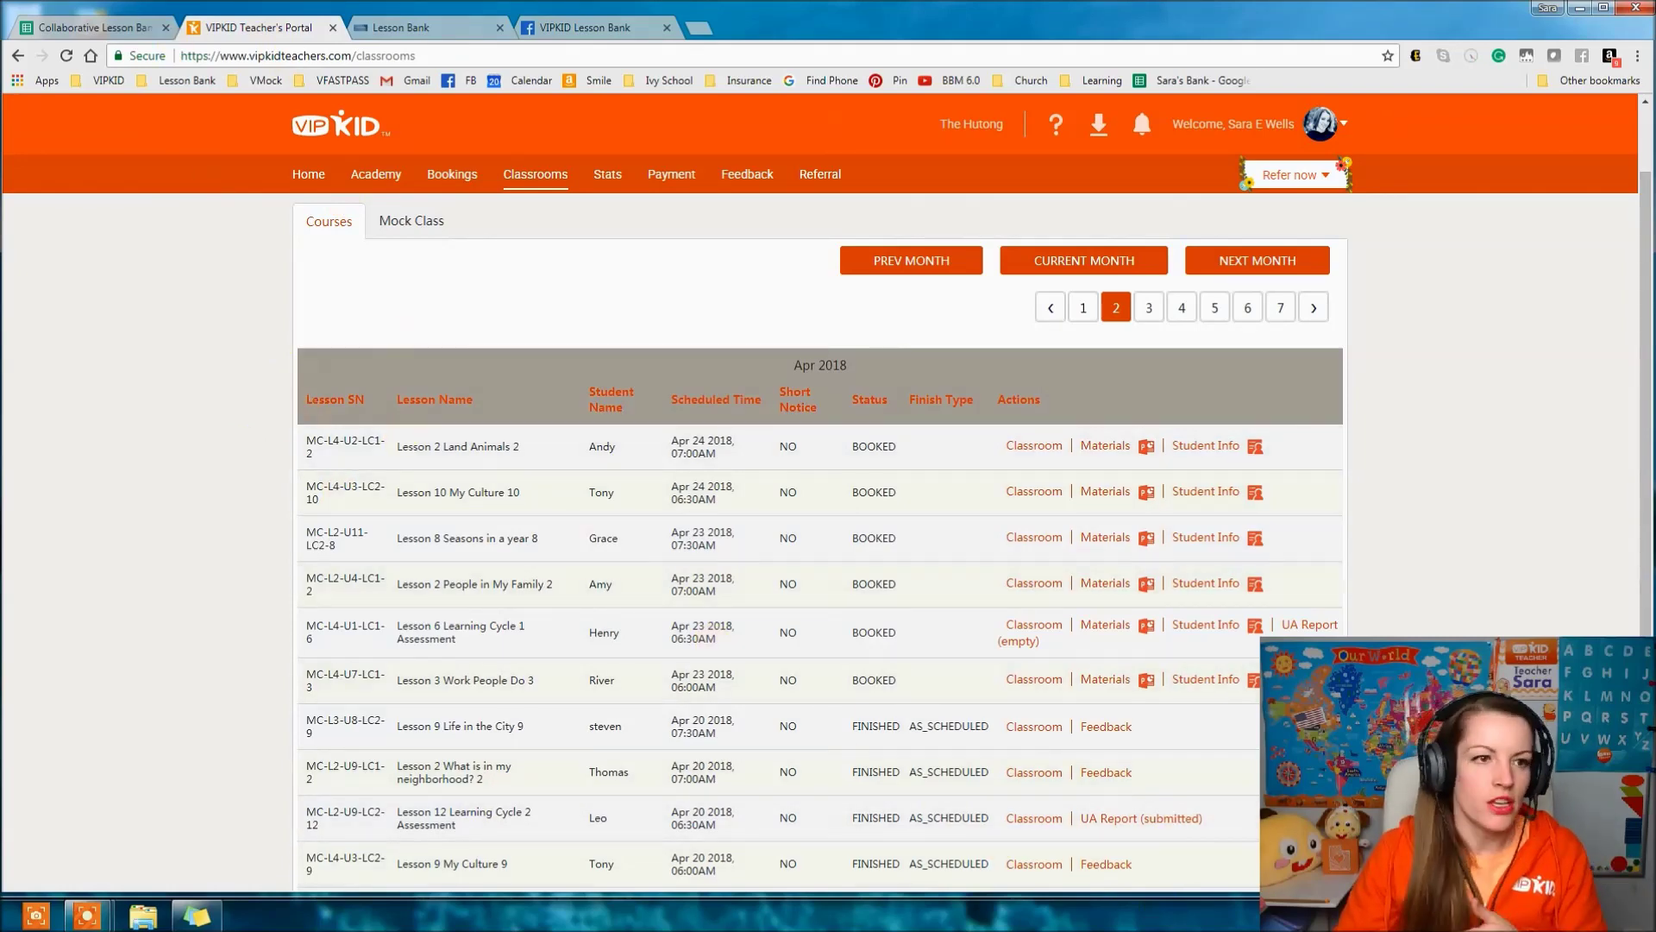
click(125, 26)
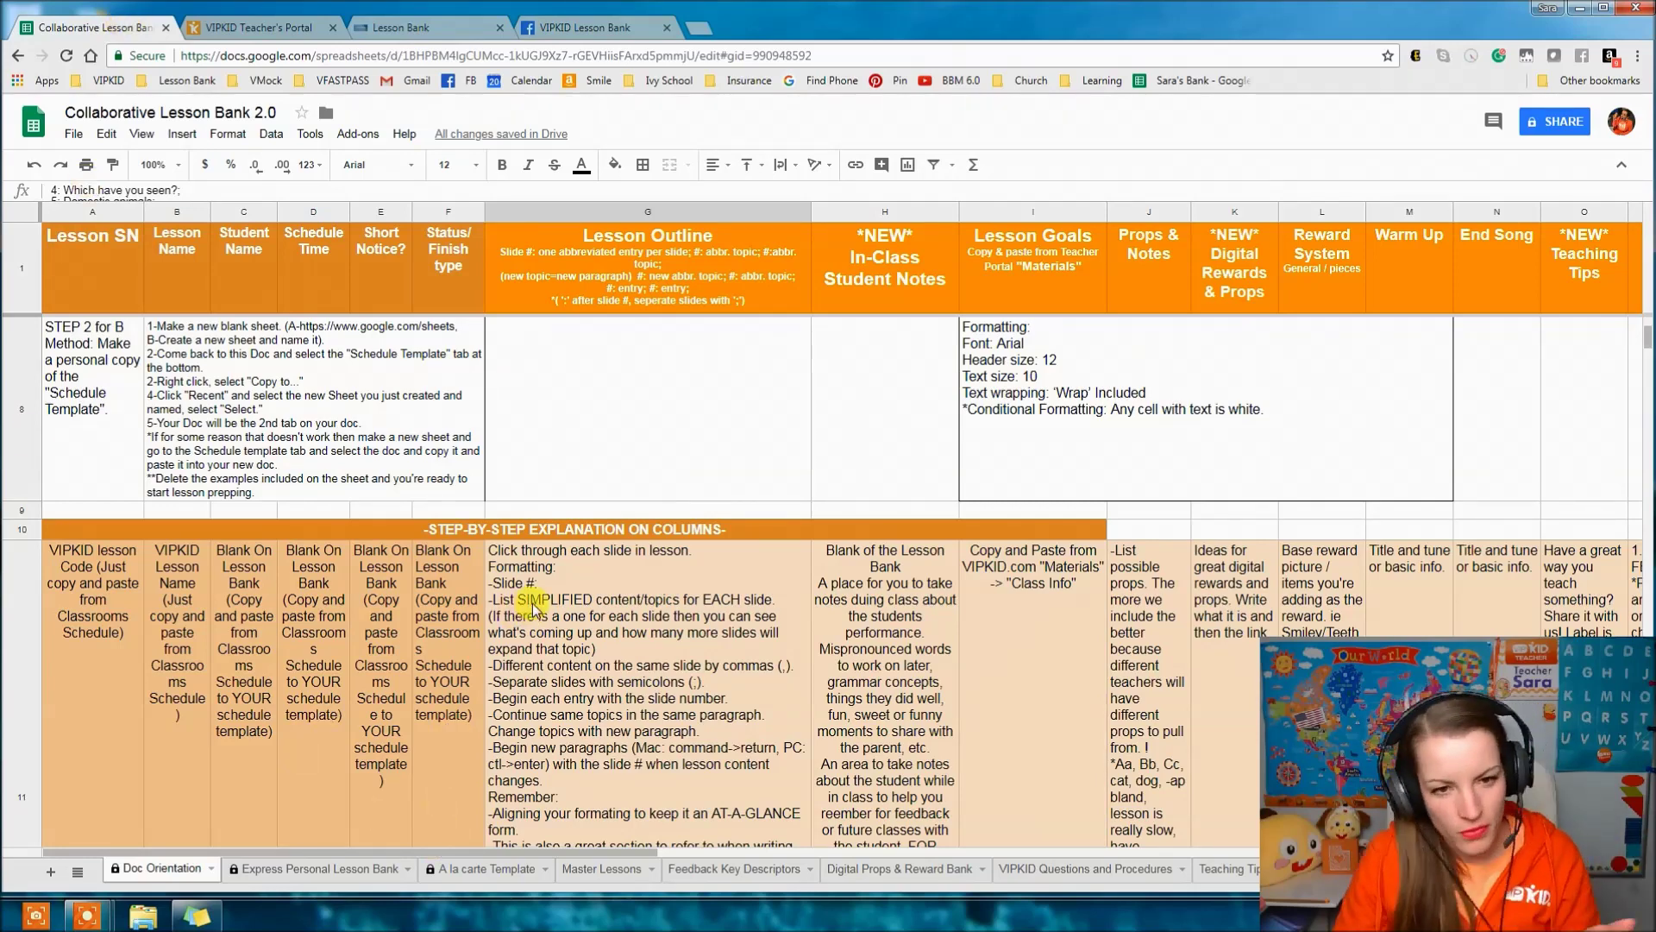
- Compare the Doc Orientation column explanations with the column headers of the Master Lessons sheet
scroll(574, 307, down, 2)
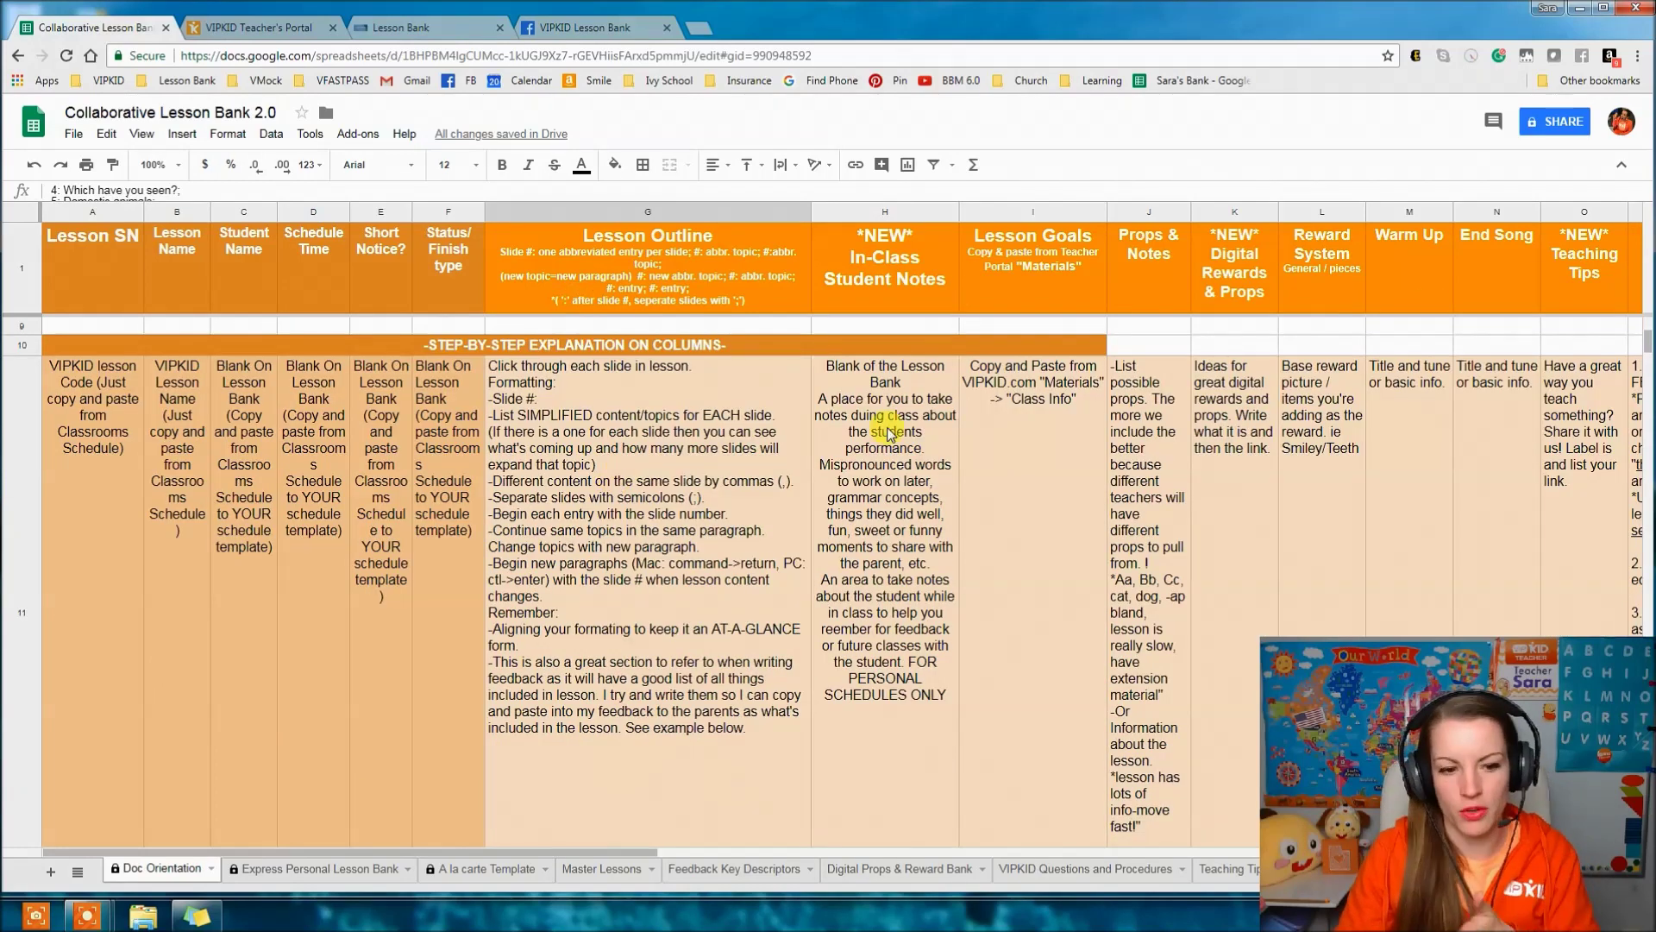
click(601, 867)
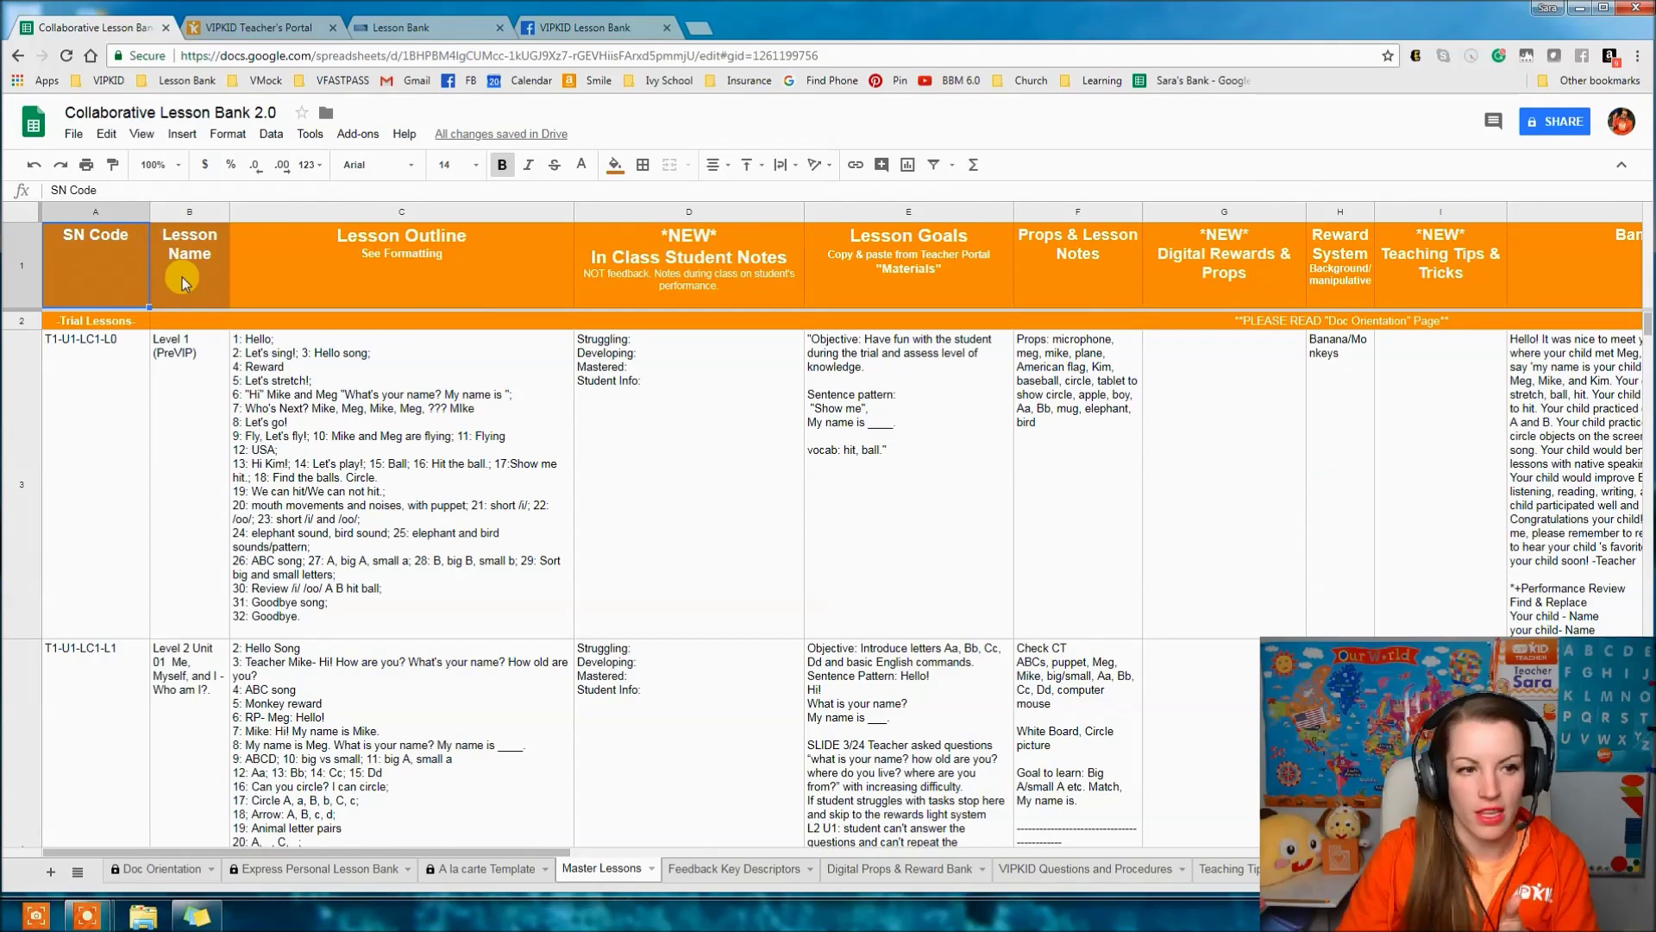
click(134, 872)
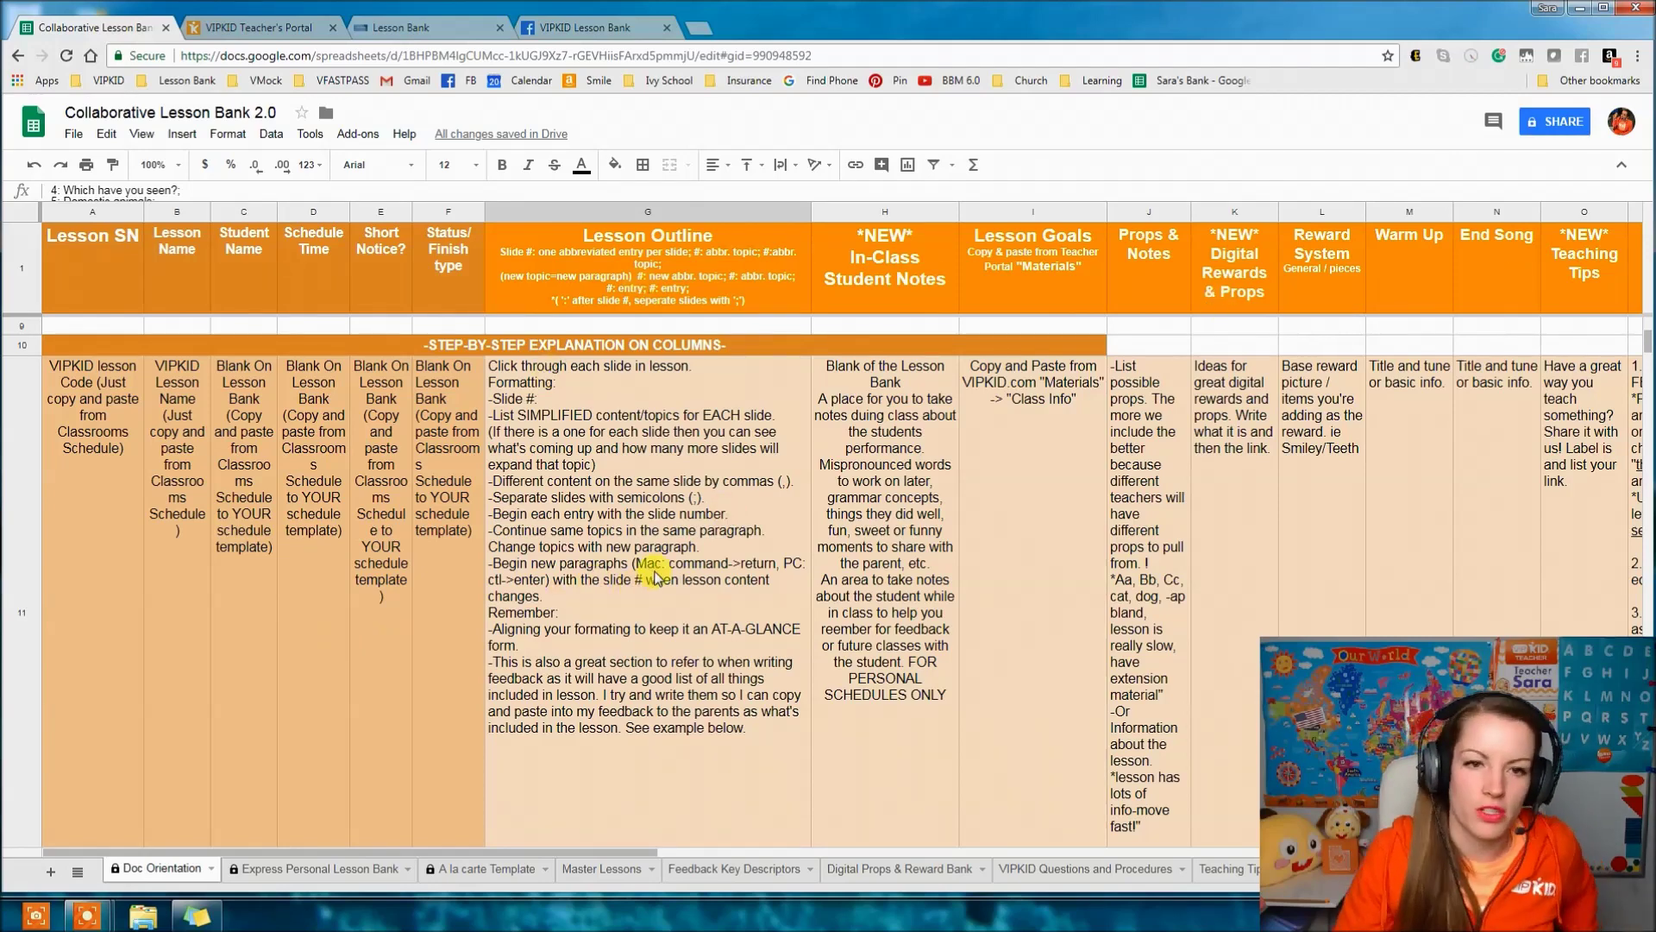
- Inspect the In-Class Student Notes in the Doc Orientation example row and compare them with the Master Lessons sheet
scroll(655, 569, down, 3)
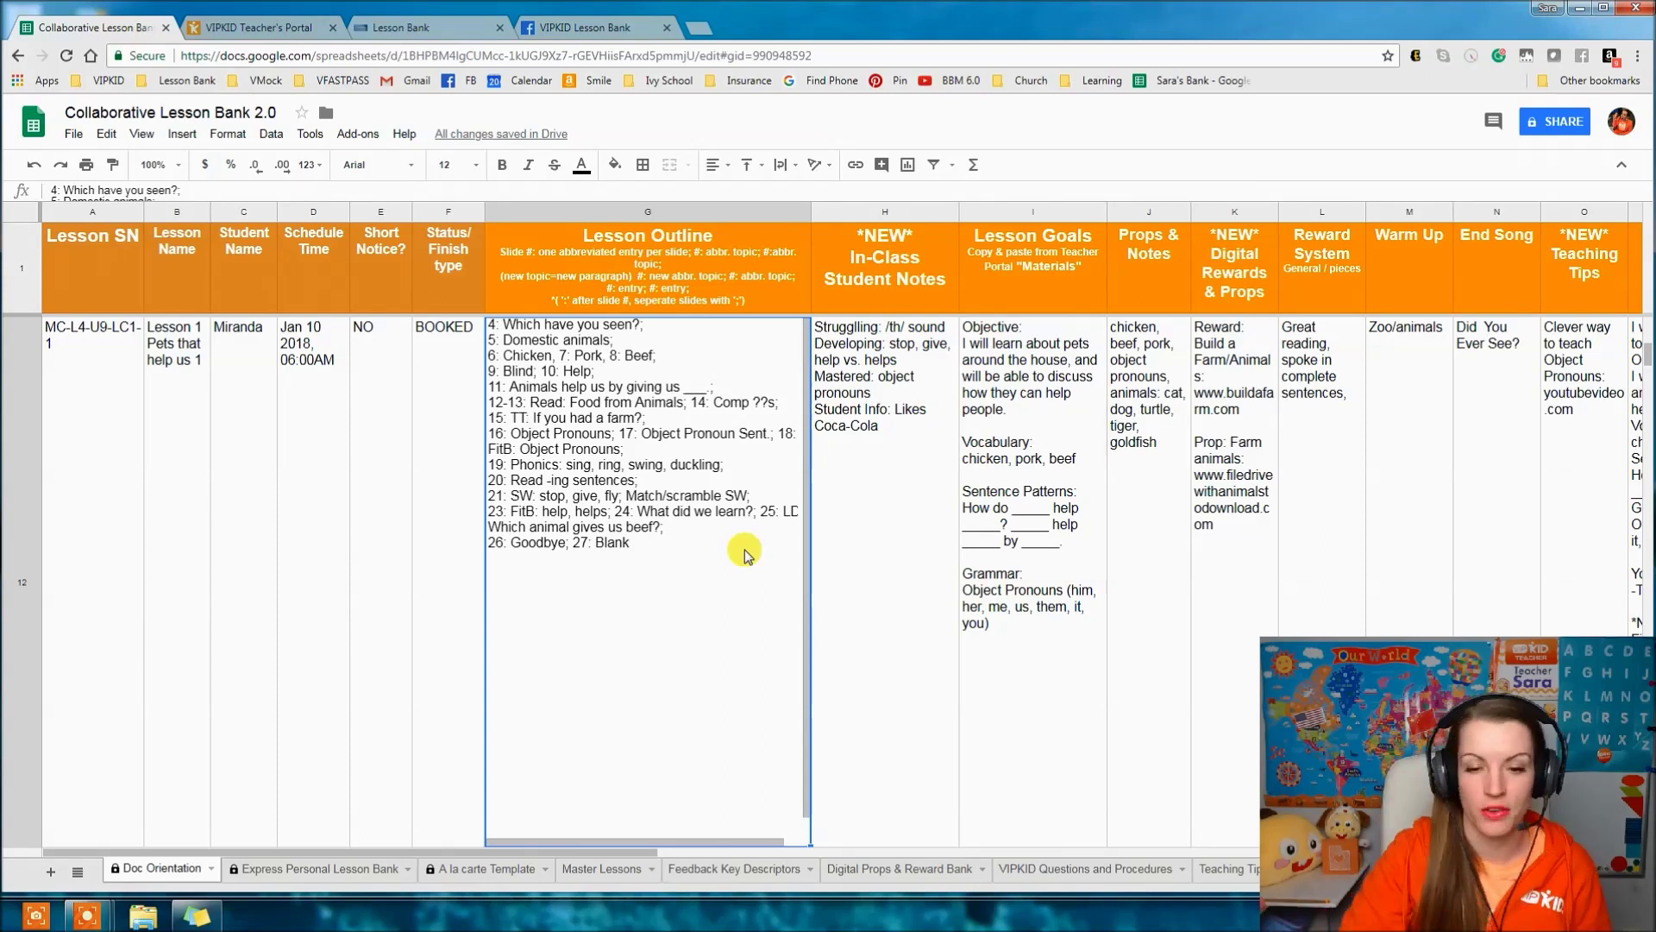
click(873, 392)
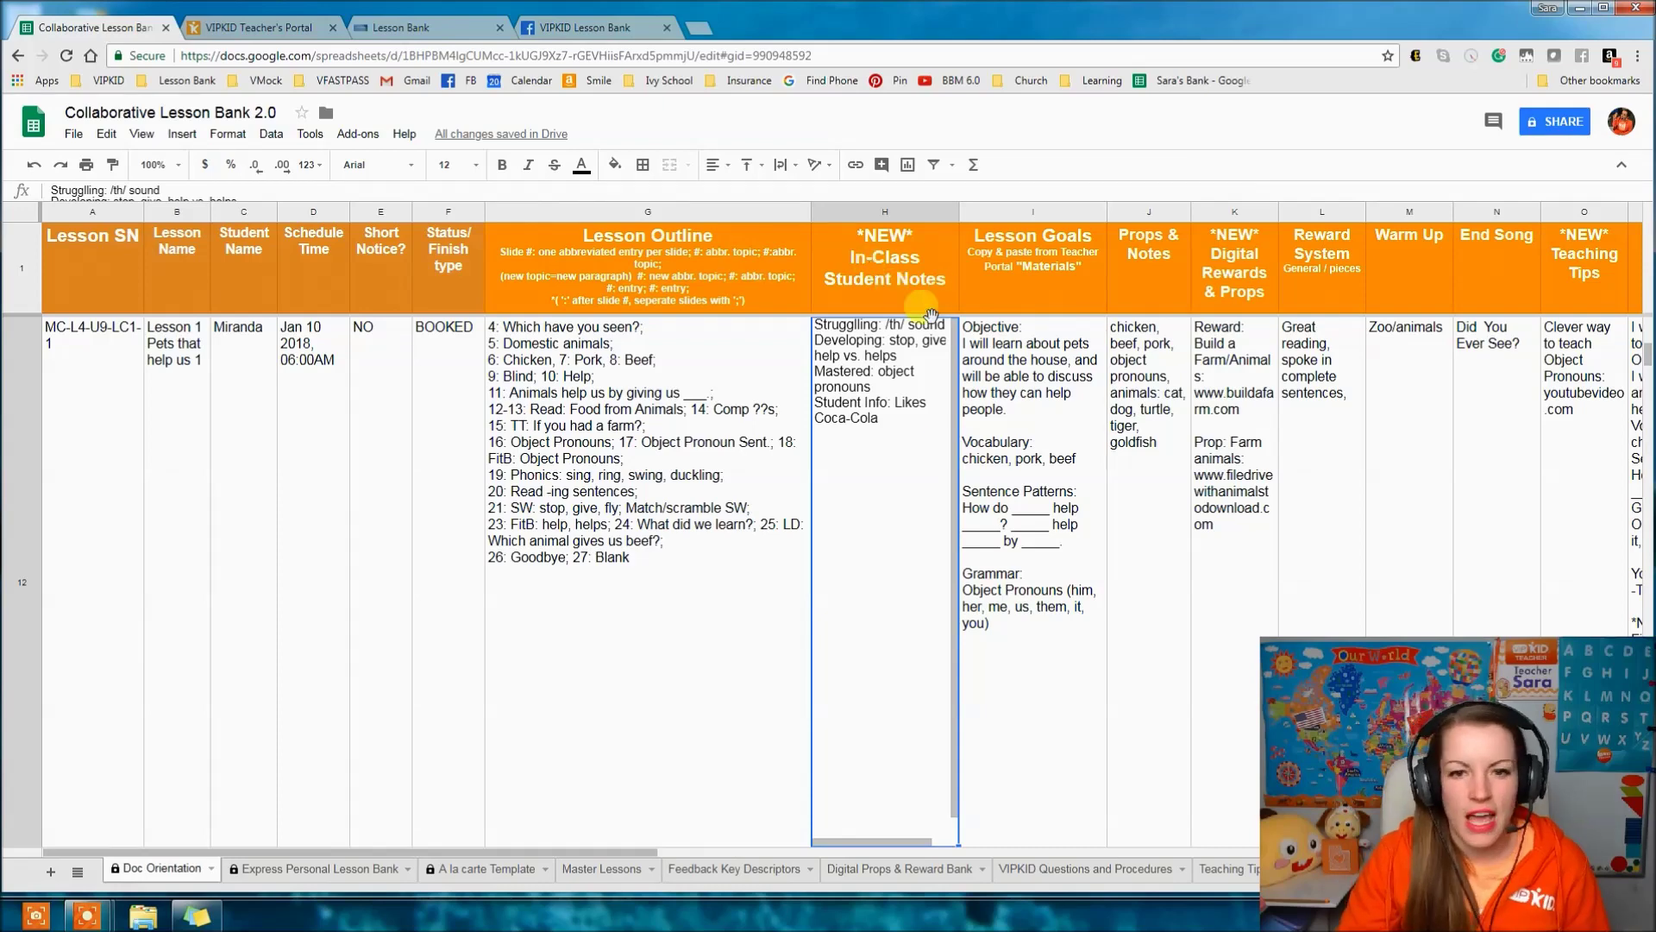
click(578, 869)
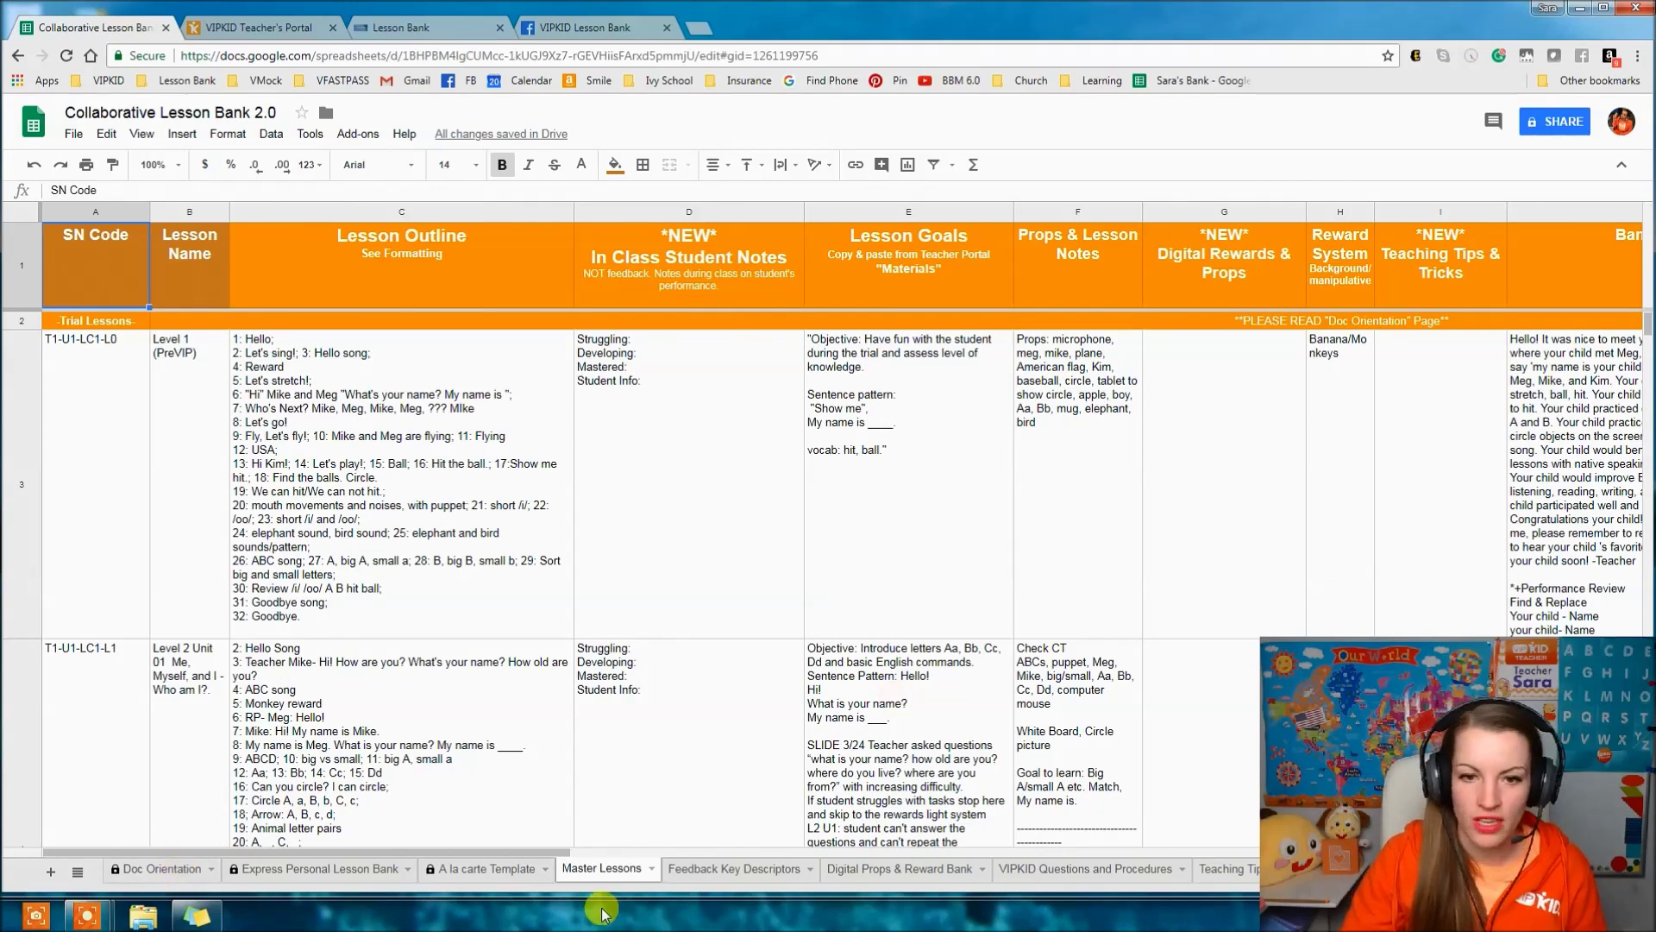
click(164, 869)
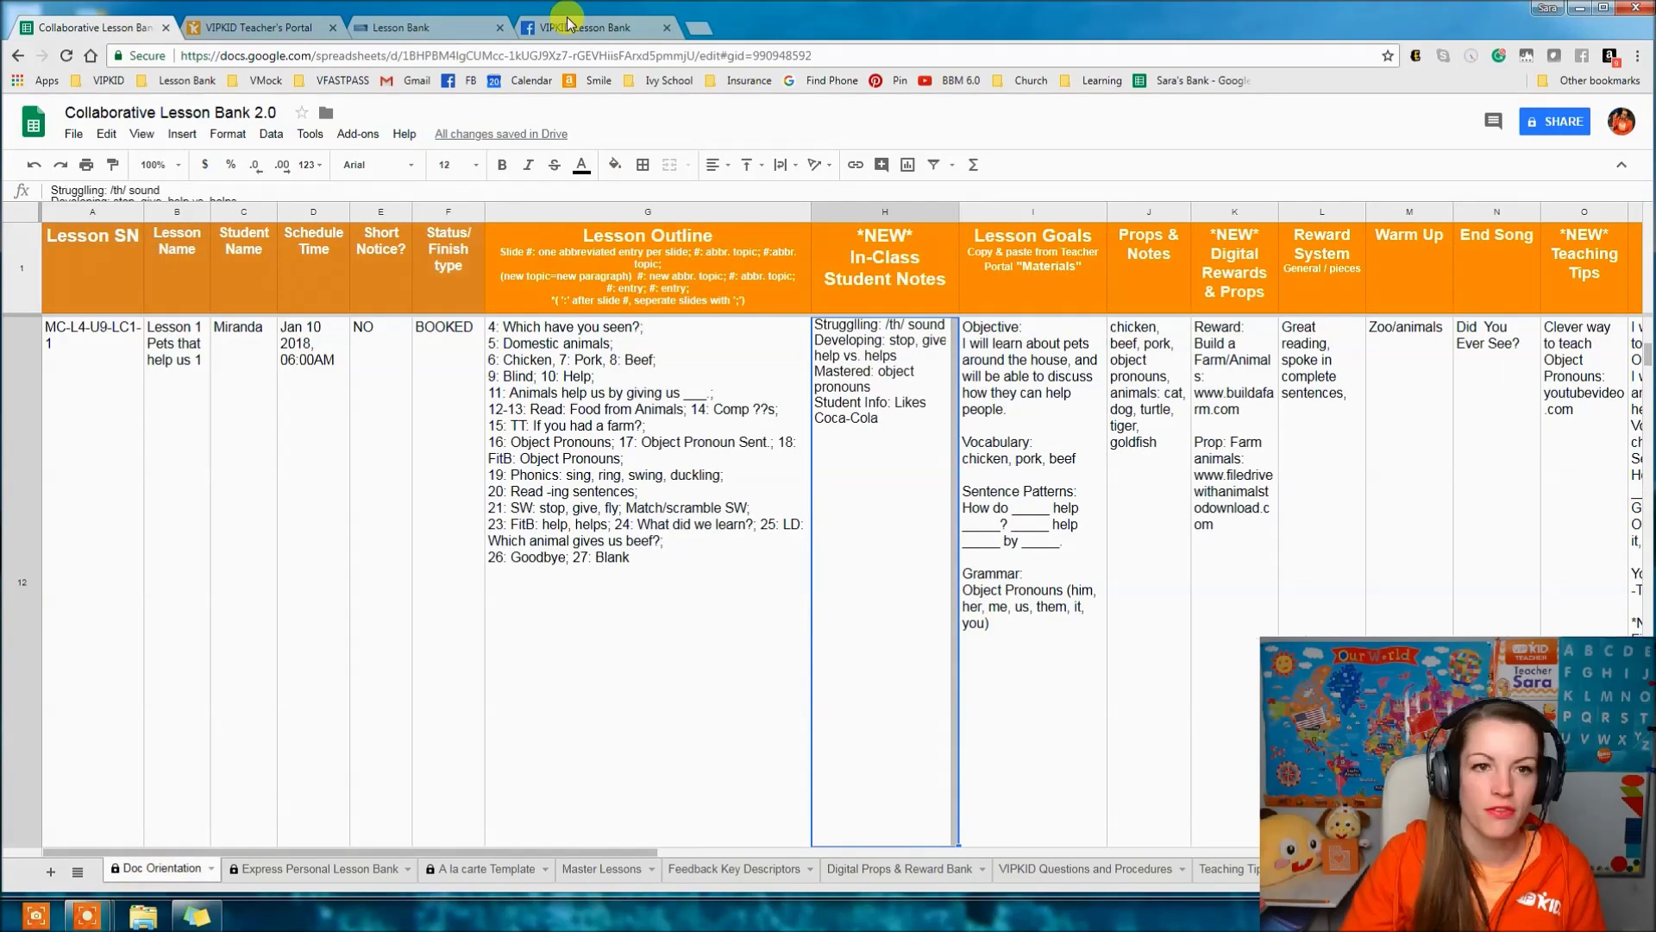
- In the VIPKID Teacher's Portal, open the materials for Lesson 3 Work People Do 3, select the full class info text, and close the preview
click(274, 28)
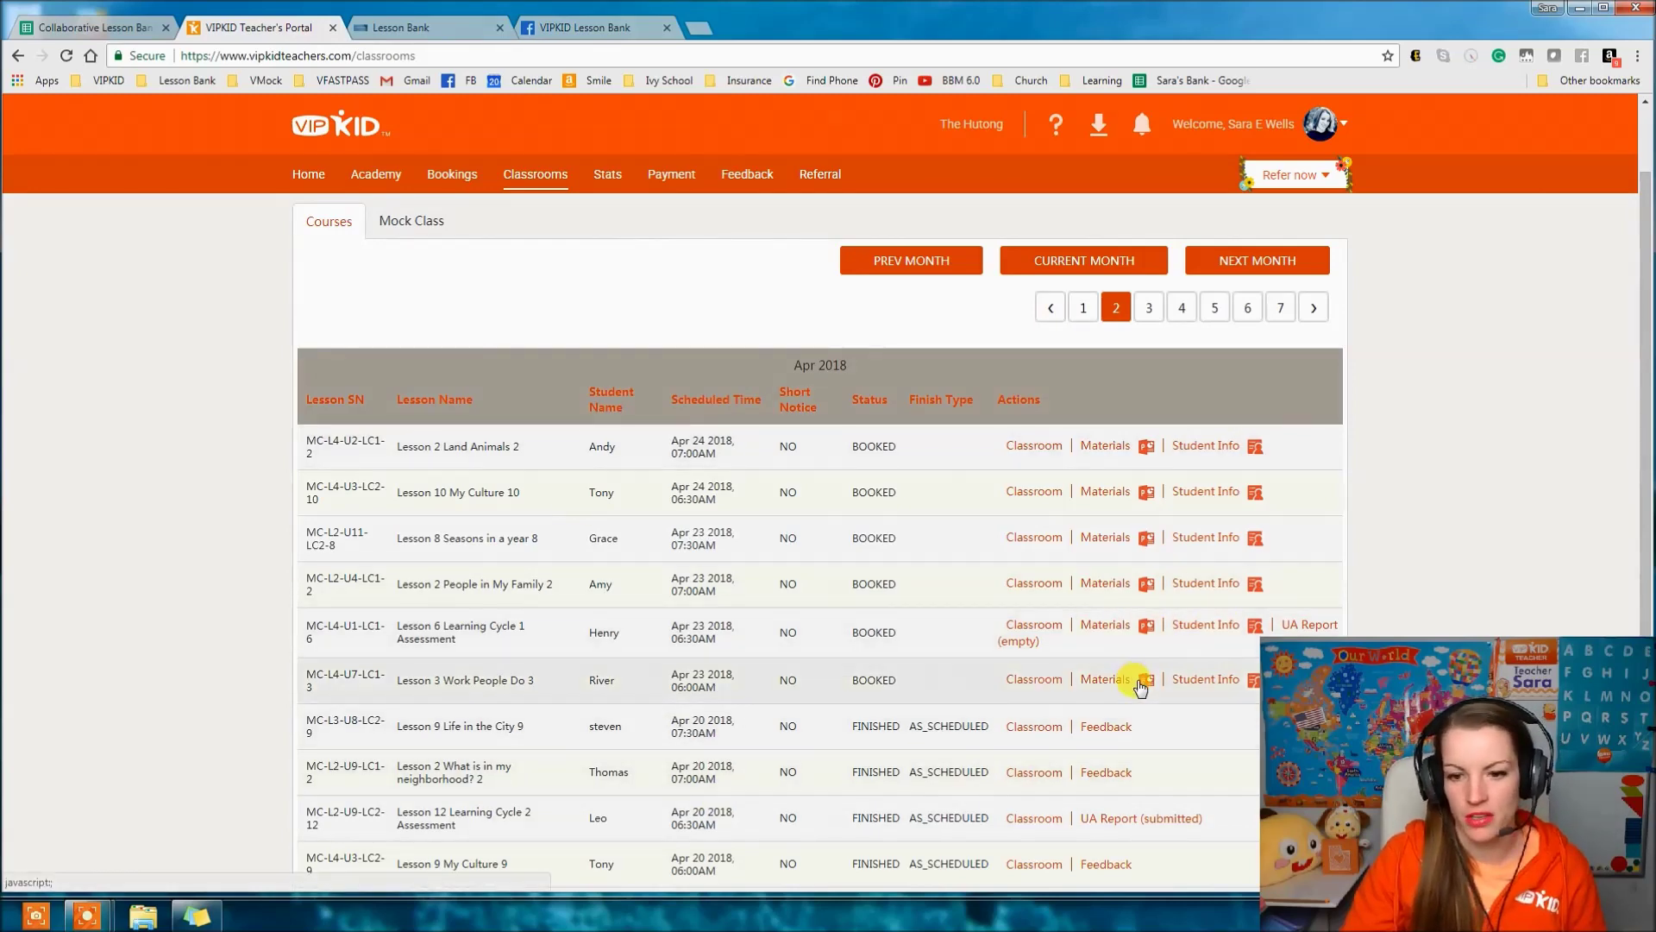
click(1141, 681)
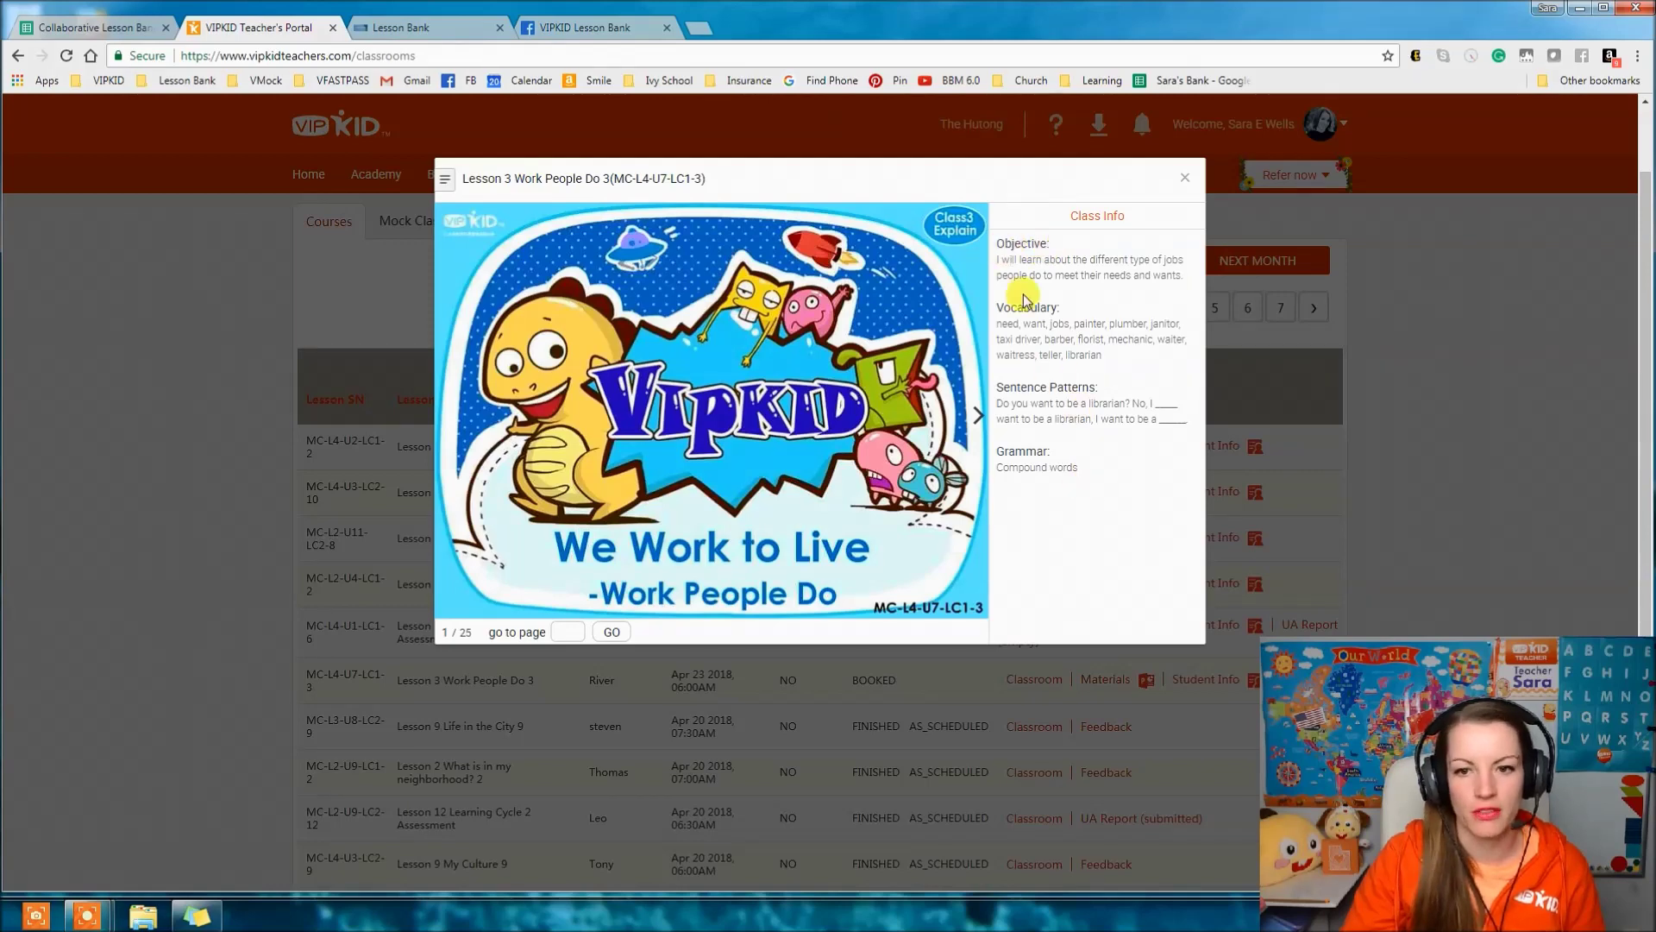
drag(1089, 468, 1021, 241)
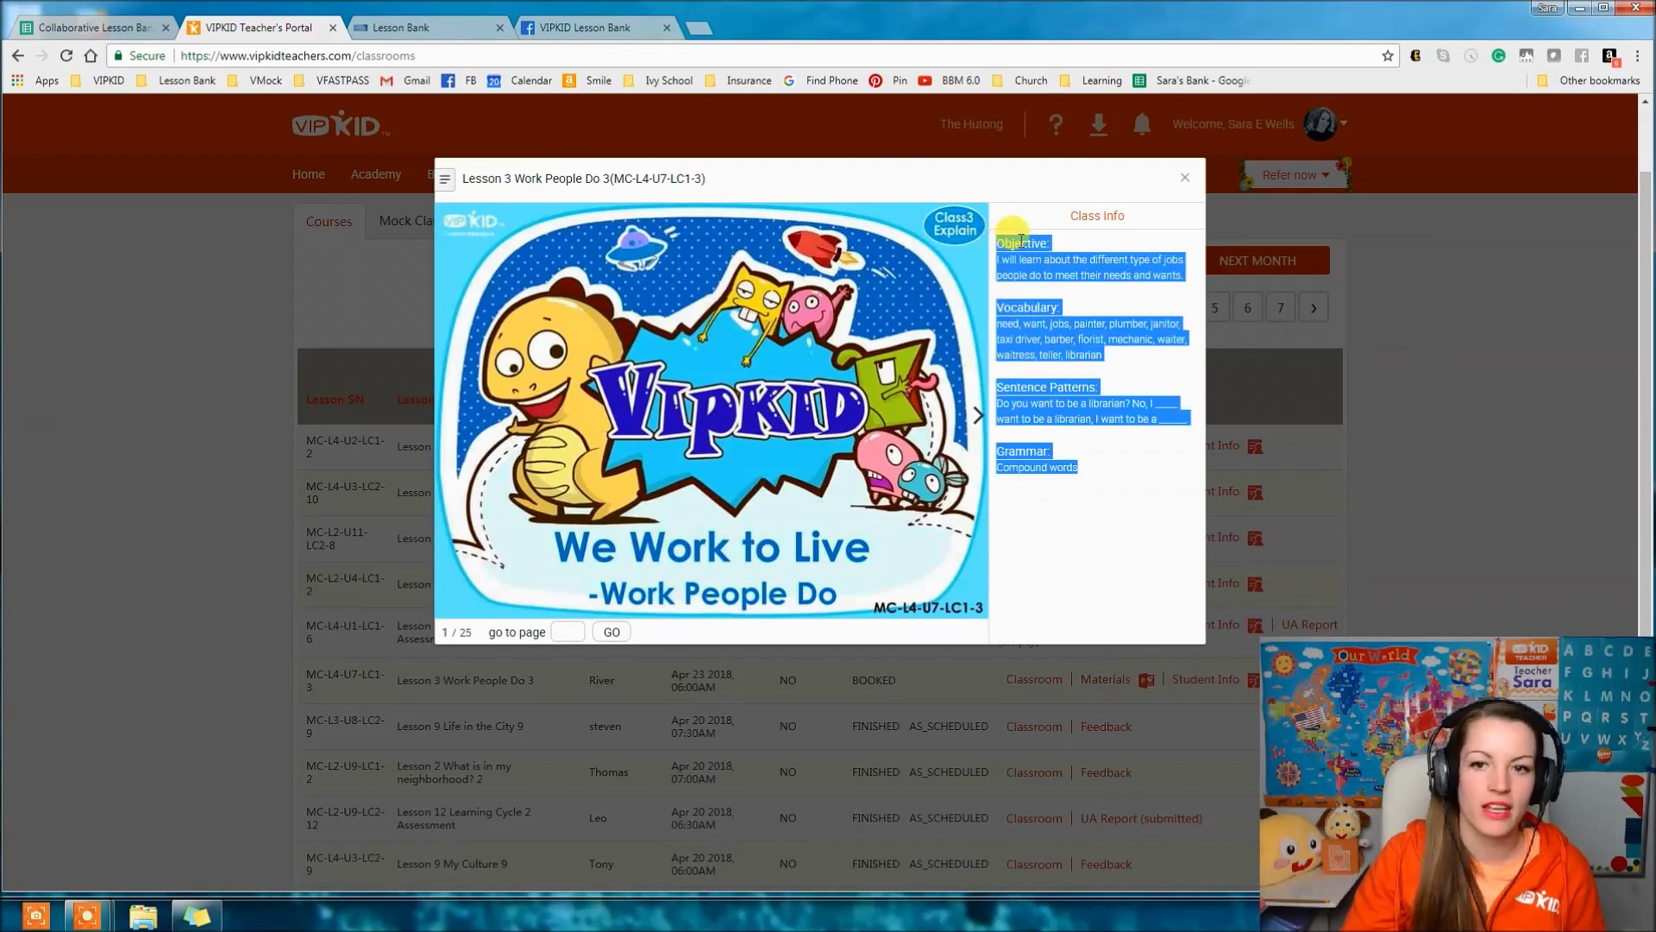
right_click(1079, 308)
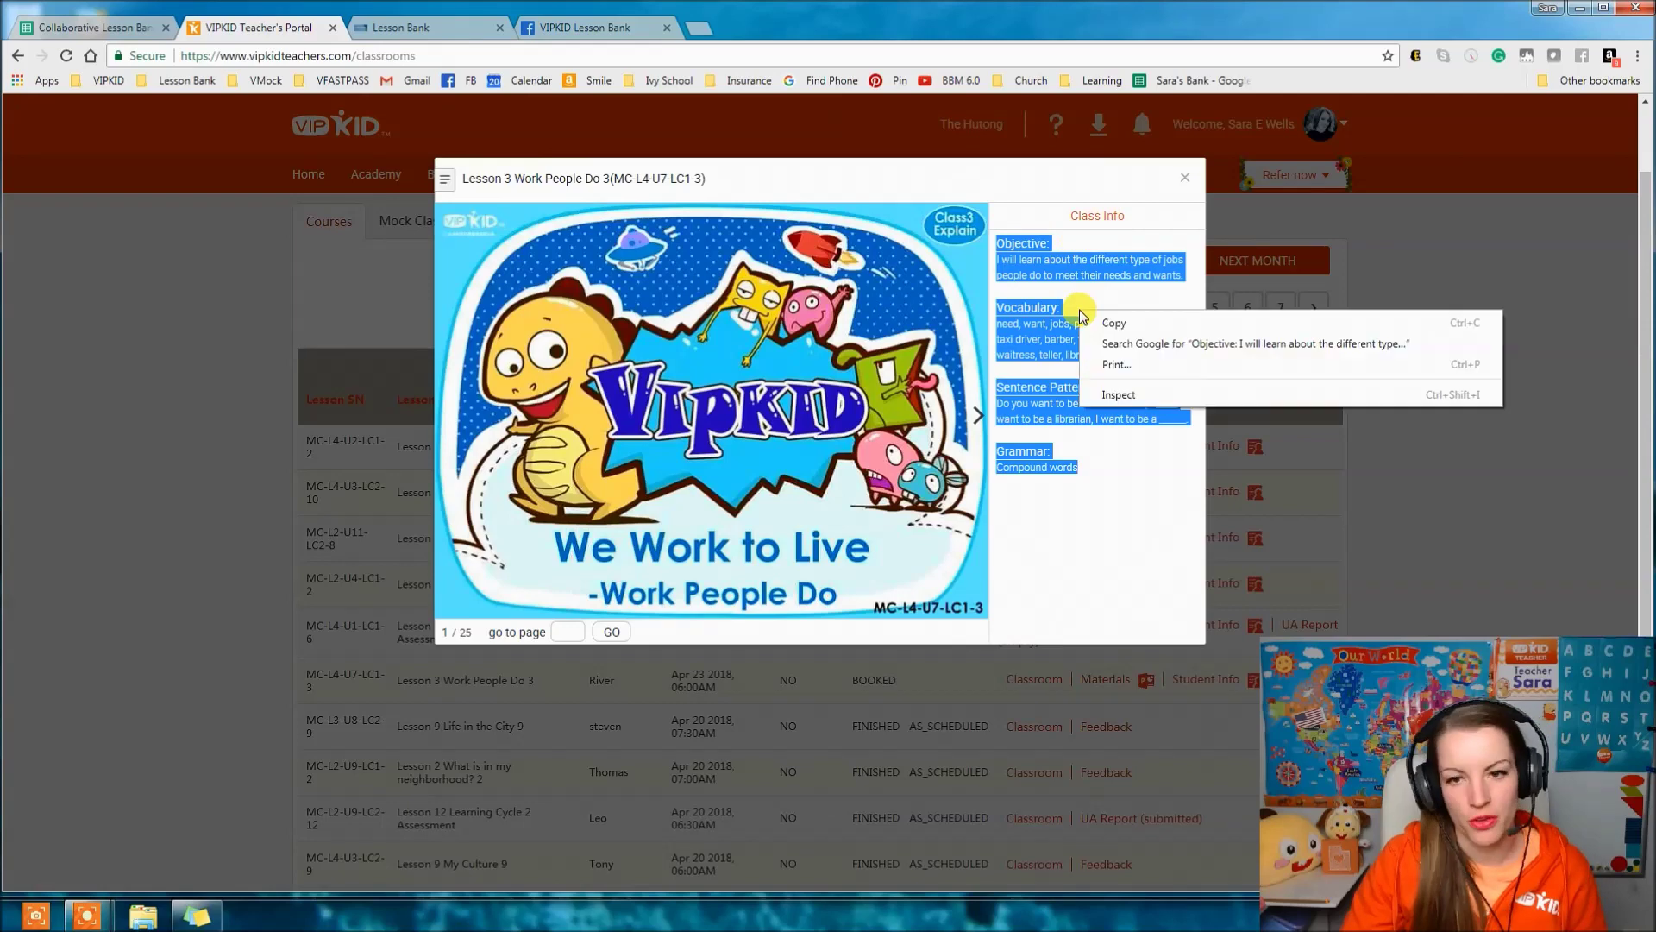
click(1185, 181)
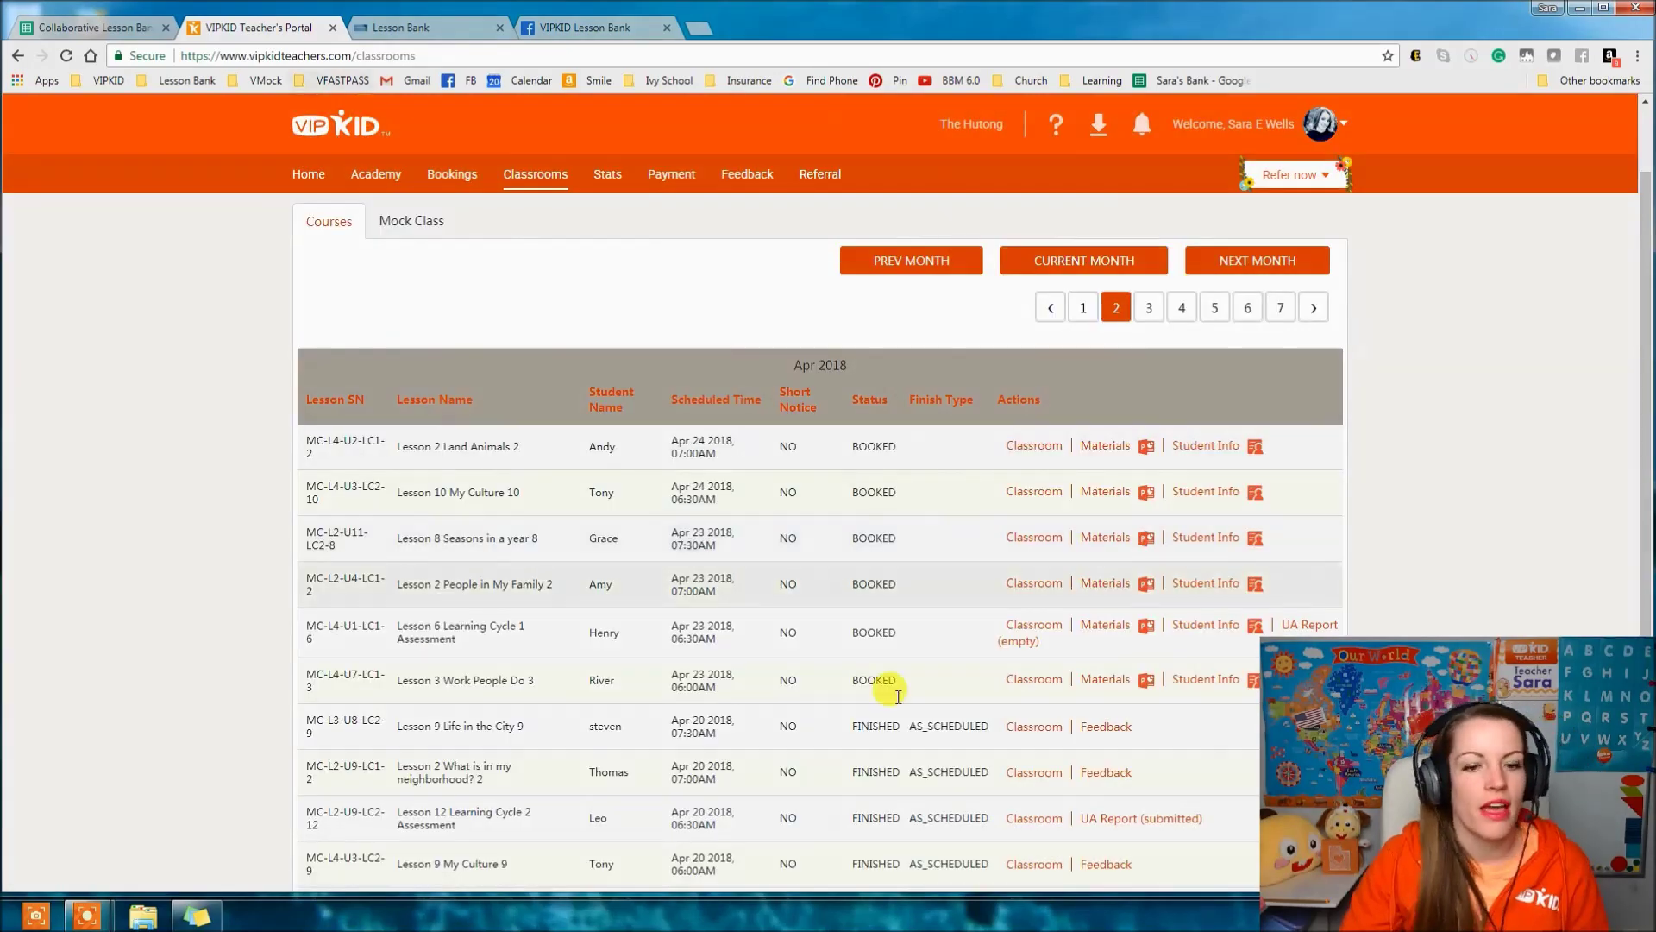
- Return to the Collaborative Lesson Bank, check the Master Lessons sheet, and inspect the Reward System cell in the Doc Orientation example row
click(99, 27)
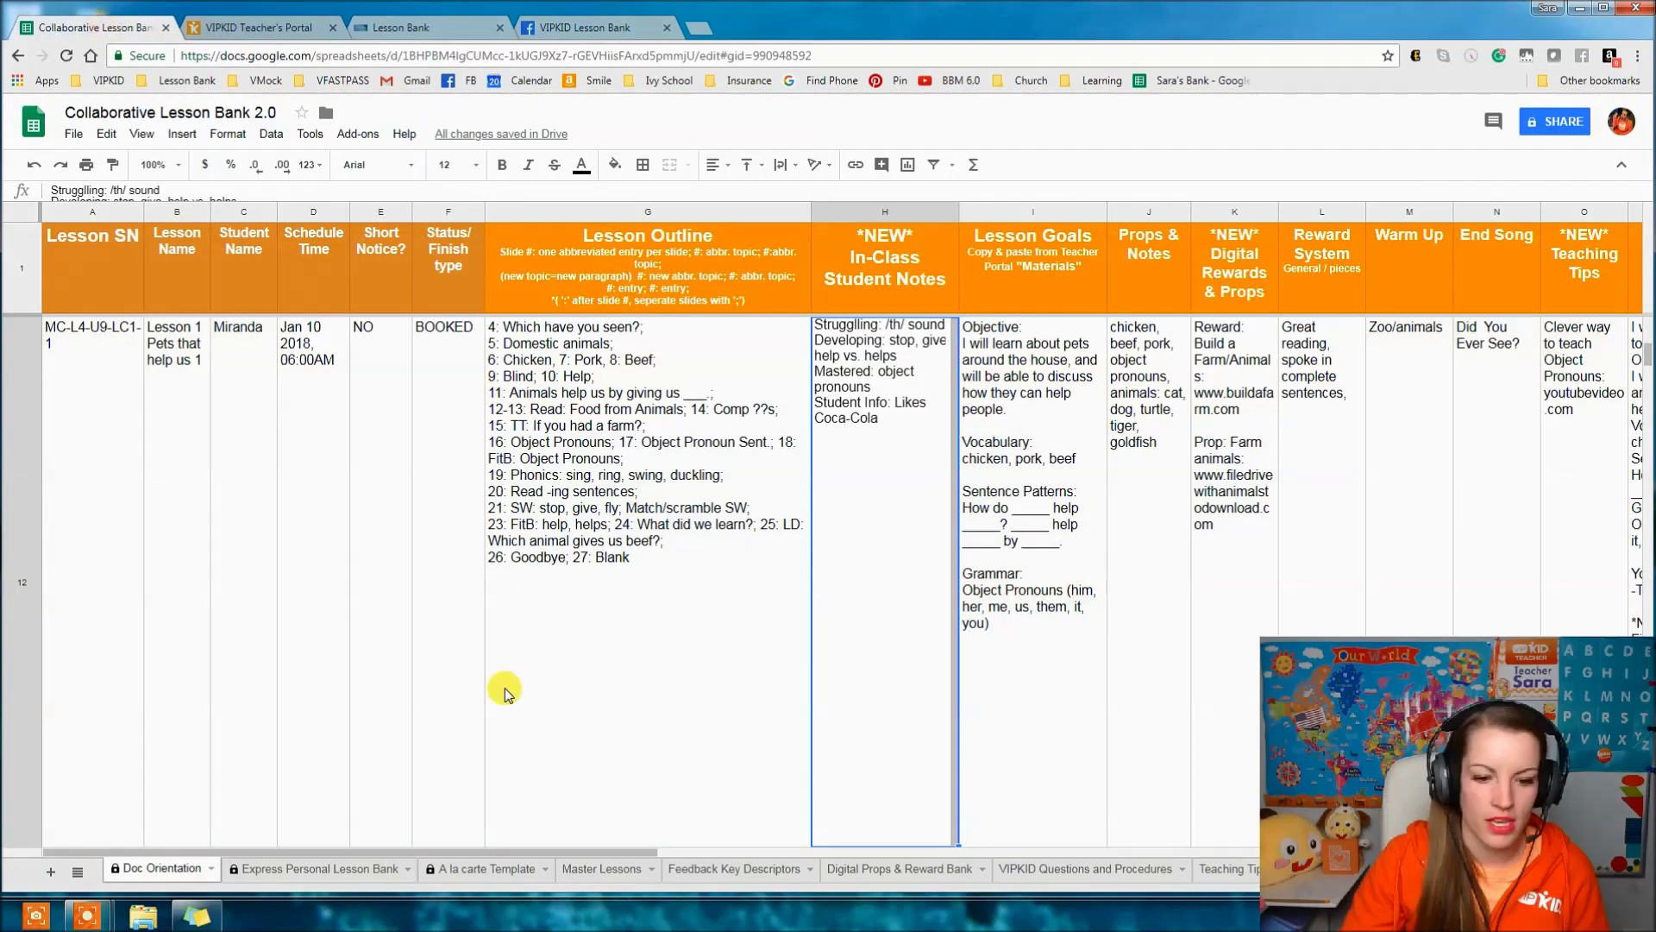
click(586, 871)
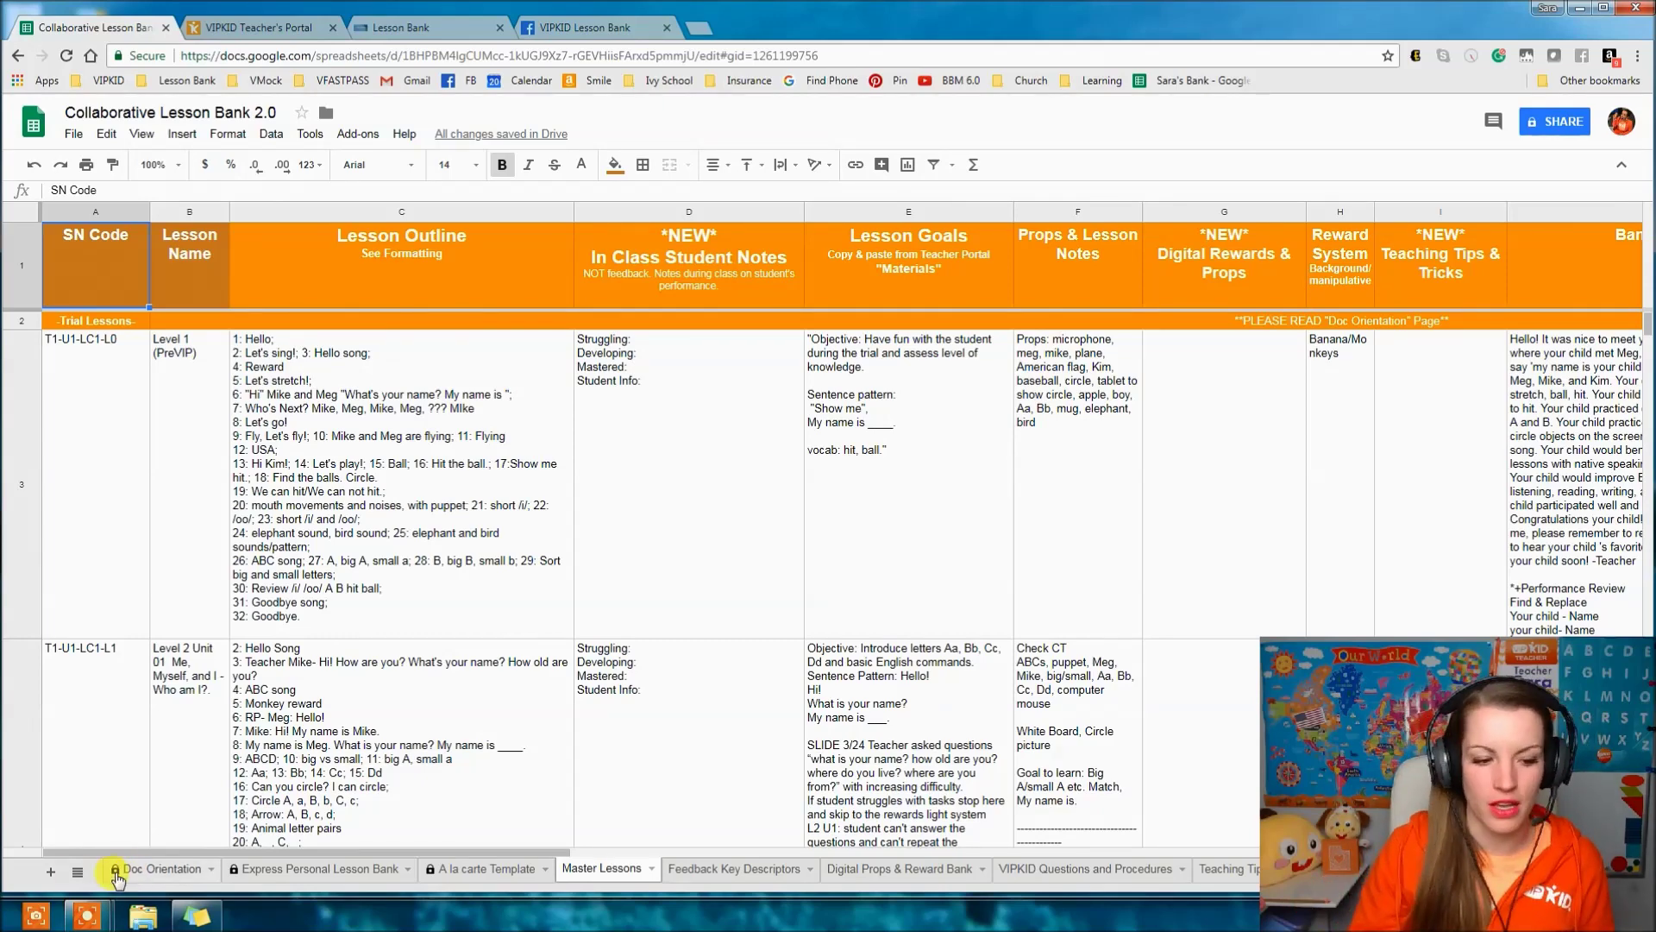
click(153, 869)
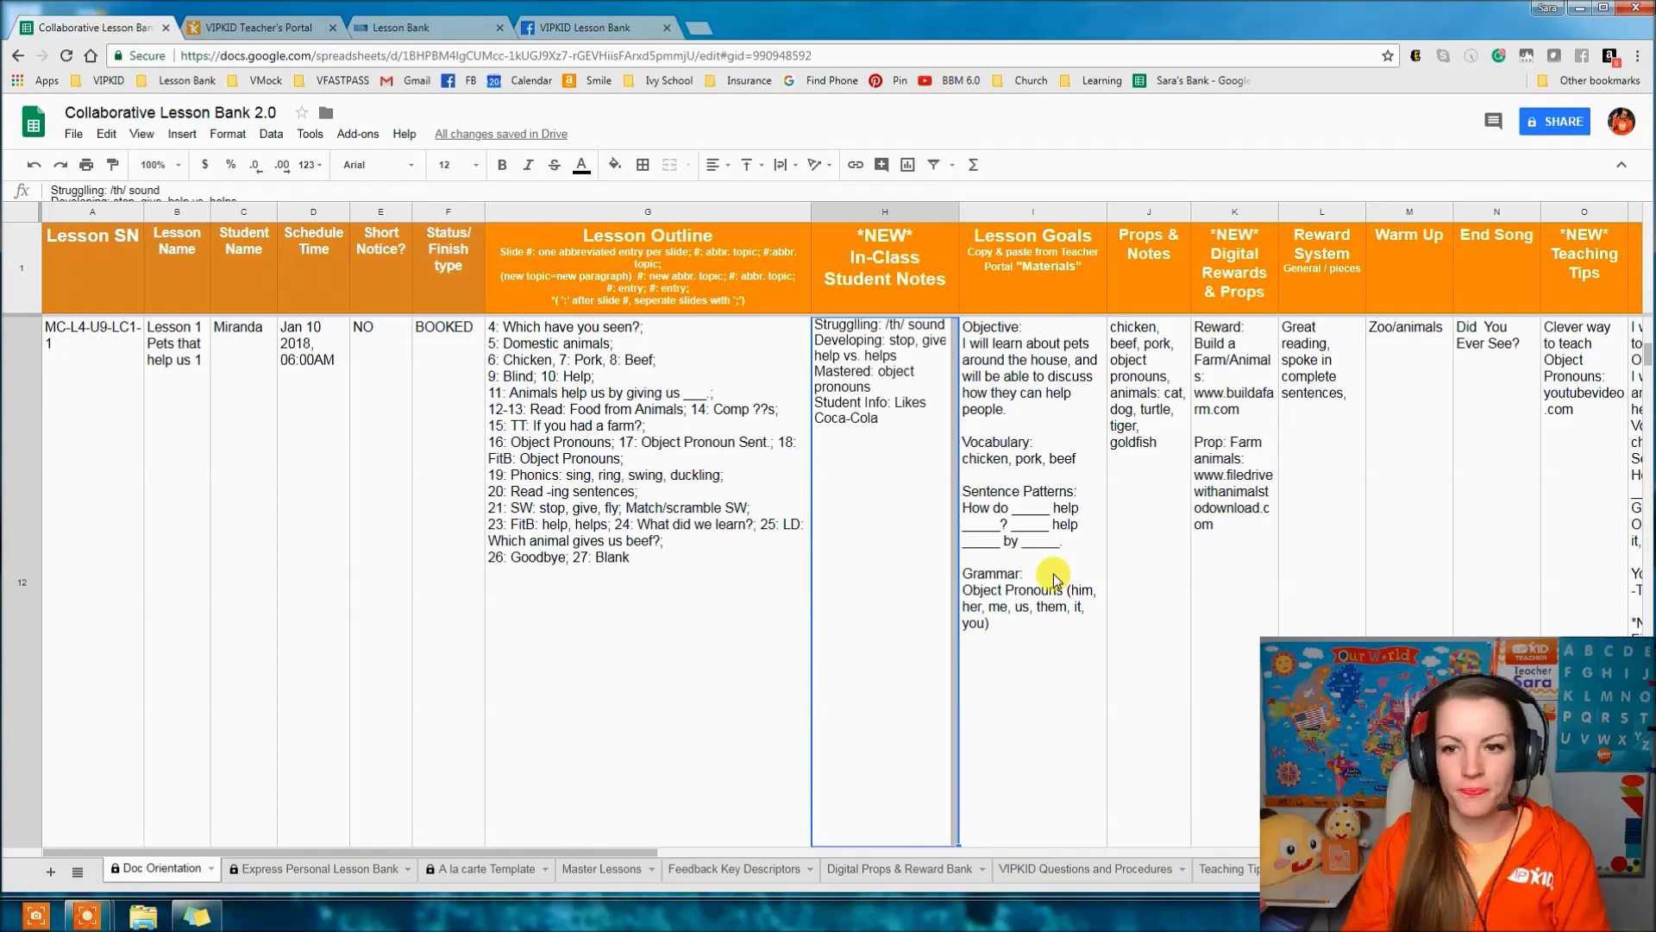
click(1331, 411)
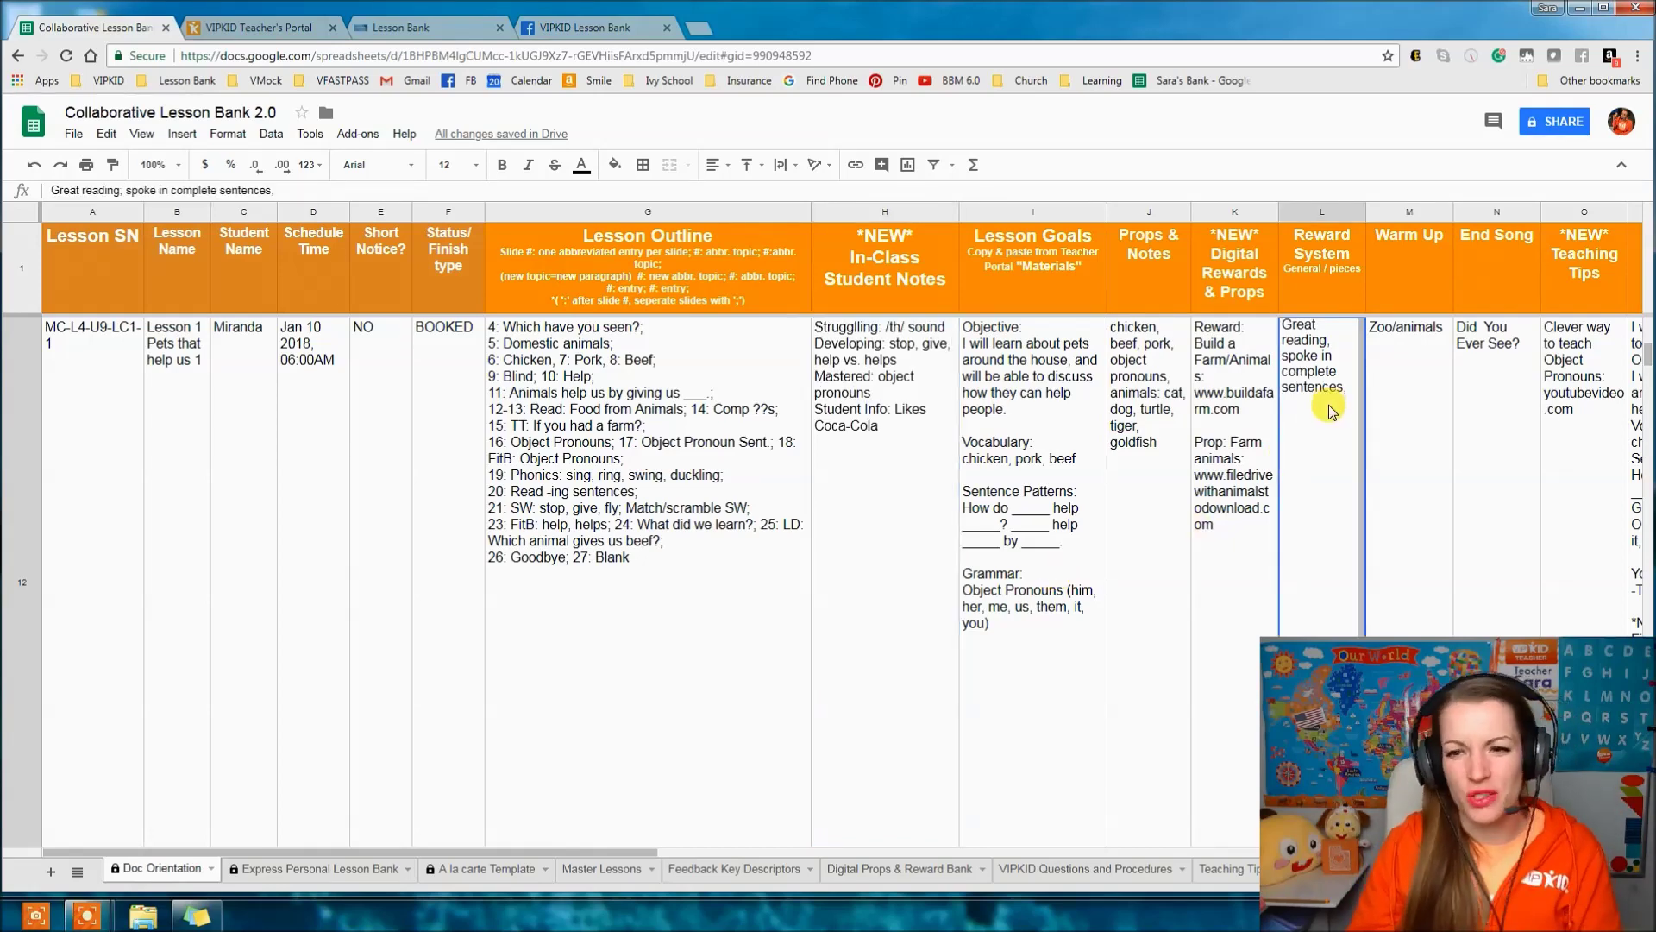
- View the Express Personal Lesson Bank sheet and the Reward System slide of Lesson 3 Work People Do 3 in the Teacher's Portal
click(319, 871)
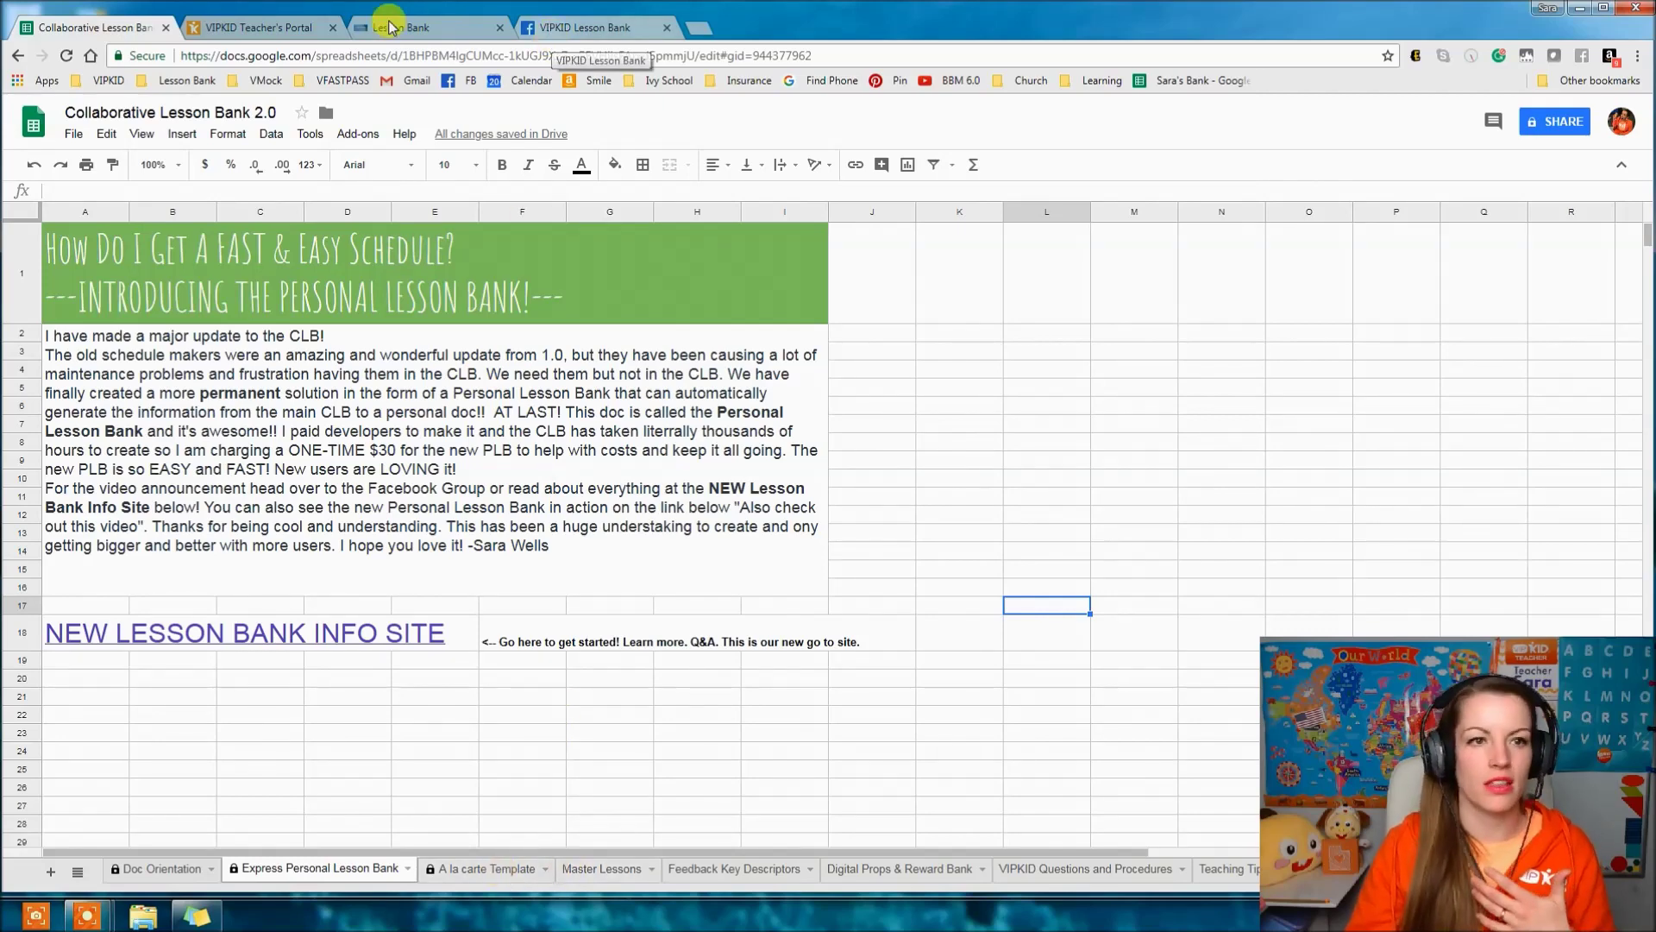
click(251, 26)
click(1145, 682)
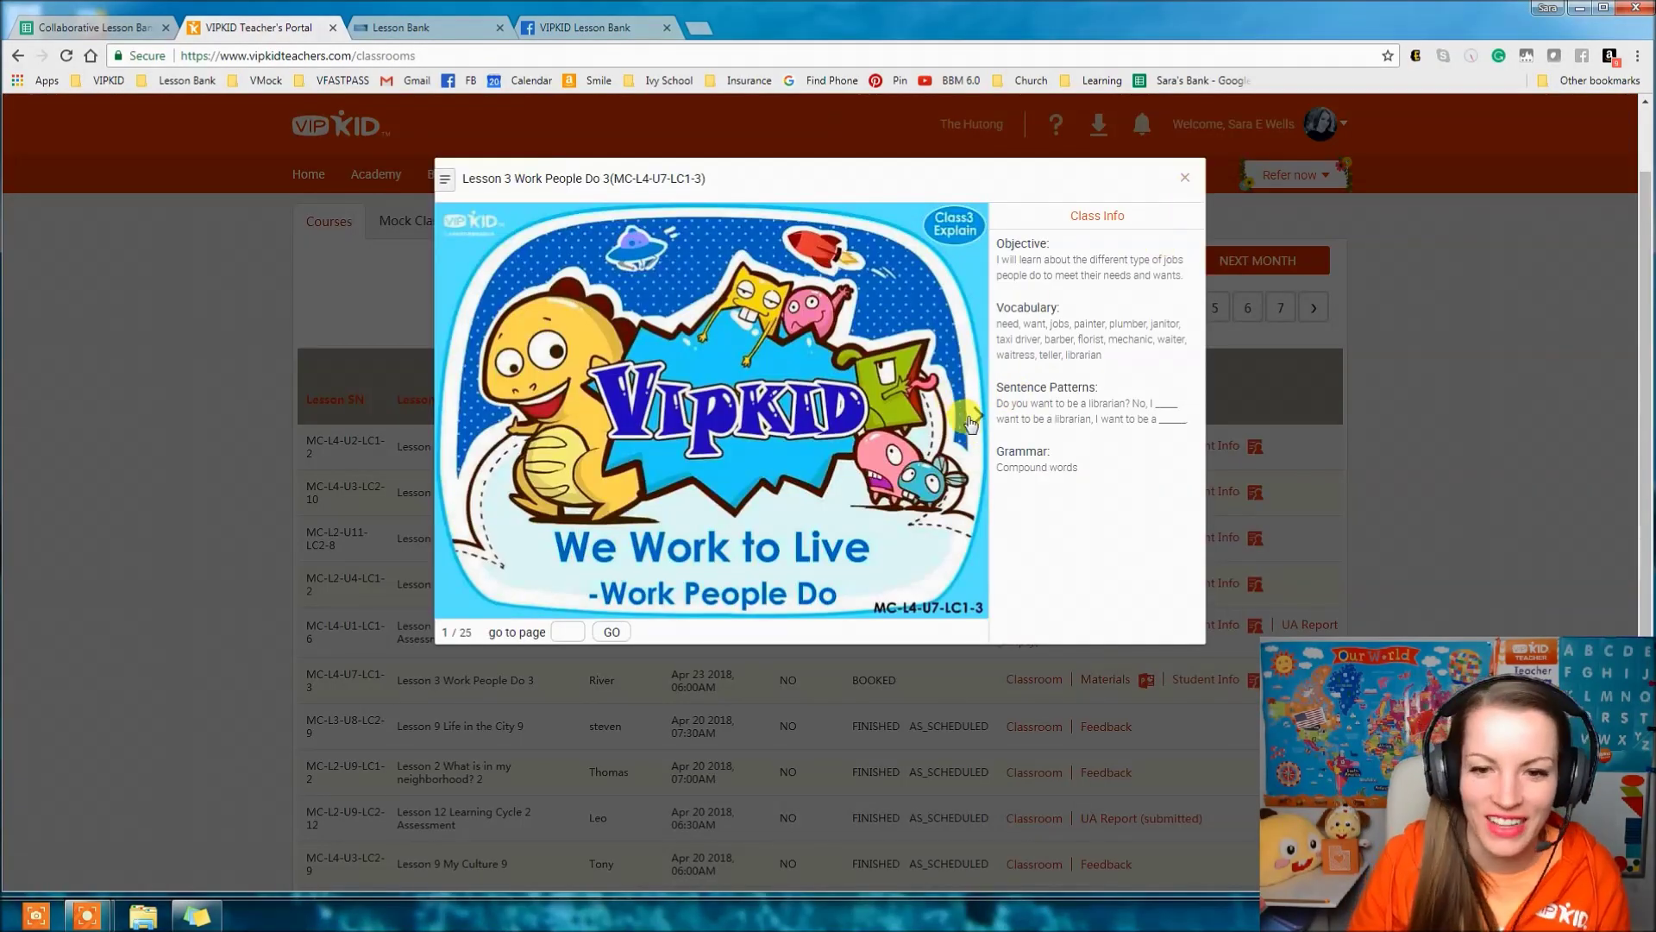
click(971, 421)
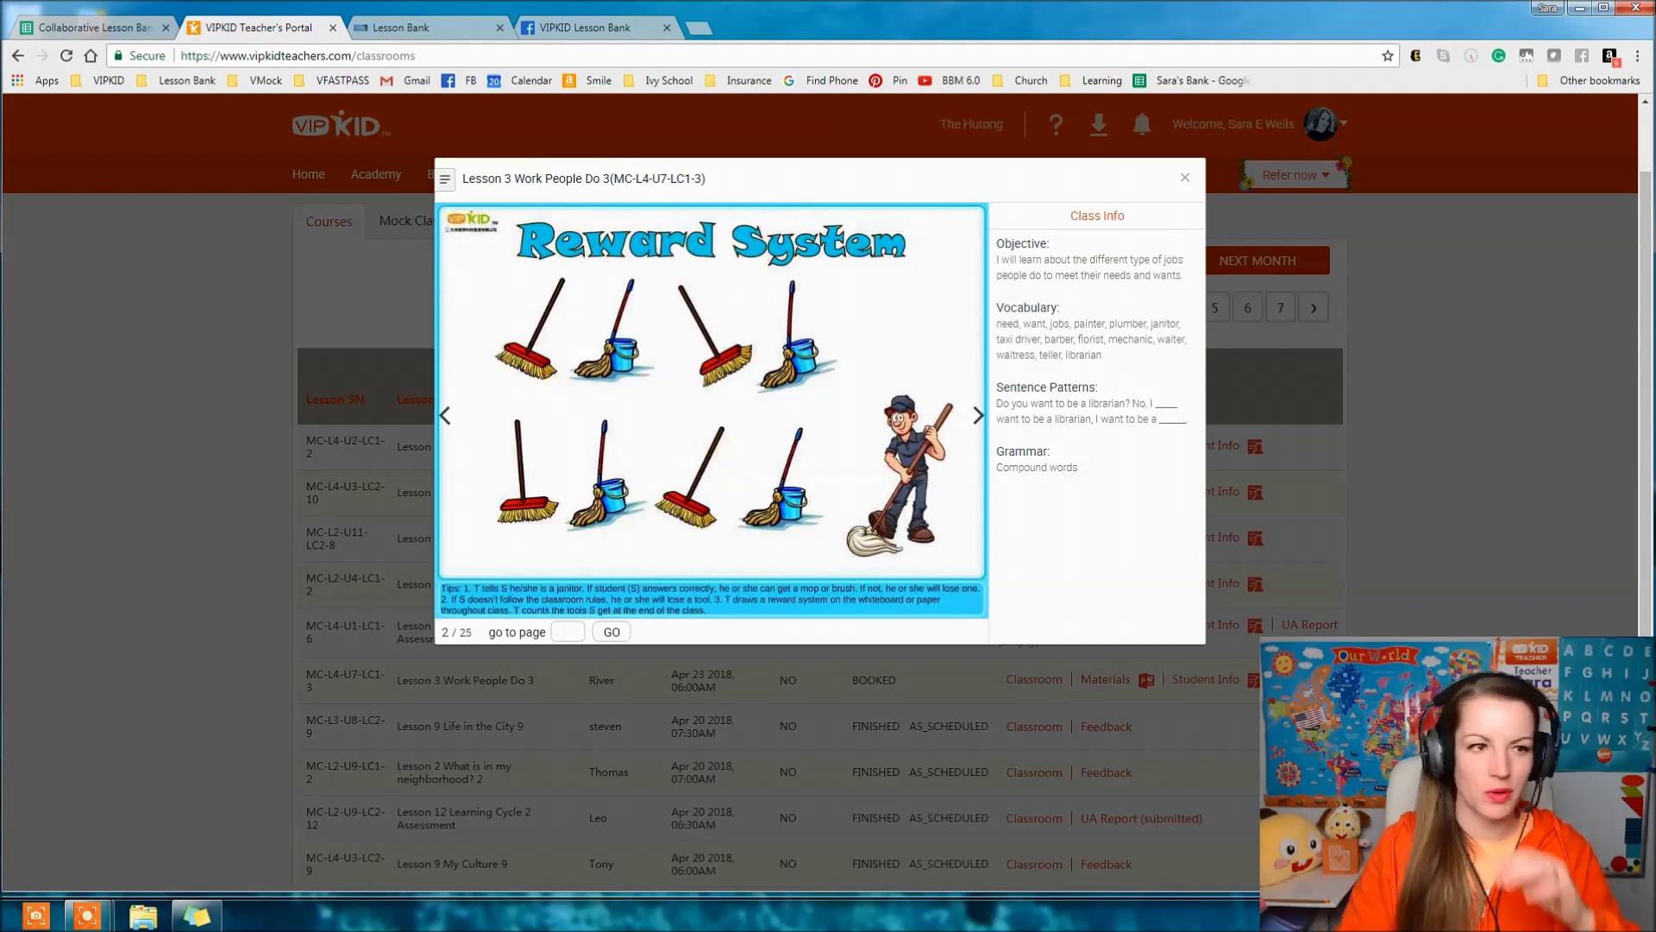
- Back in the Collaborative Lesson Bank, compare the Doc Orientation example row with the Master Lessons entries
click(102, 31)
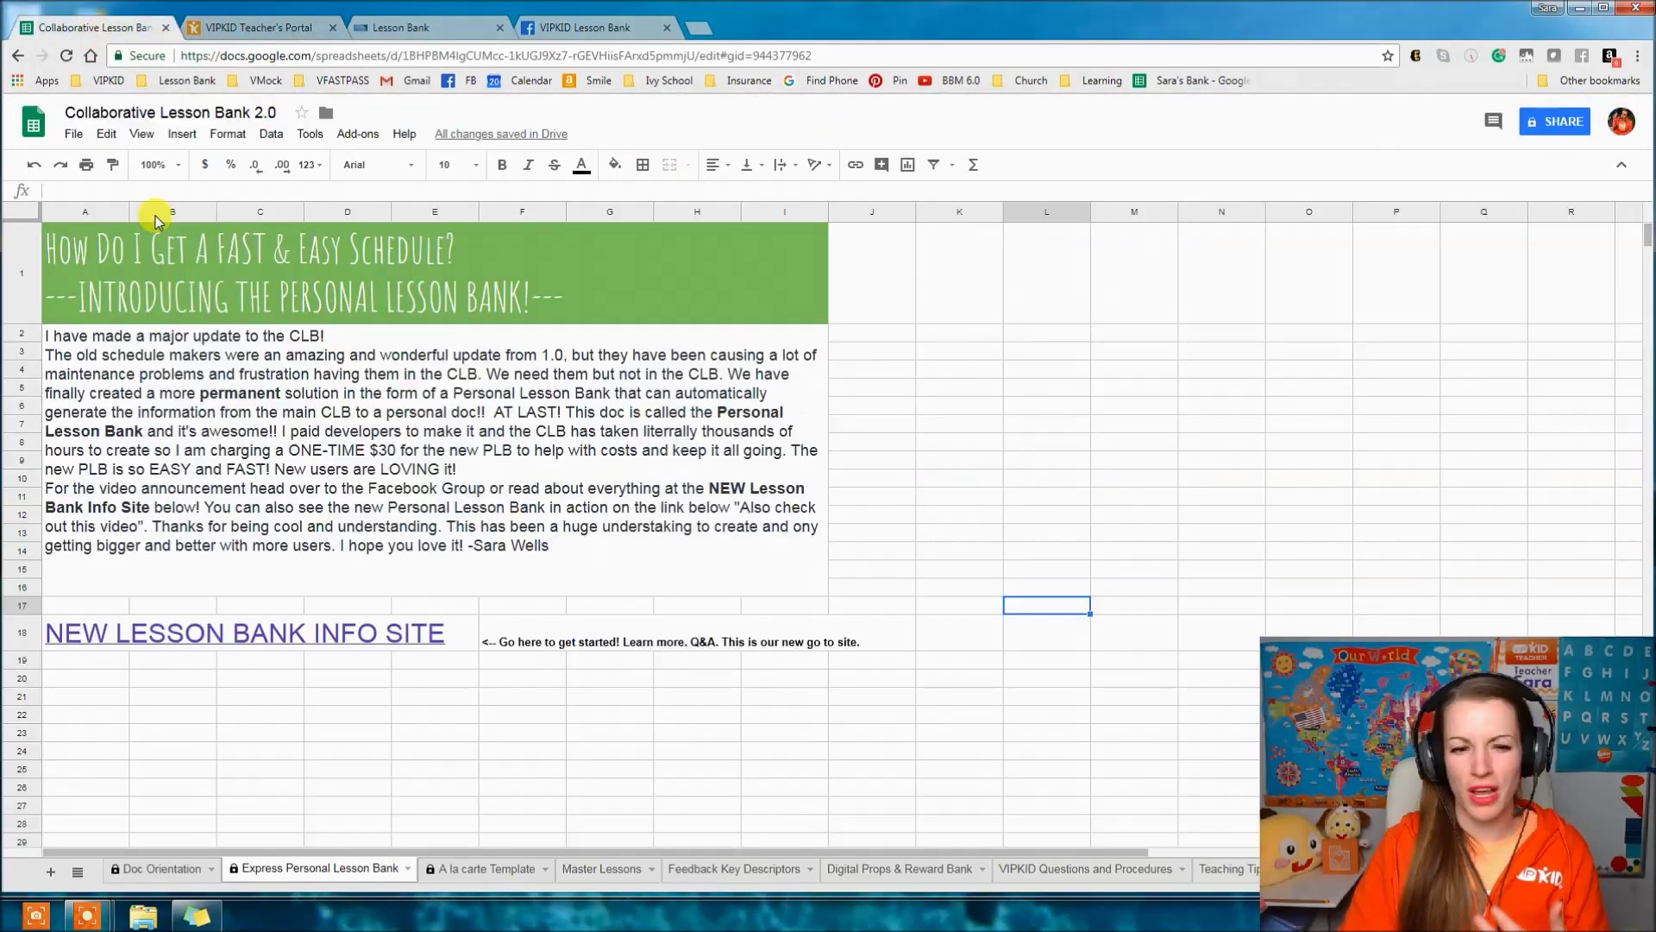
click(159, 868)
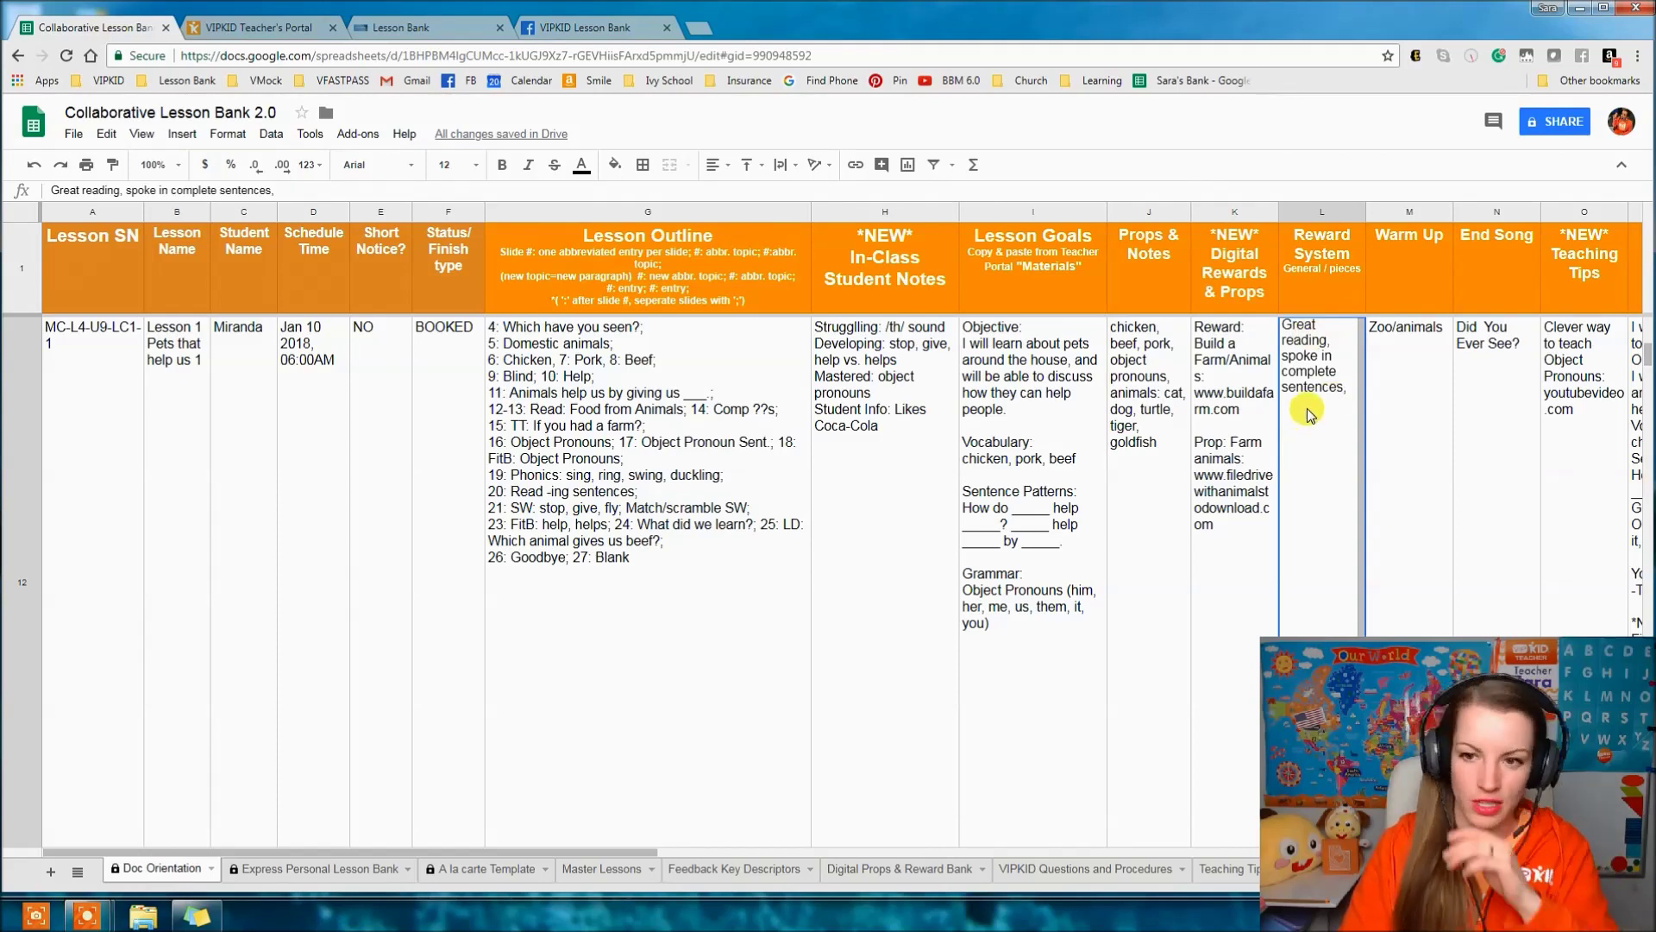
click(599, 881)
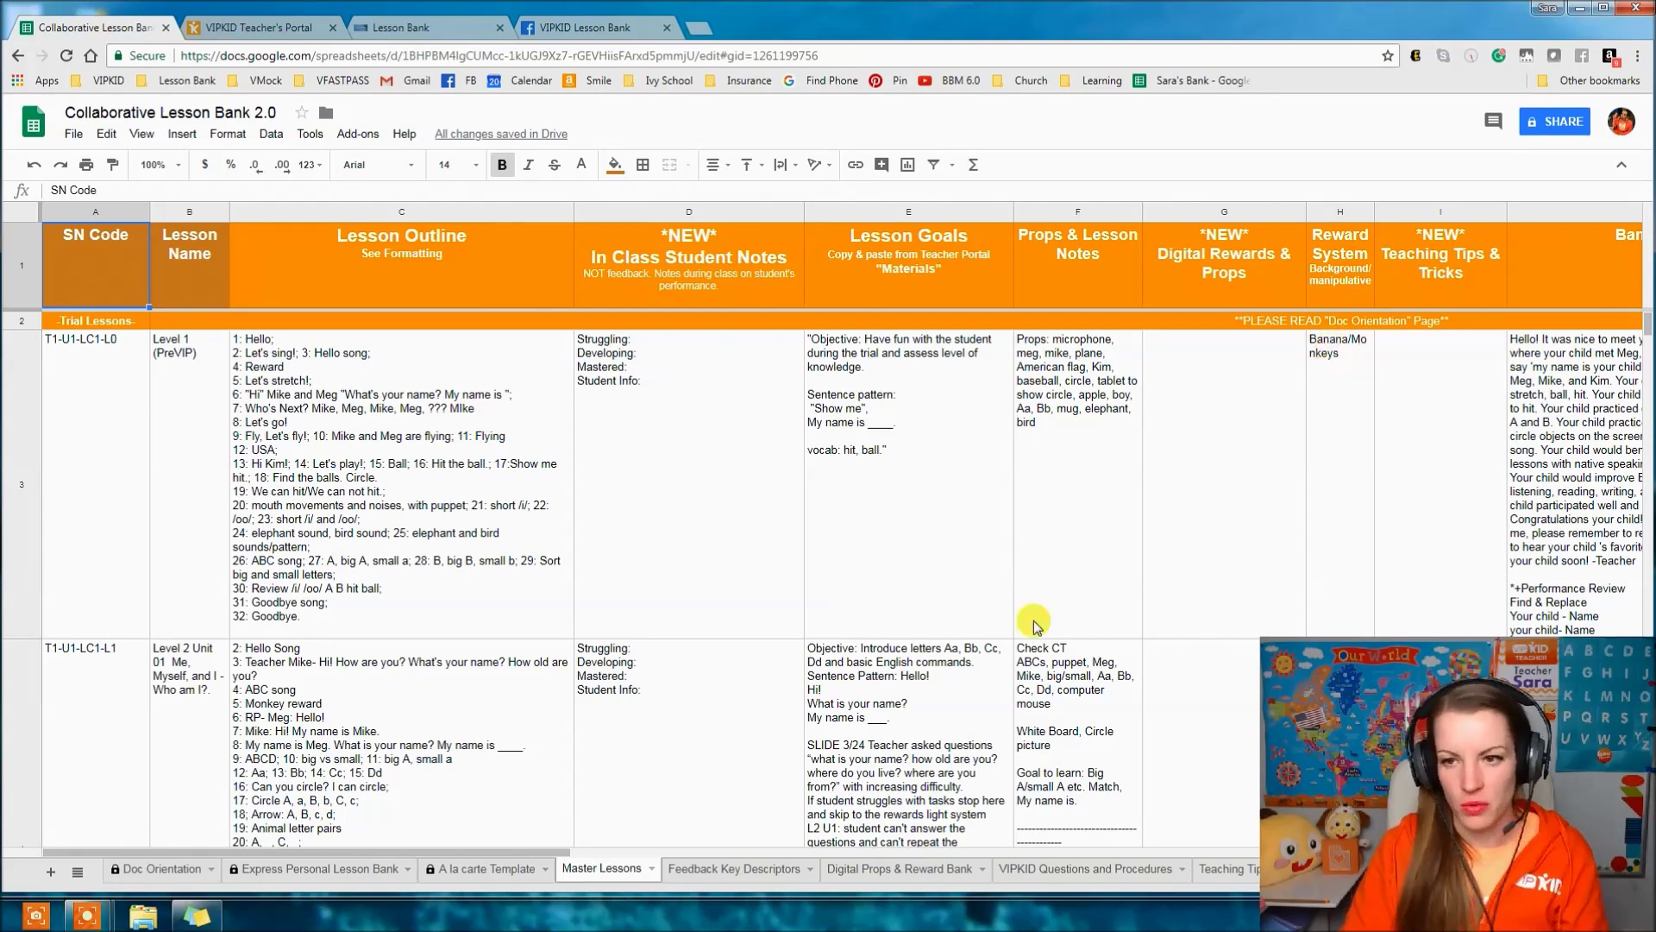
click(159, 869)
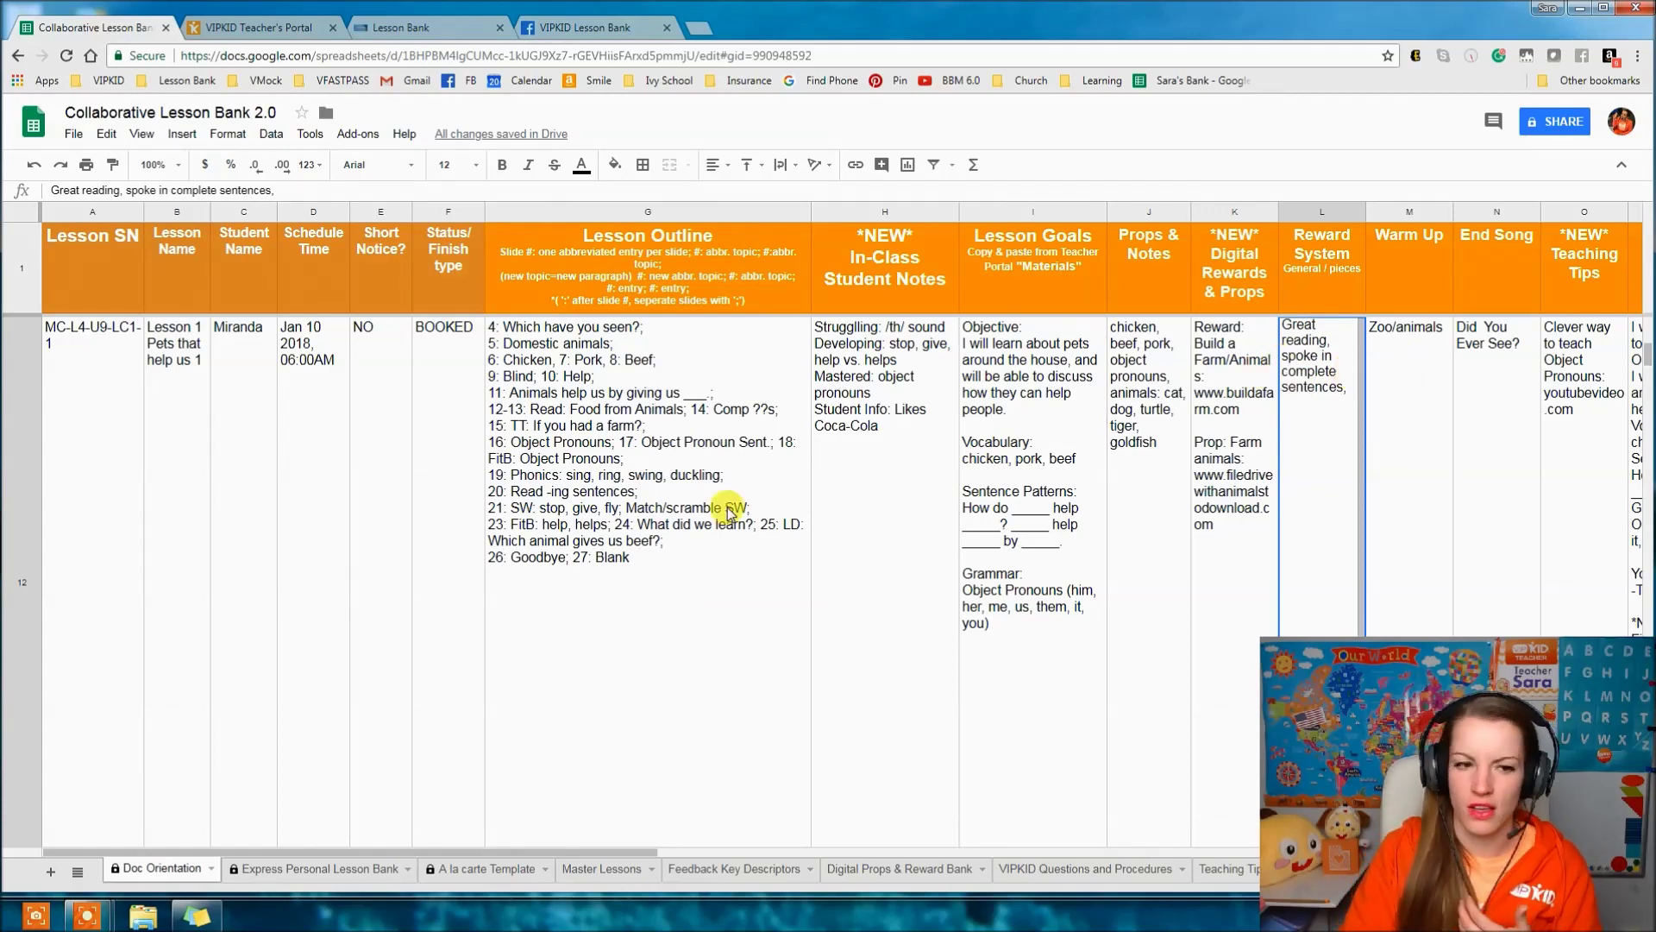
- Select the Teaching Tips & Tricks header in the Master Lessons sheet
click(587, 869)
click(1364, 276)
key(Right)
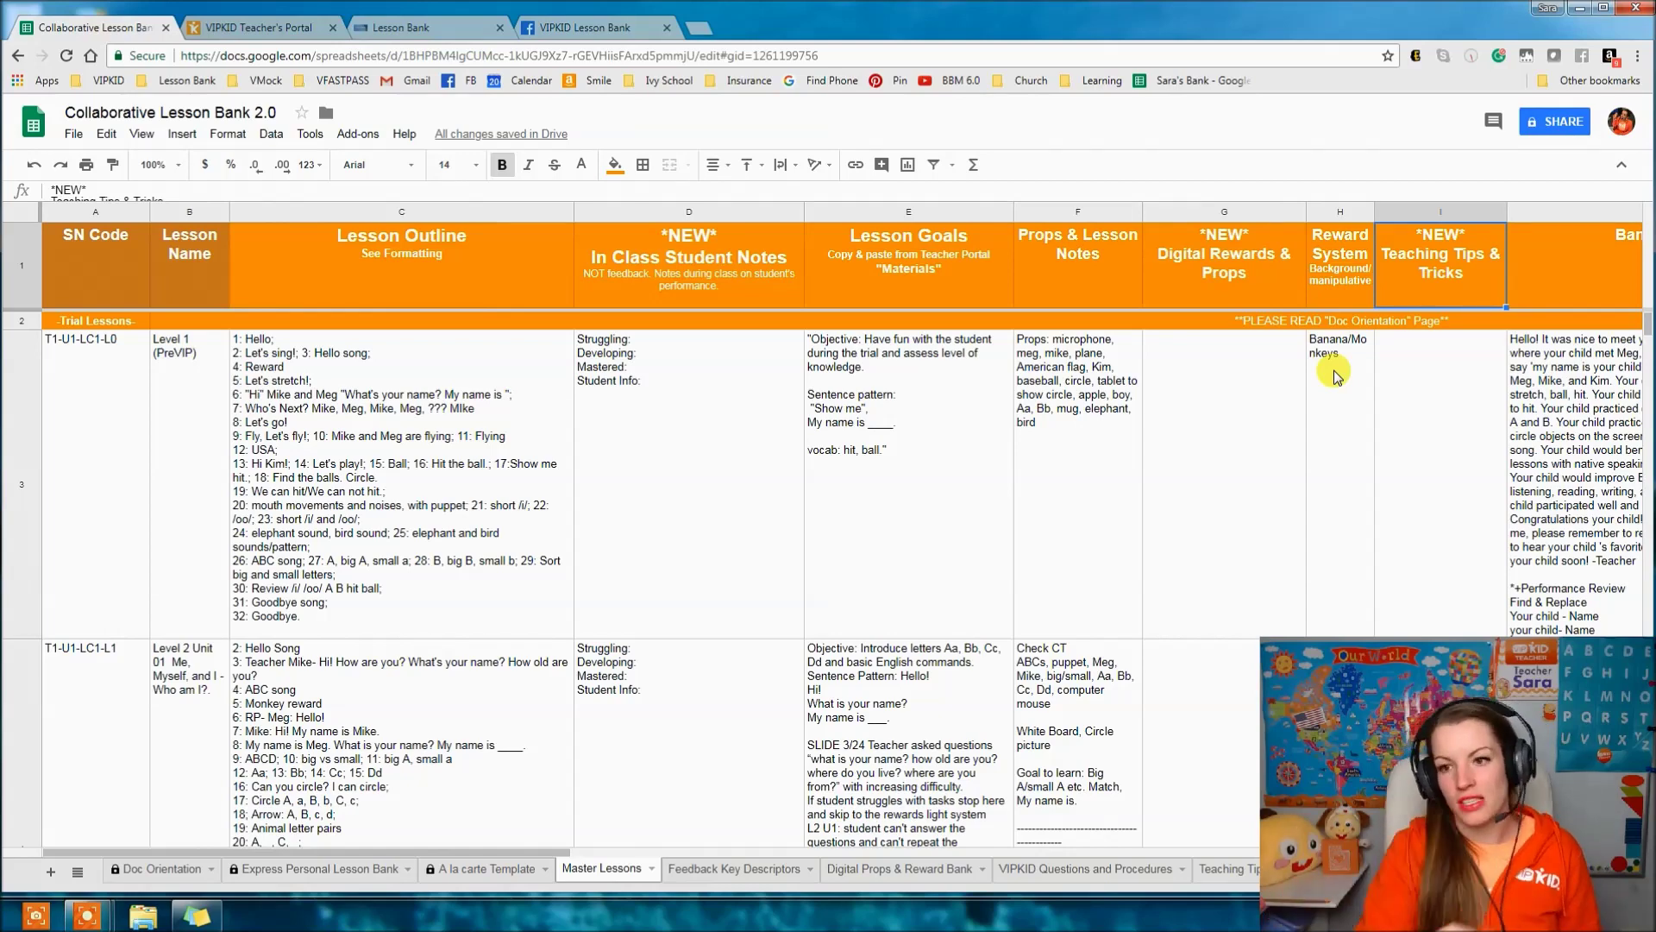
- Examine the Bank Feedback and Alt. Bank Feedback entries for the Level 1 (PreVIP) trial lesson in Master Lessons
click(664, 591)
key(Right)
key(Right)
key(Right)
key(Right)
key(Right)
key(Right)
key(Right)
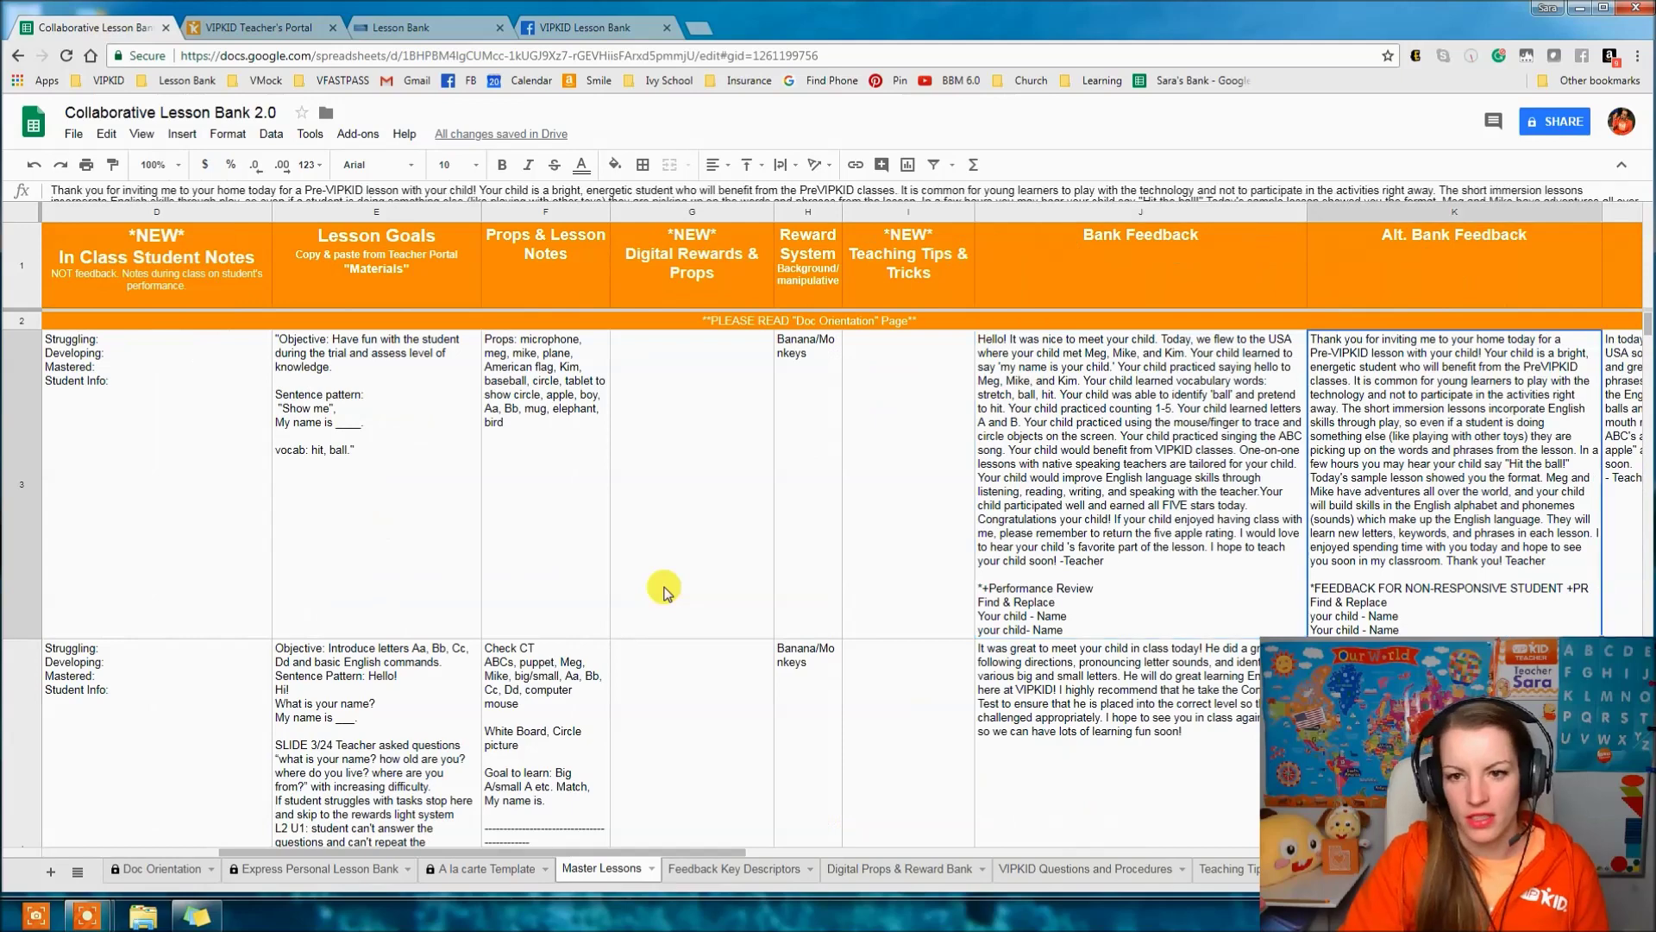
click(1102, 453)
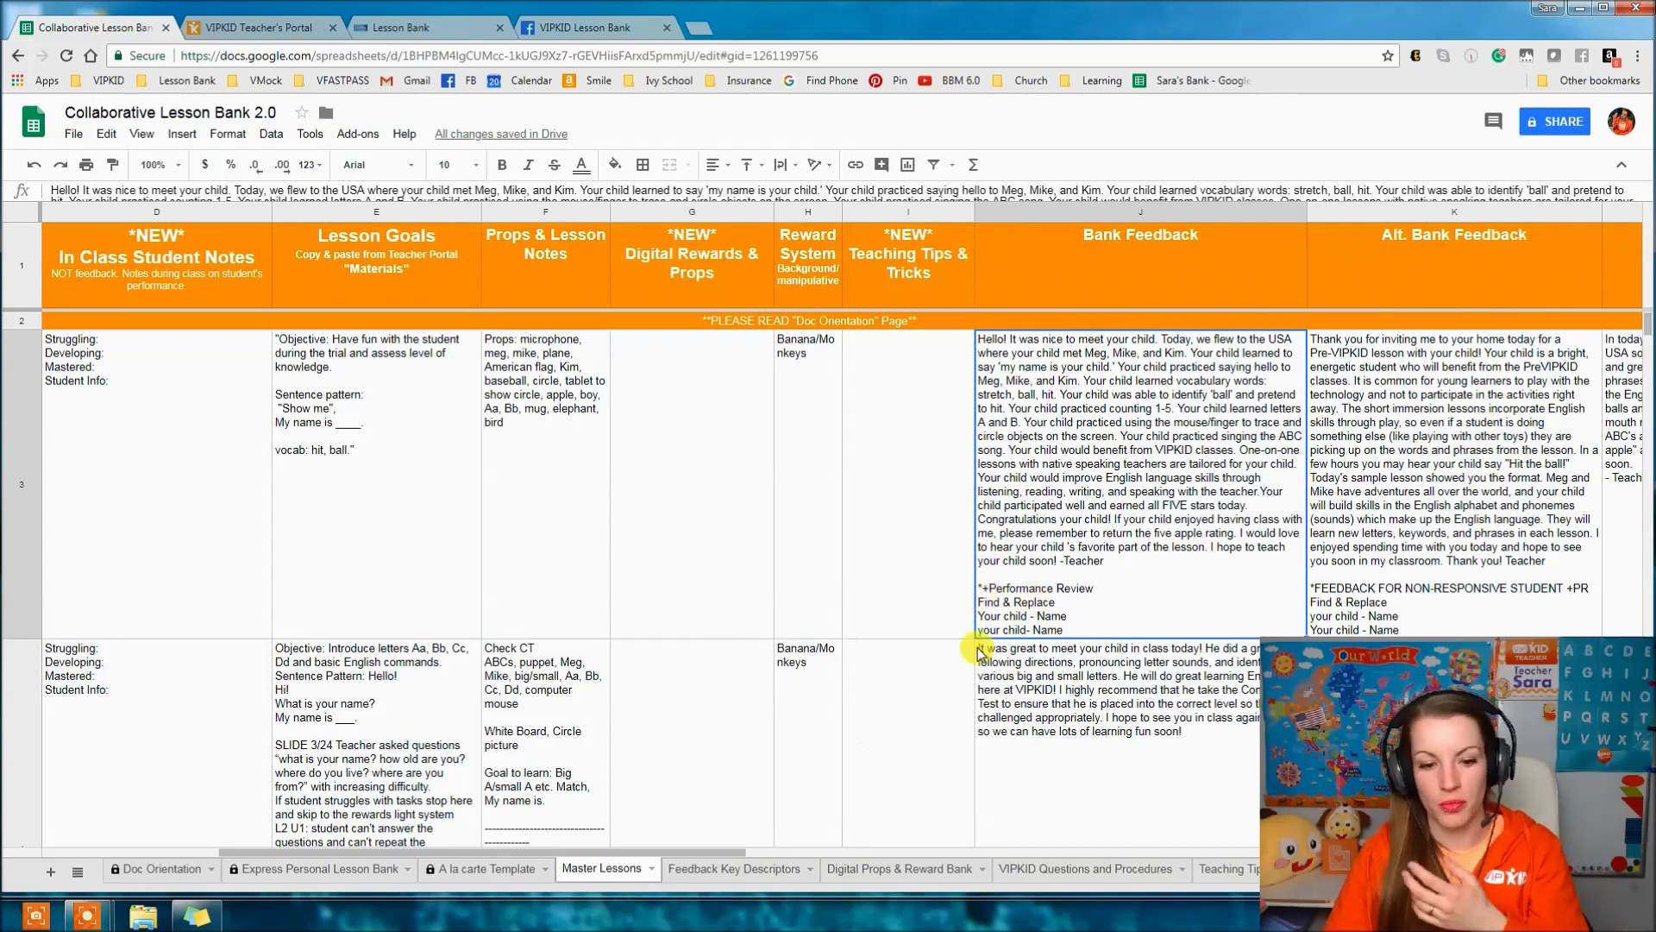
- Open the Feedback Key Descriptors sheet and inspect the "*No Performance Review" and "*+-Performance Review" keys
click(724, 871)
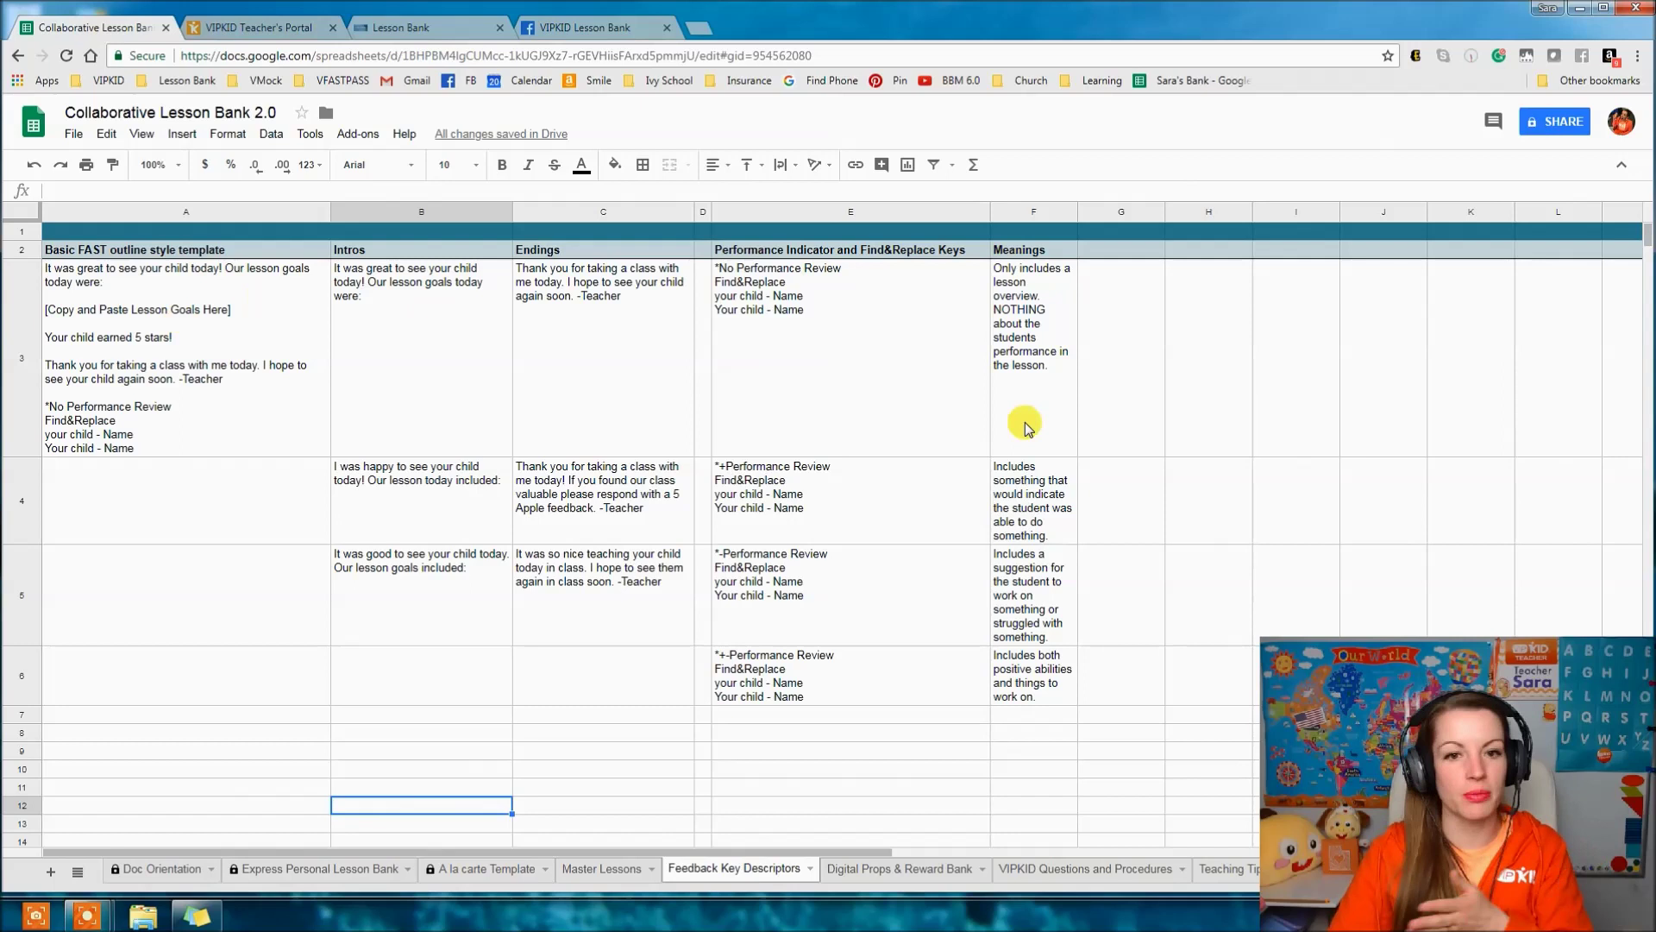
click(792, 274)
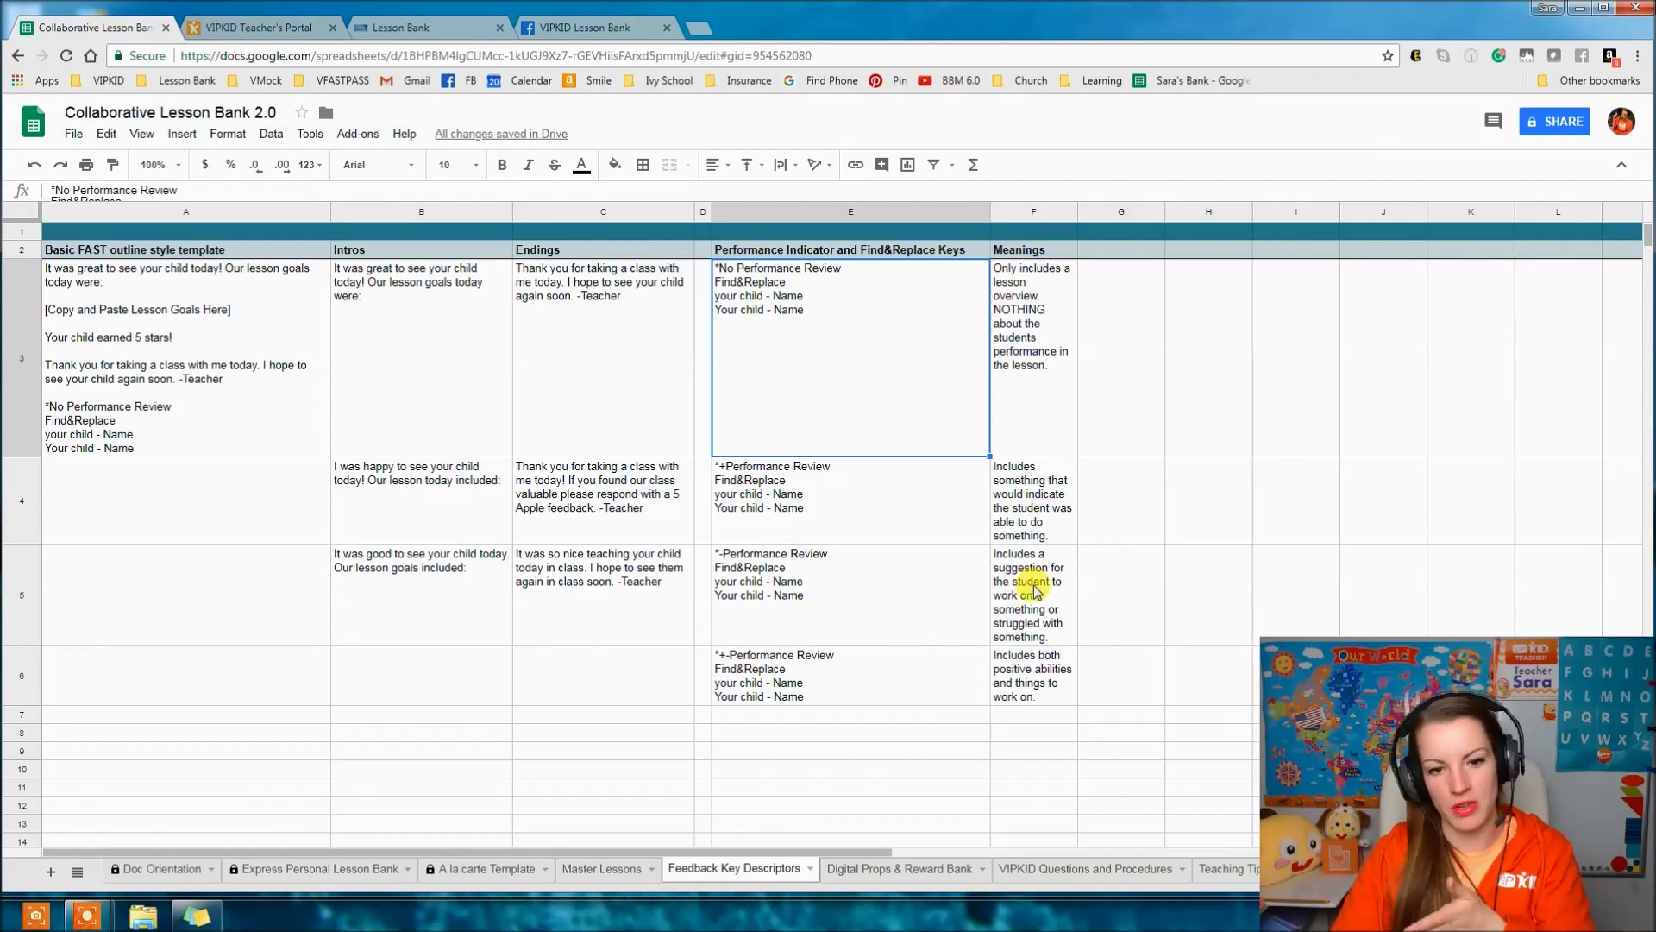
click(833, 668)
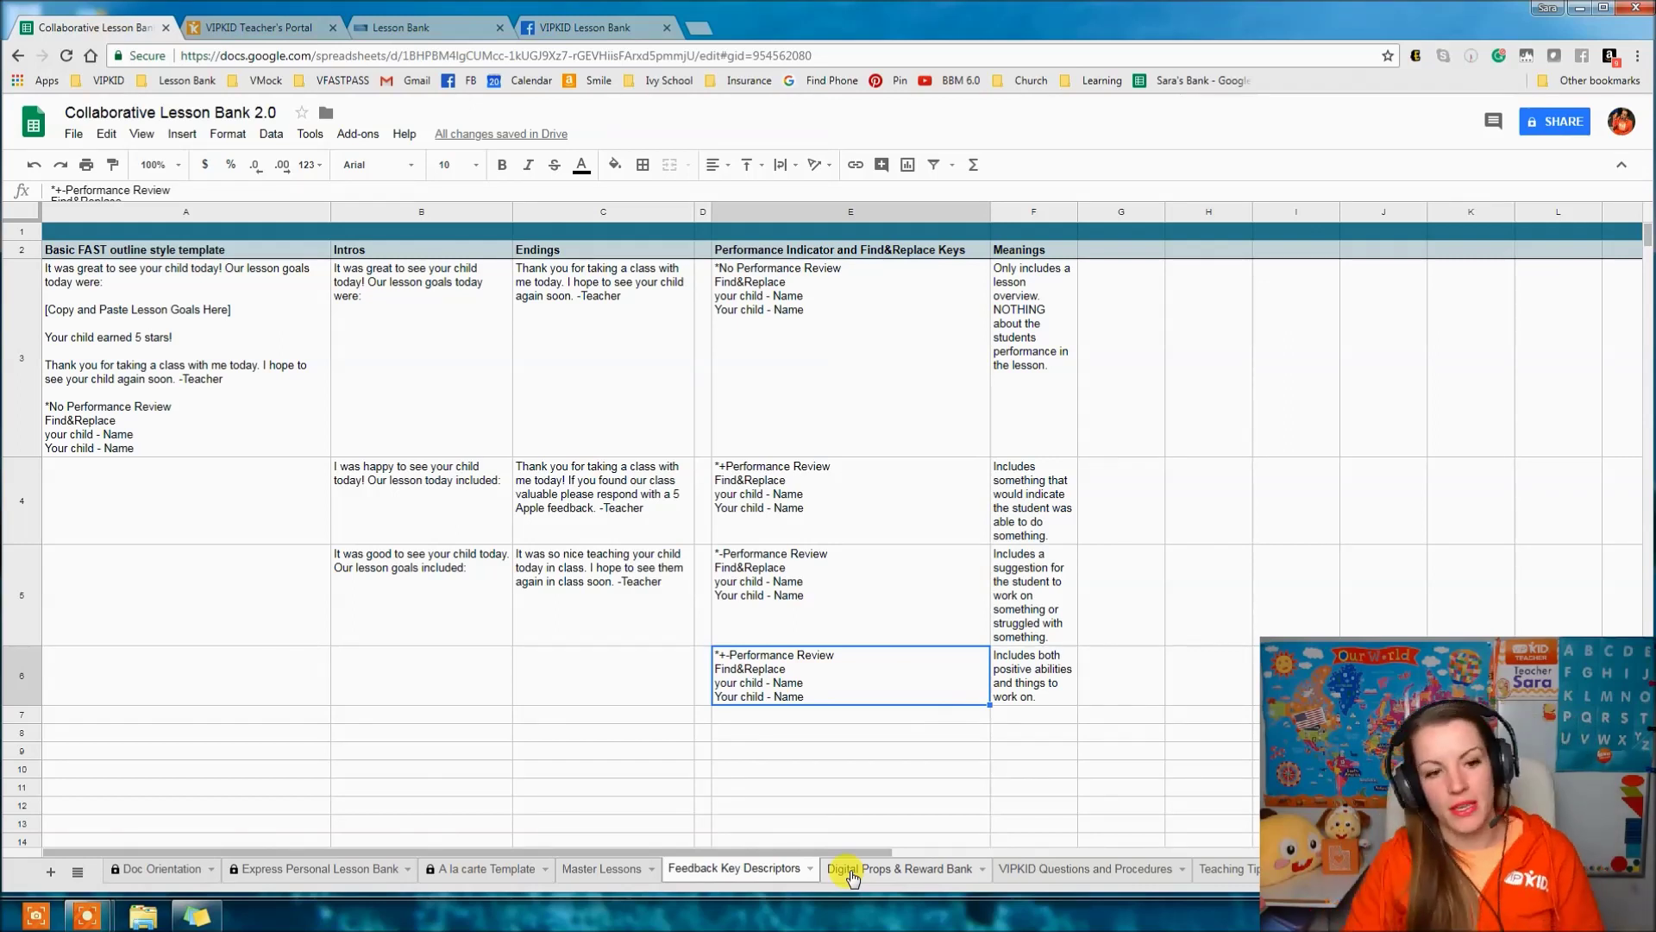
- Return to the Master Lessons sheet and examine the performance review keys in the Bank Feedback and Alt. Bank Feedback entries around rows 435 to 439
click(602, 868)
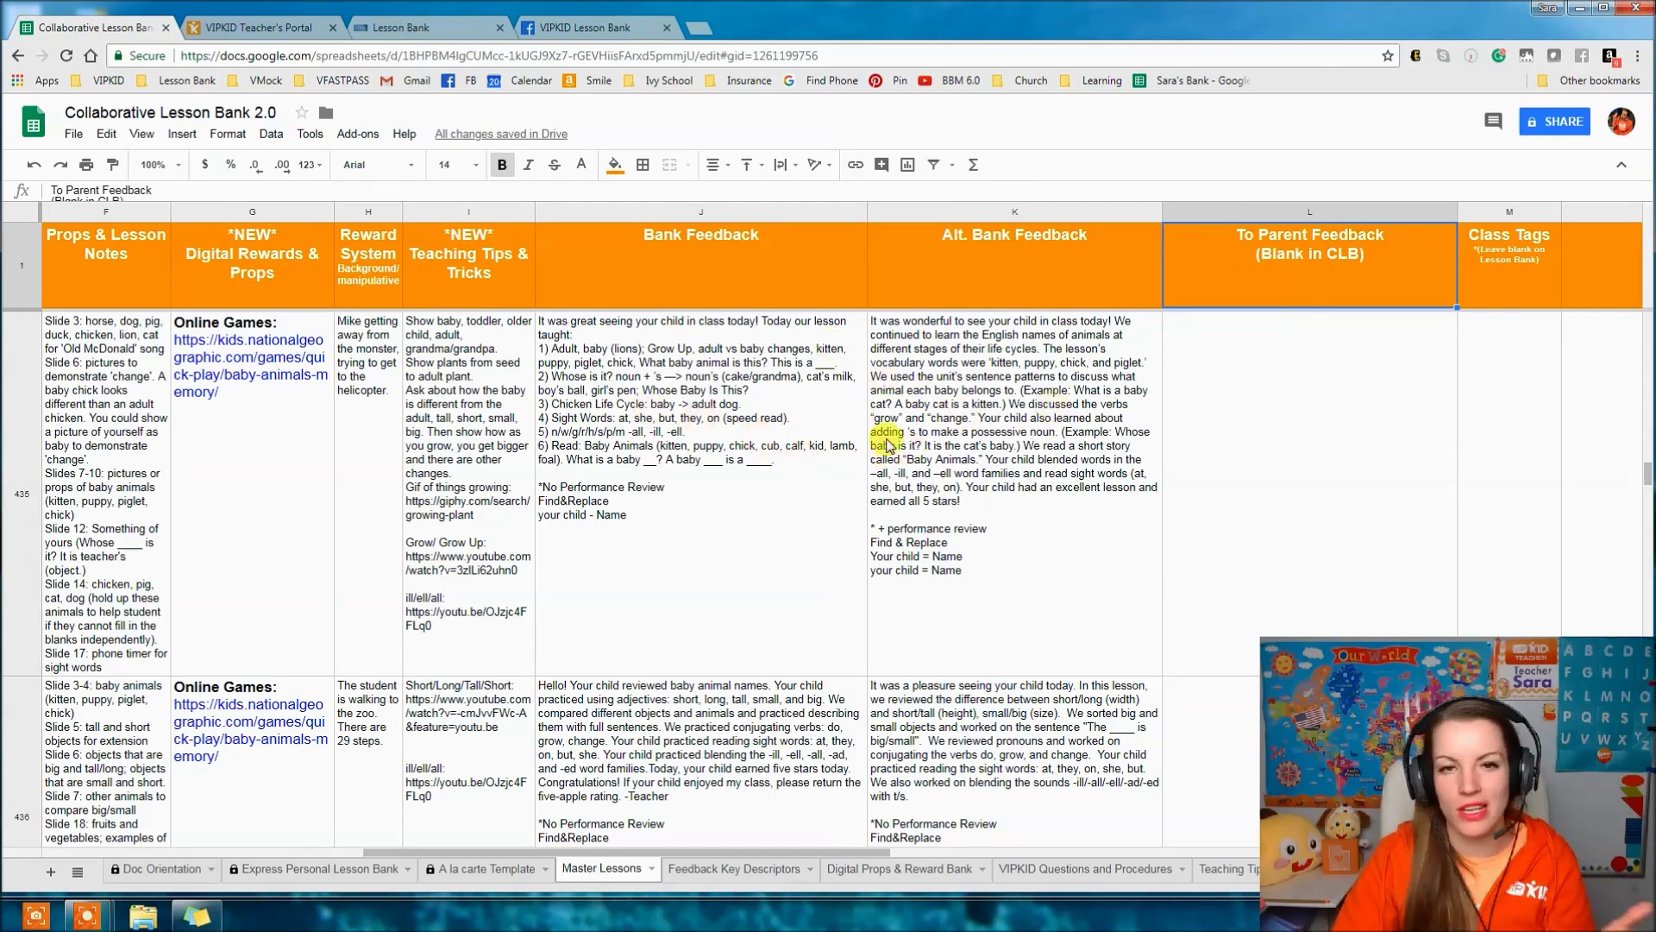
scroll(772, 470, down, 5)
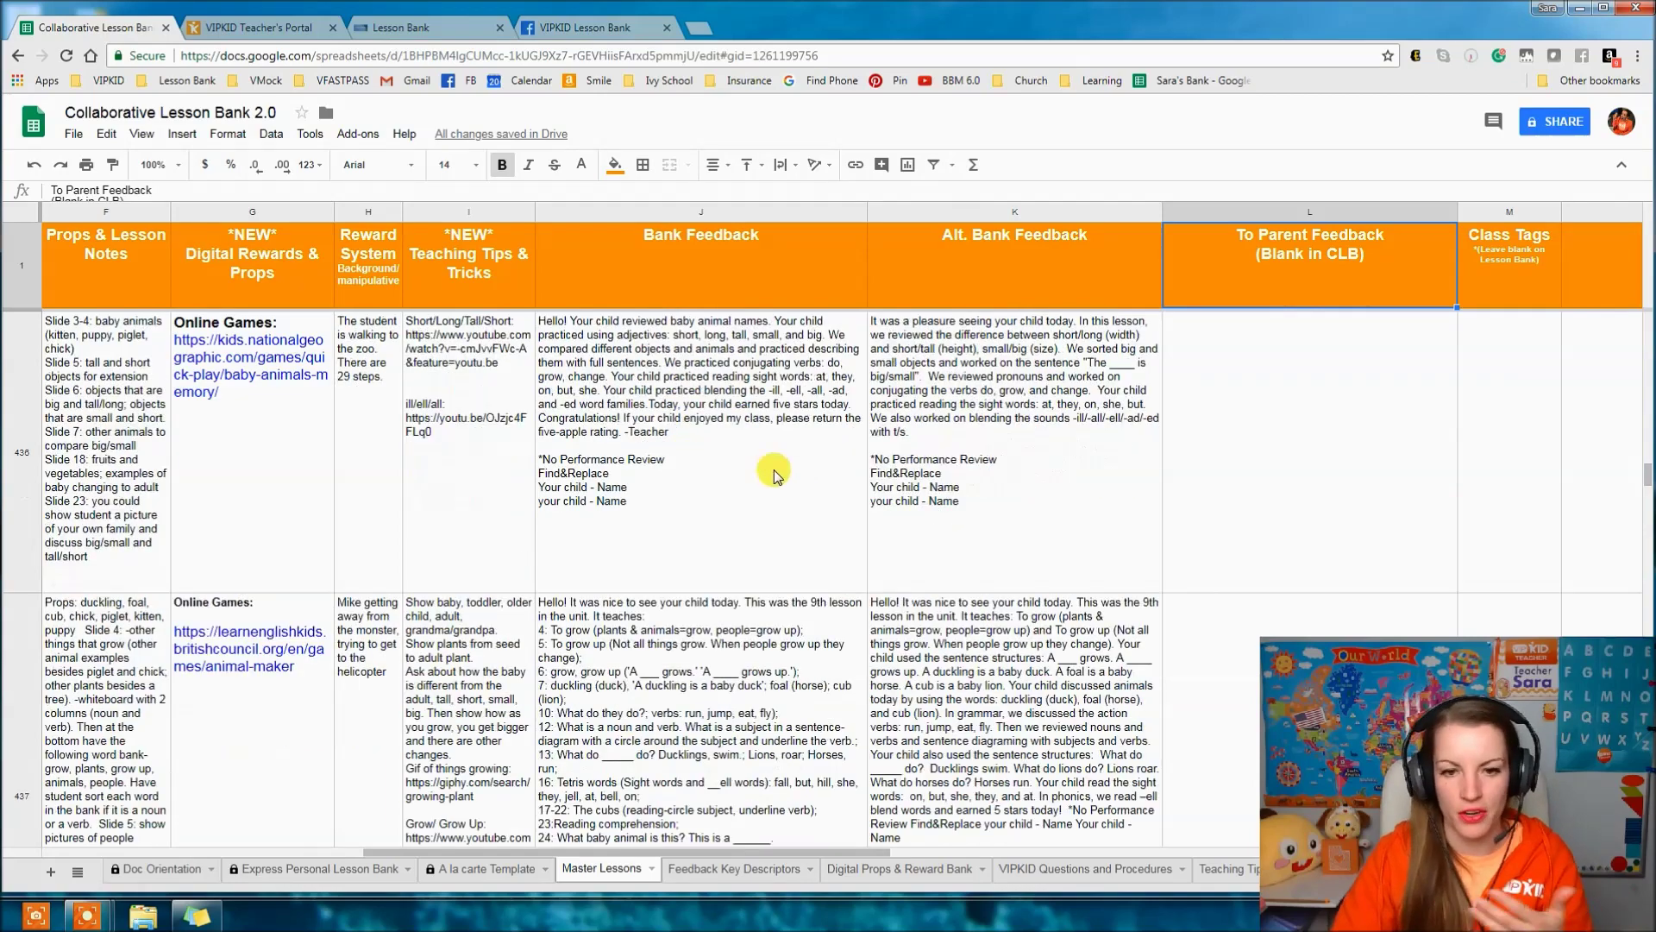
scroll(767, 474, down, 2)
scroll(820, 457, up, 2)
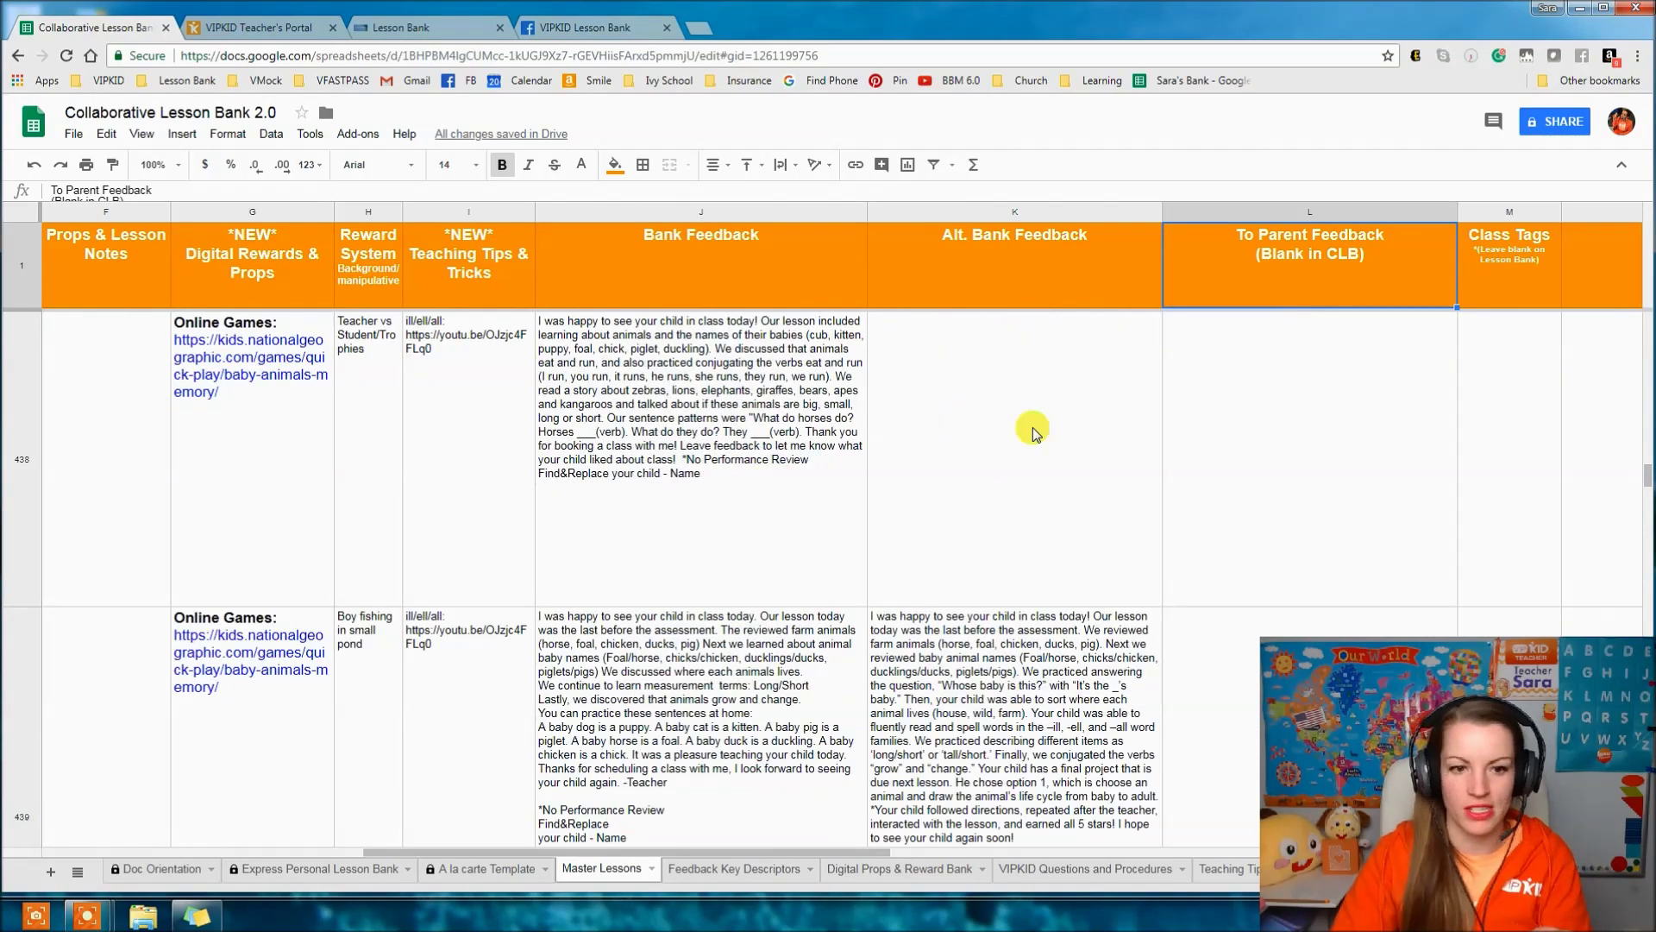
scroll(772, 561, up, 4)
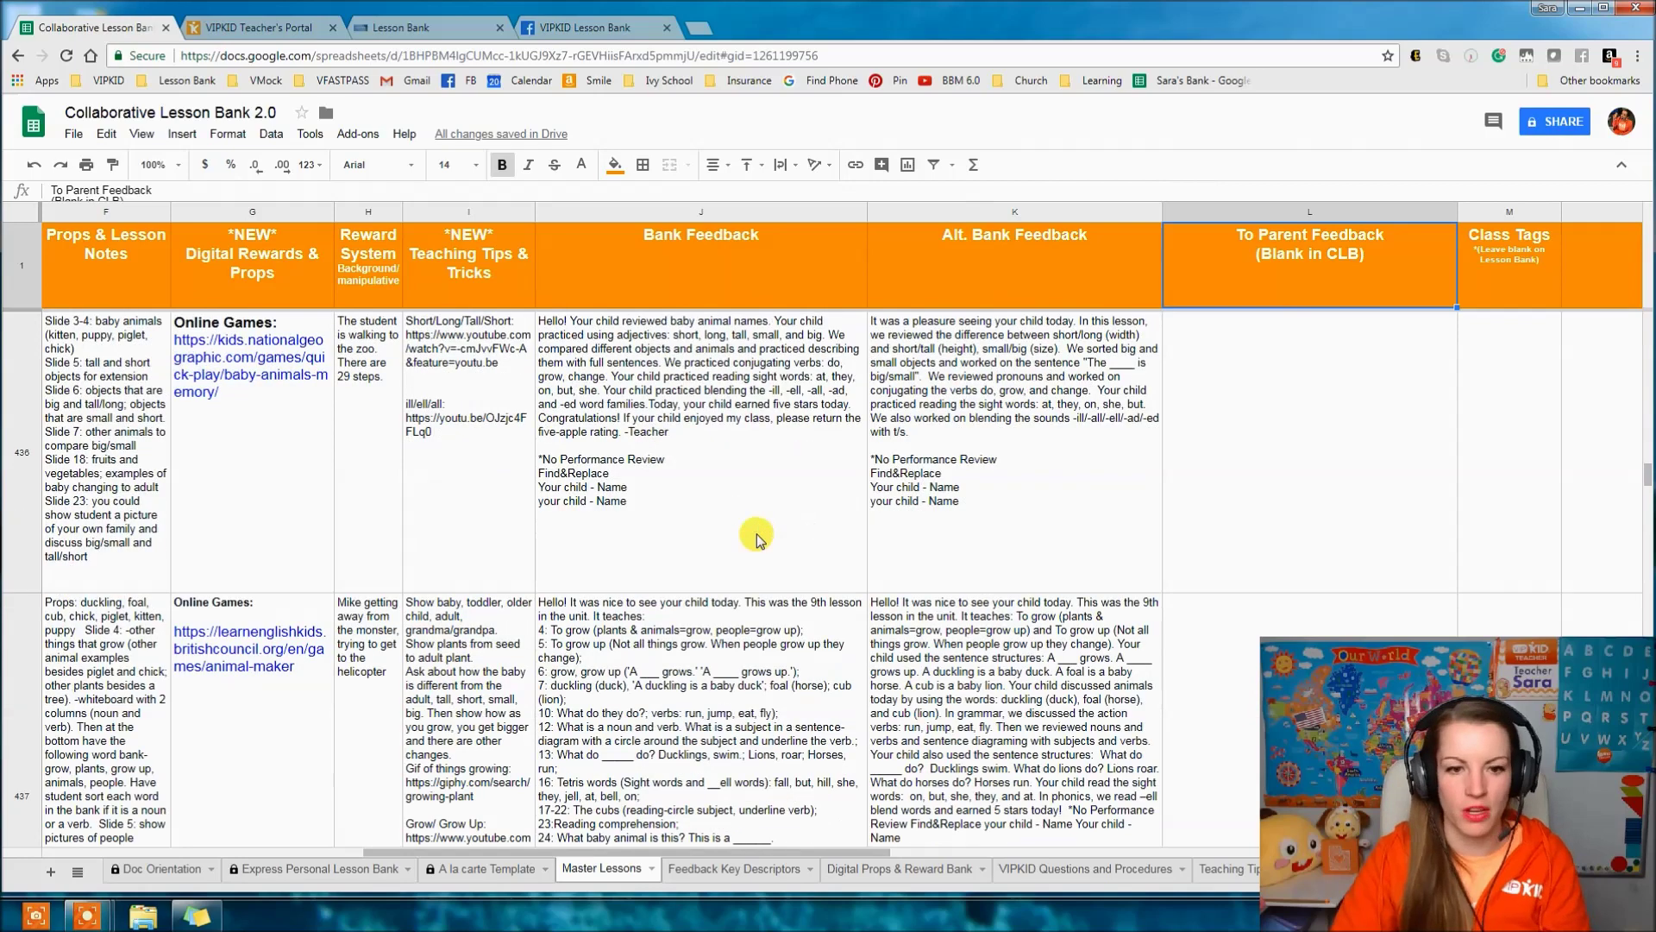
scroll(756, 540, up, 2)
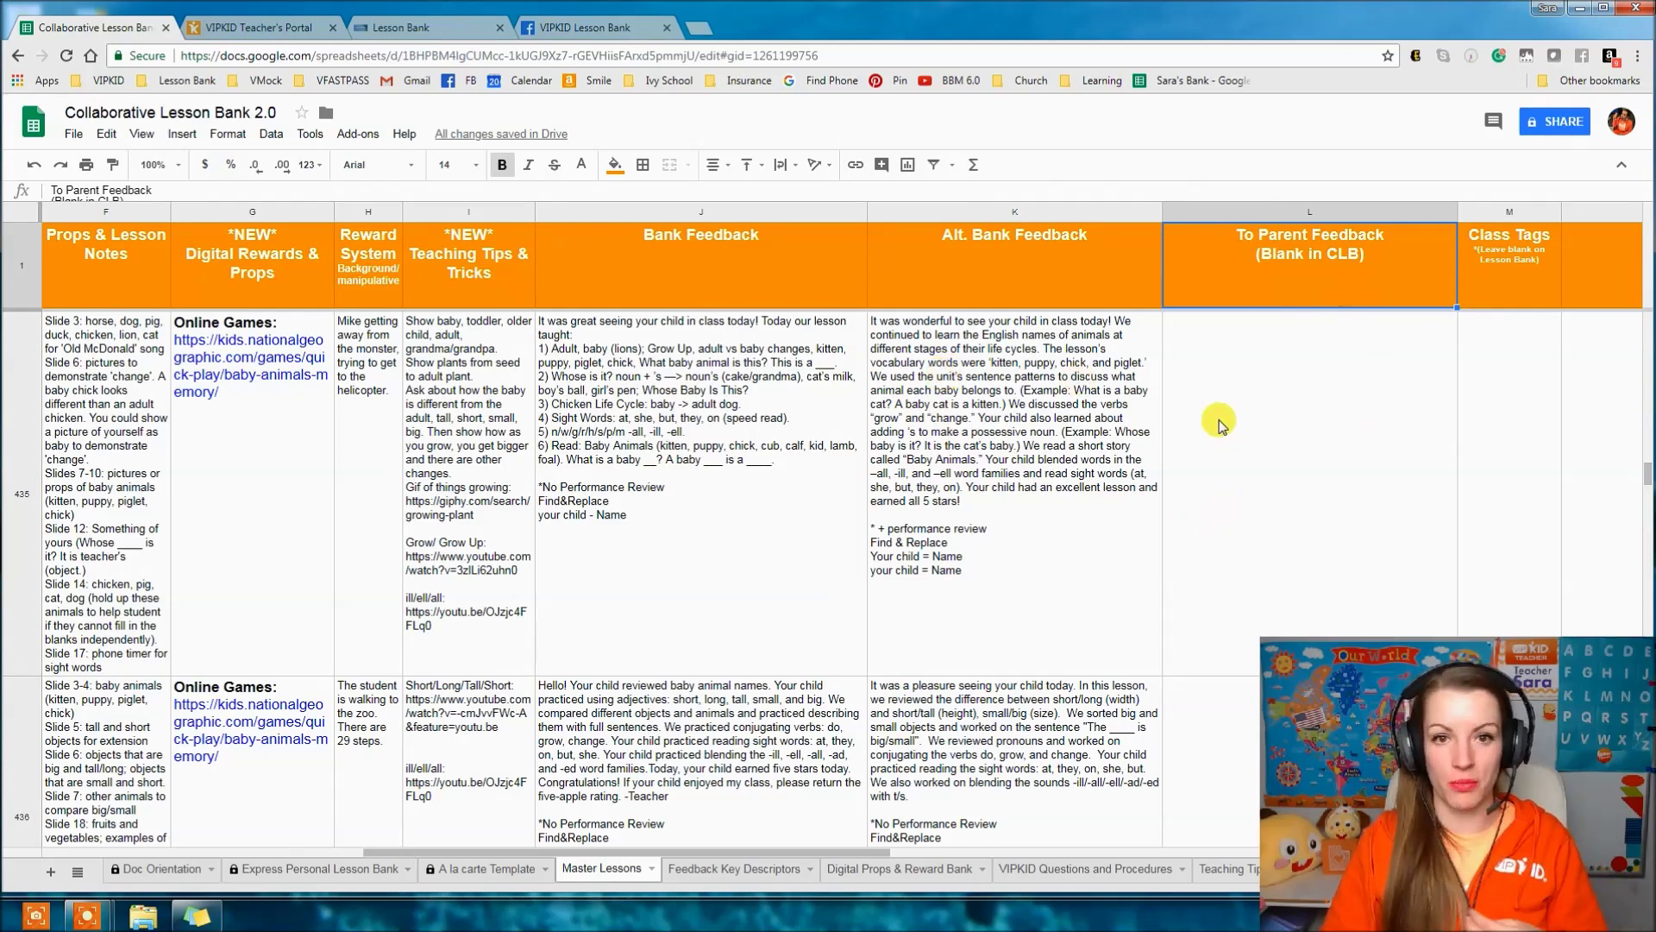
- Open the teacher's personal lesson bank spreadsheet in a new browser tab
click(698, 29)
click(162, 83)
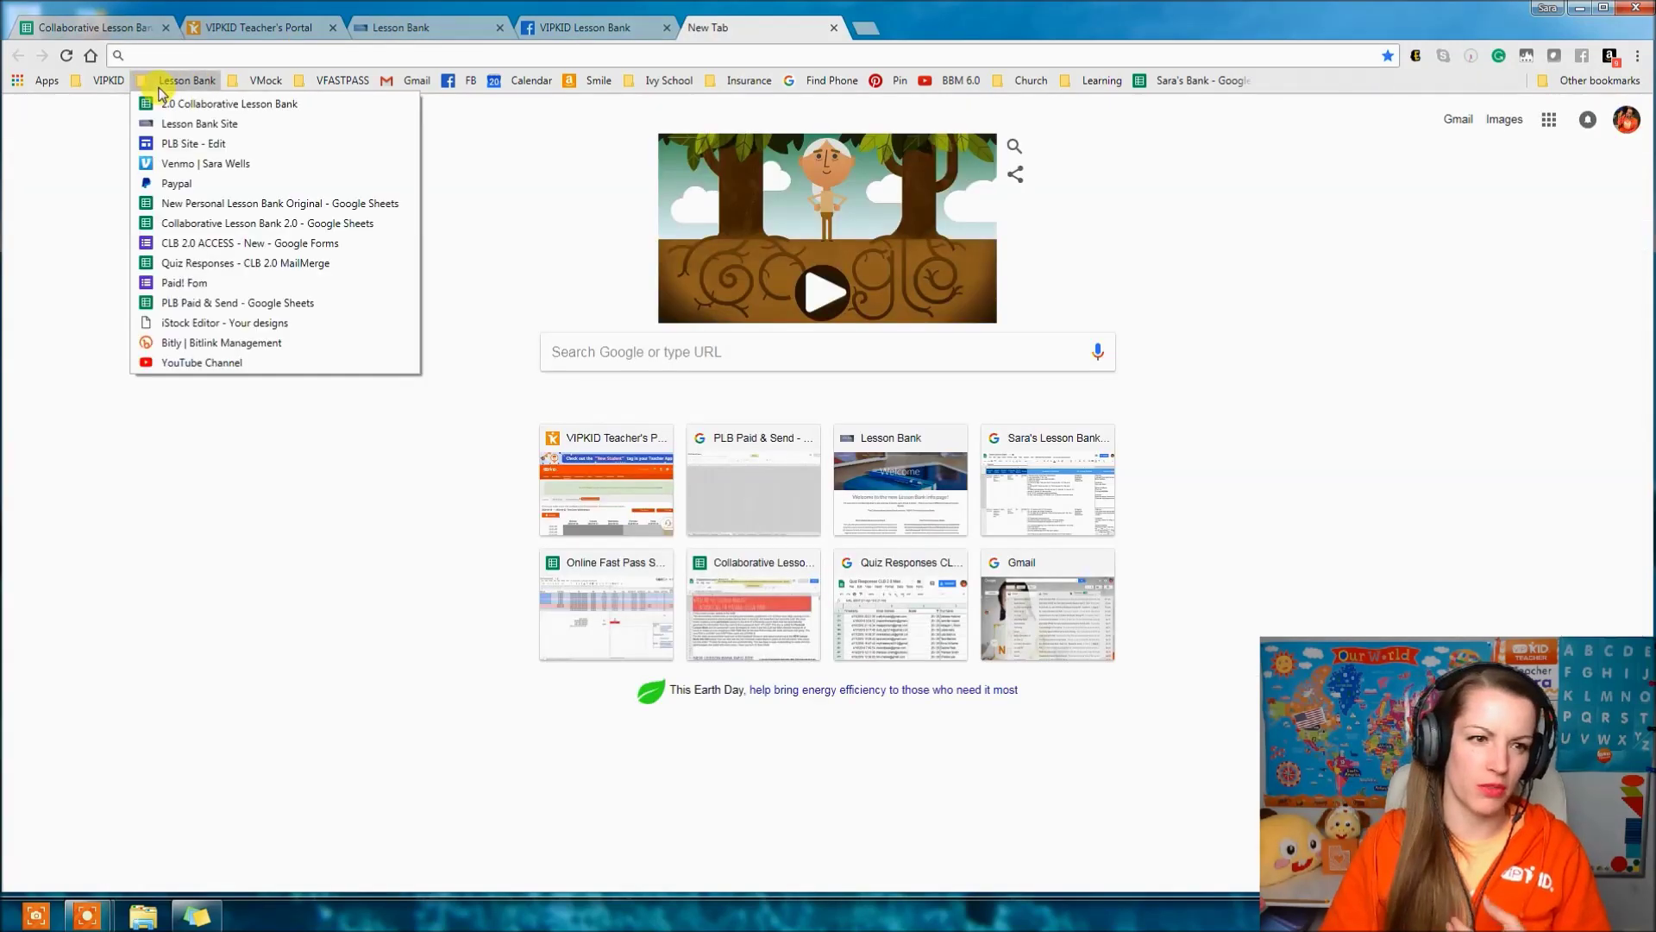
click(151, 50)
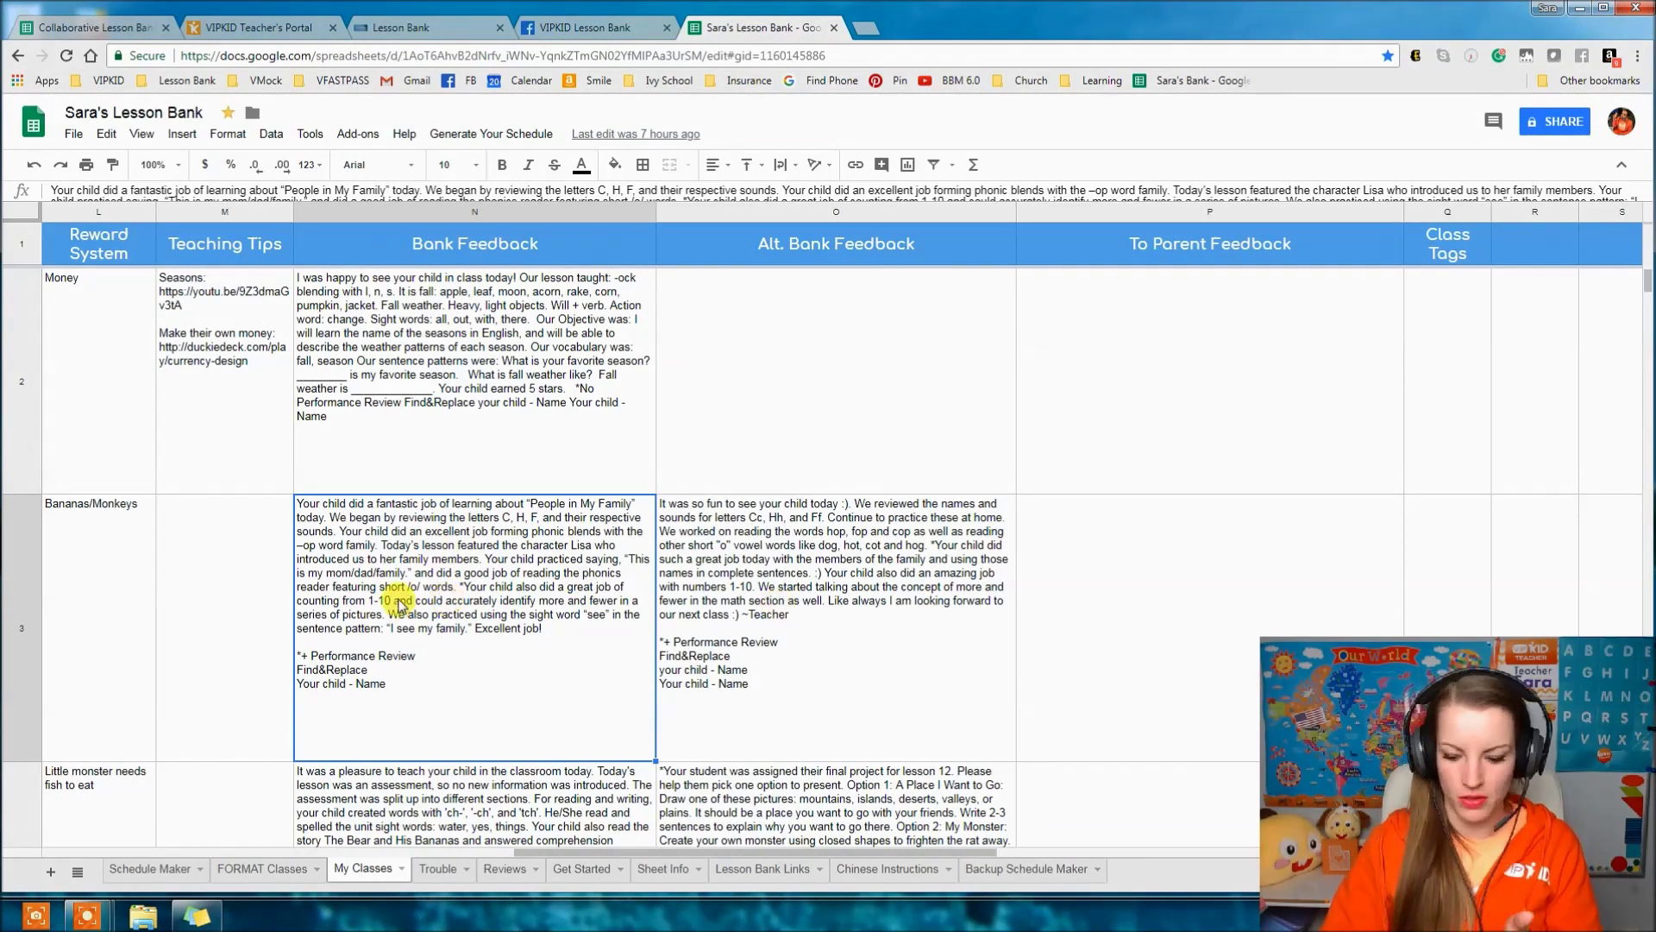
- Look across the "People in My Family" row of the My Classes sheet from its feedback back to the student name and lesson details
key(Left)
key(Left)
key(Left)
key(Left)
key(Left)
key(Left)
key(Left)
key(Left)
key(Left)
key(Left)
key(Left)
key(Left)
key(Right)
key(Right)
key(Right)
key(Right)
key(Right)
key(Right)
key(Right)
key(Right)
key(Right)
key(Right)
key(Right)
key(Right)
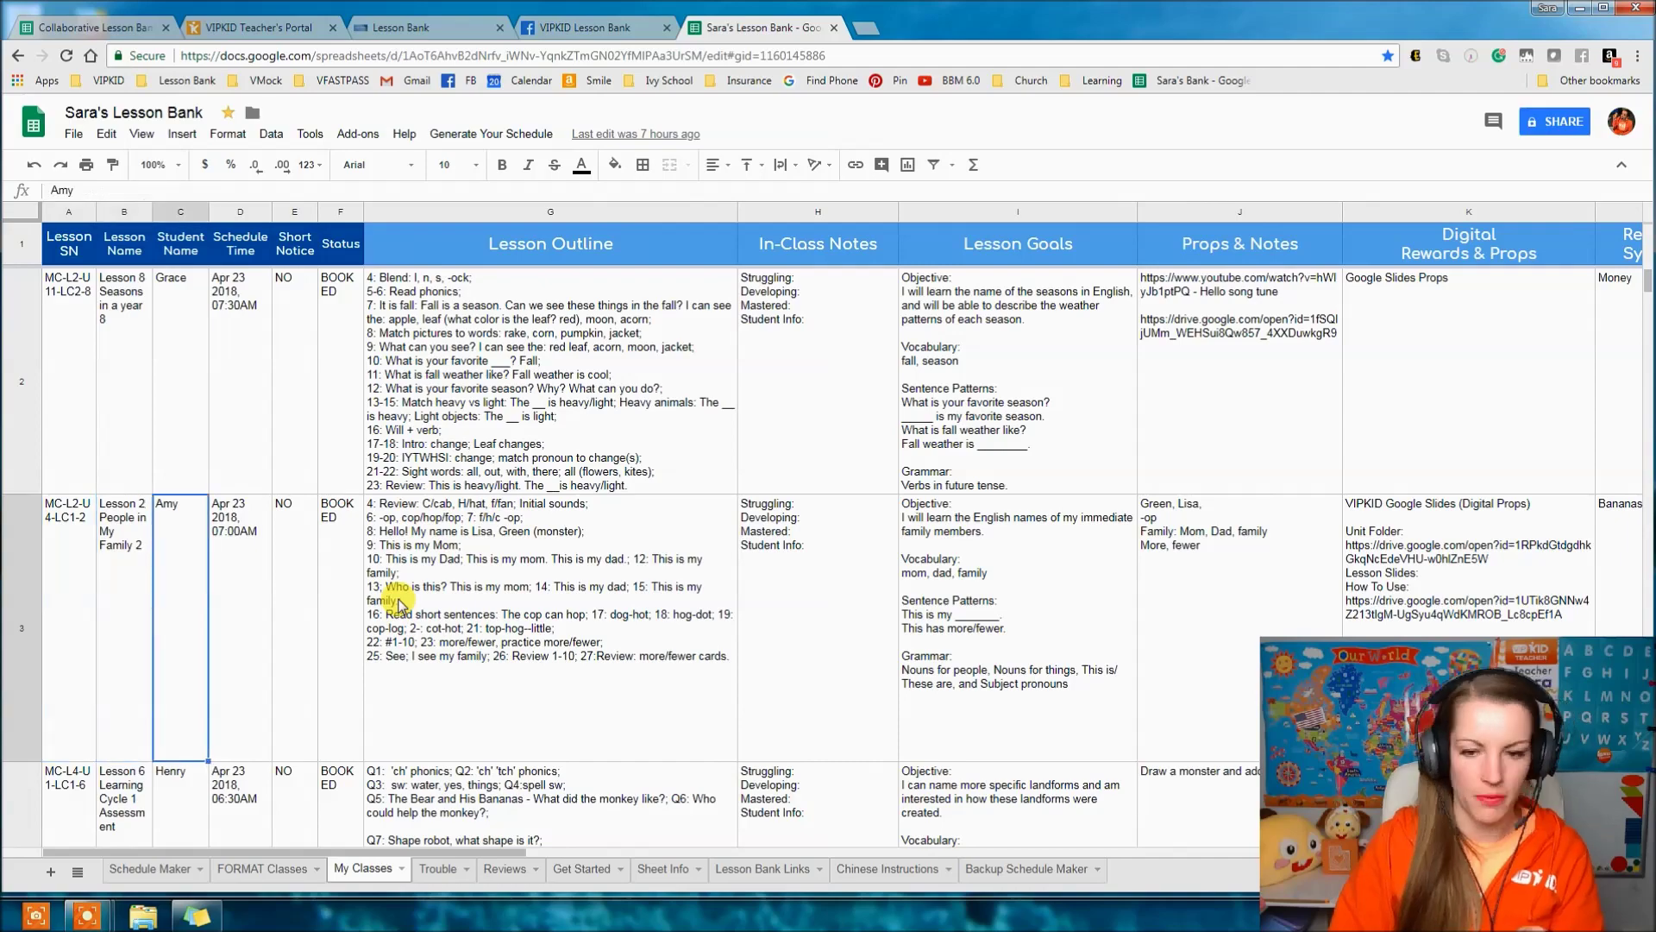
key(Right)
key(Right)
key(Right)
key(Left)
key(Left)
key(Left)
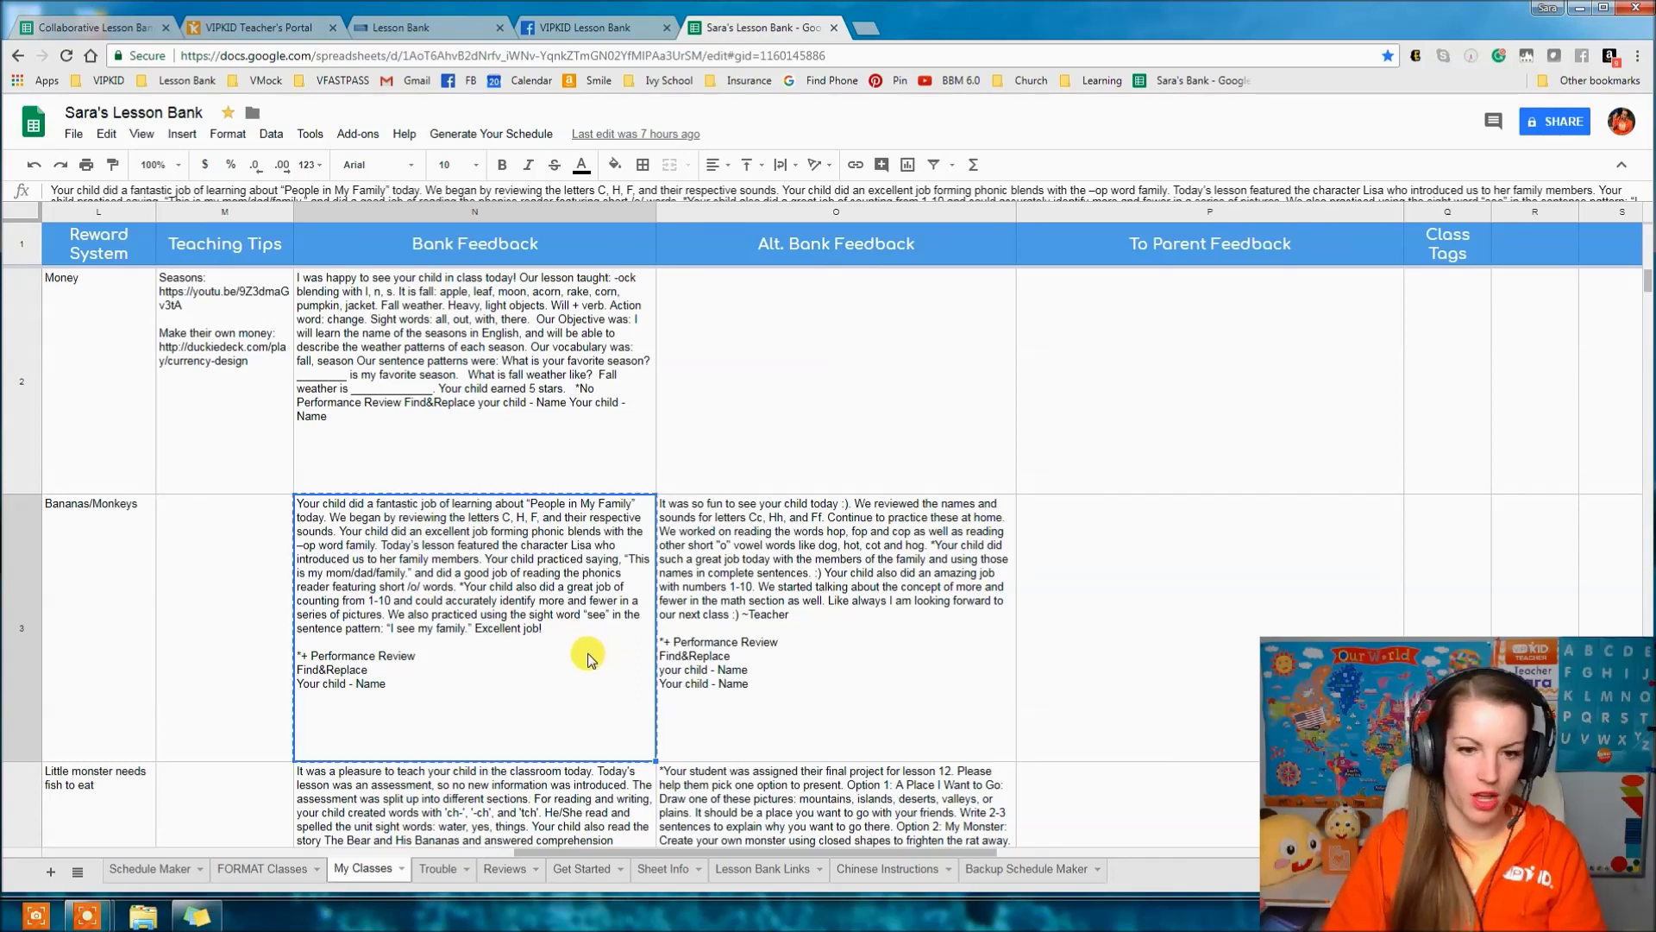
- Copy the "People in My Family" Bank Feedback into its To Parent Feedback cell and compare with the blank column in the Collaborative Lesson Bank
click(1102, 623)
text(Your child did a fantastic job of learning about "People in My Family" today. We began by reviewing the letters C, H, F, and their respective sounds. Your child did an excellent job forming phonic blends with the –op word family. Today’s lesson featured the character Lisa who introduced us to her family members. Your child practiced saying, "This is my mom/dad/family." and did a good job of reading the phonics reader featuring short /o/ words. *Your child also did a great job of counting from 1-10 and could accurately identify more and fewer in a series of pictures. We also practiced using the sight word "see" in the sentence pattern: "I see my family." Excellent job!  *+ Performance Review Find&Replace Your child - Name)
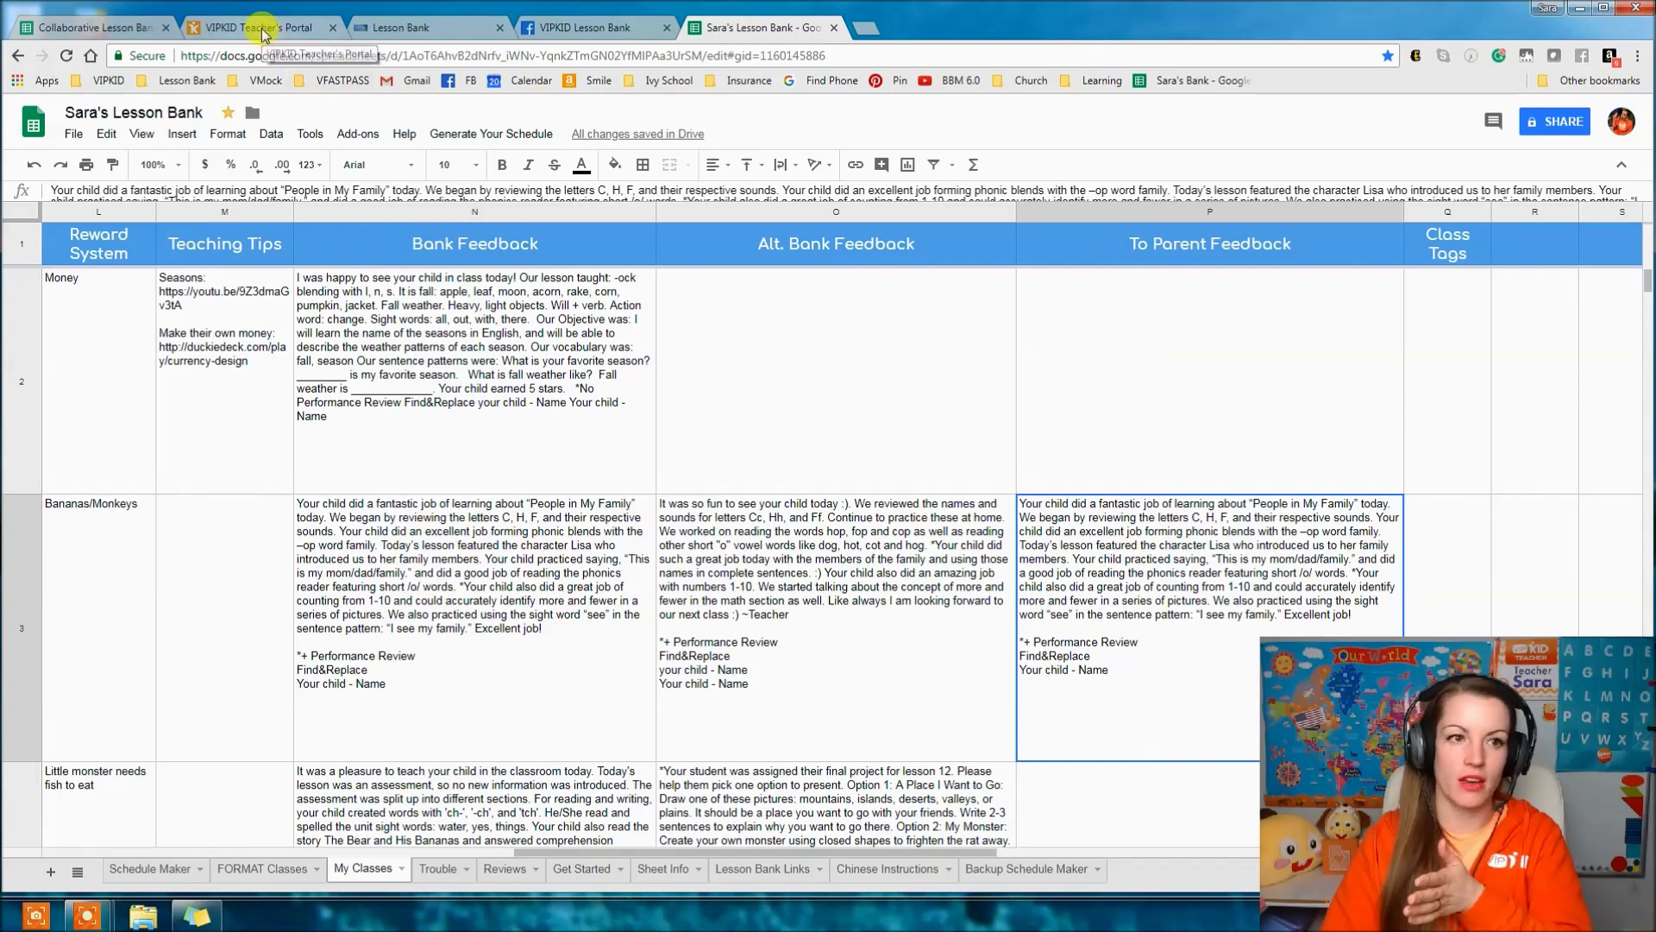
click(108, 27)
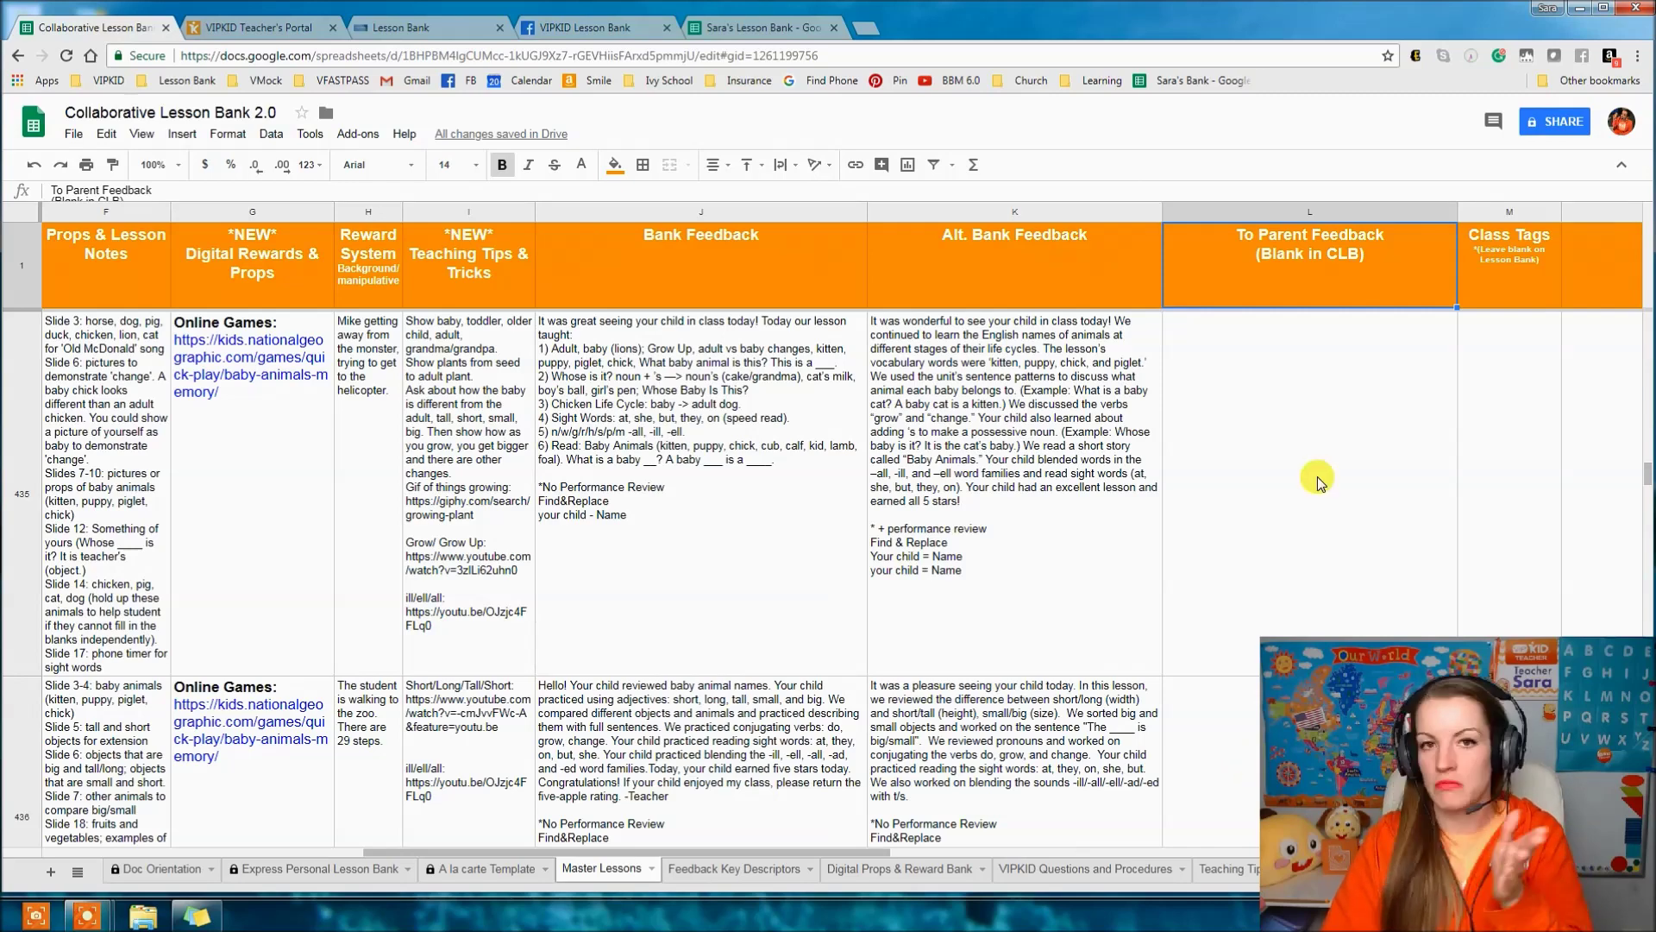
click(729, 29)
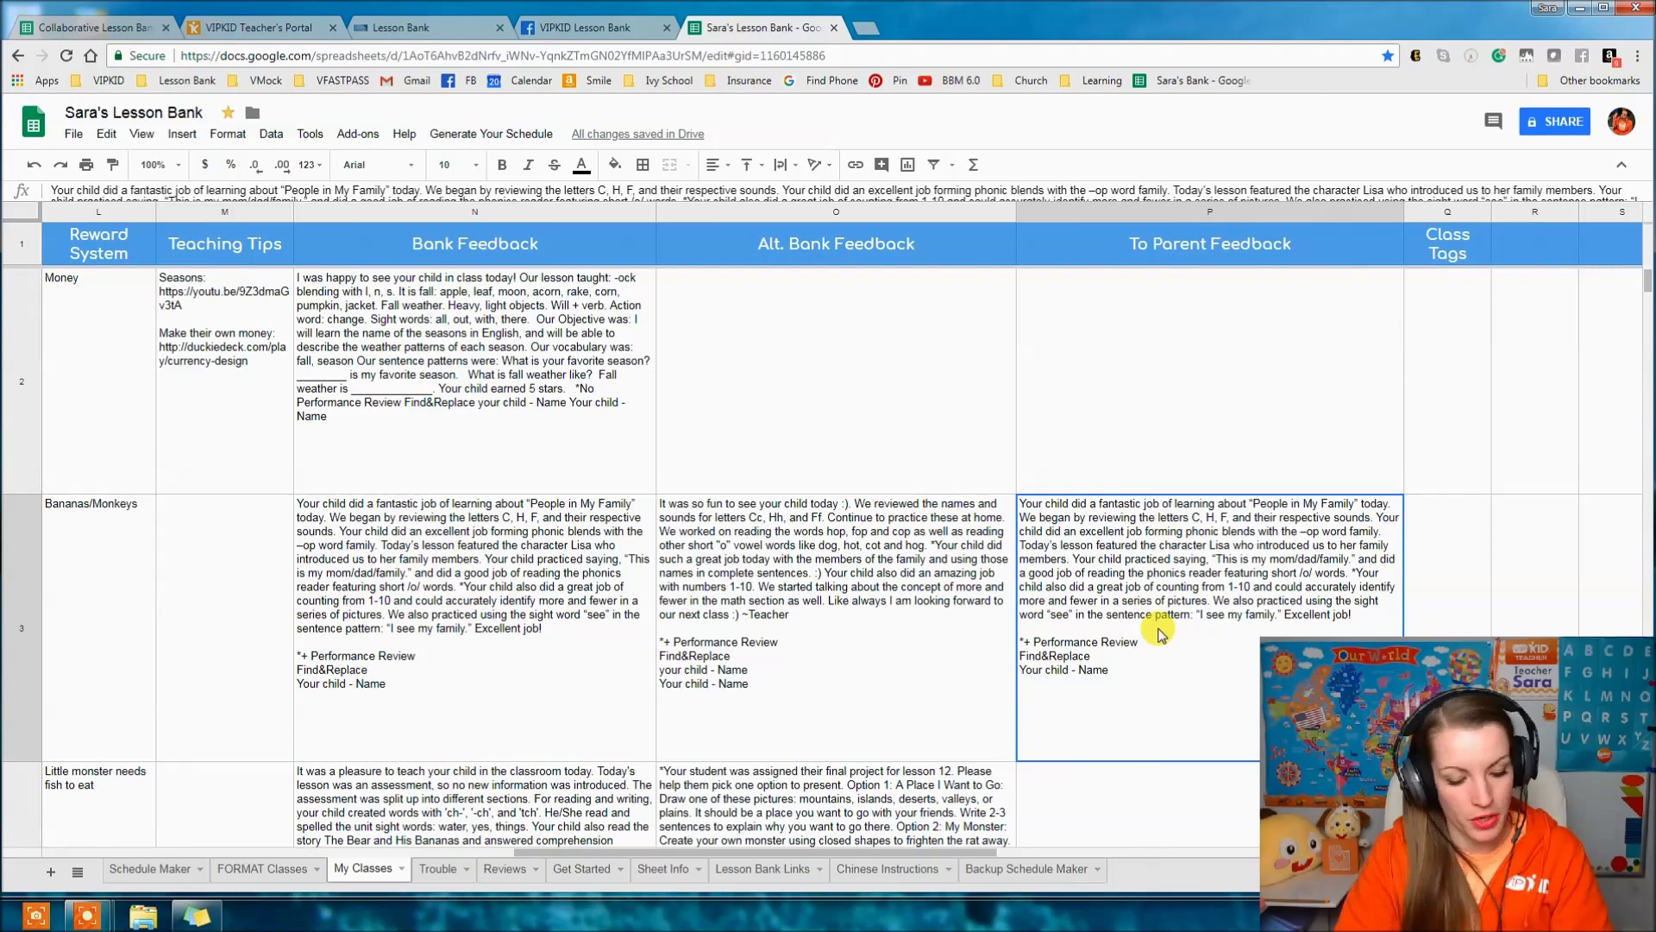
- Replace every "Your child" with the student's name, limiting the find and replace to the specific range 'My Classes'!P3
key(ctrl+h)
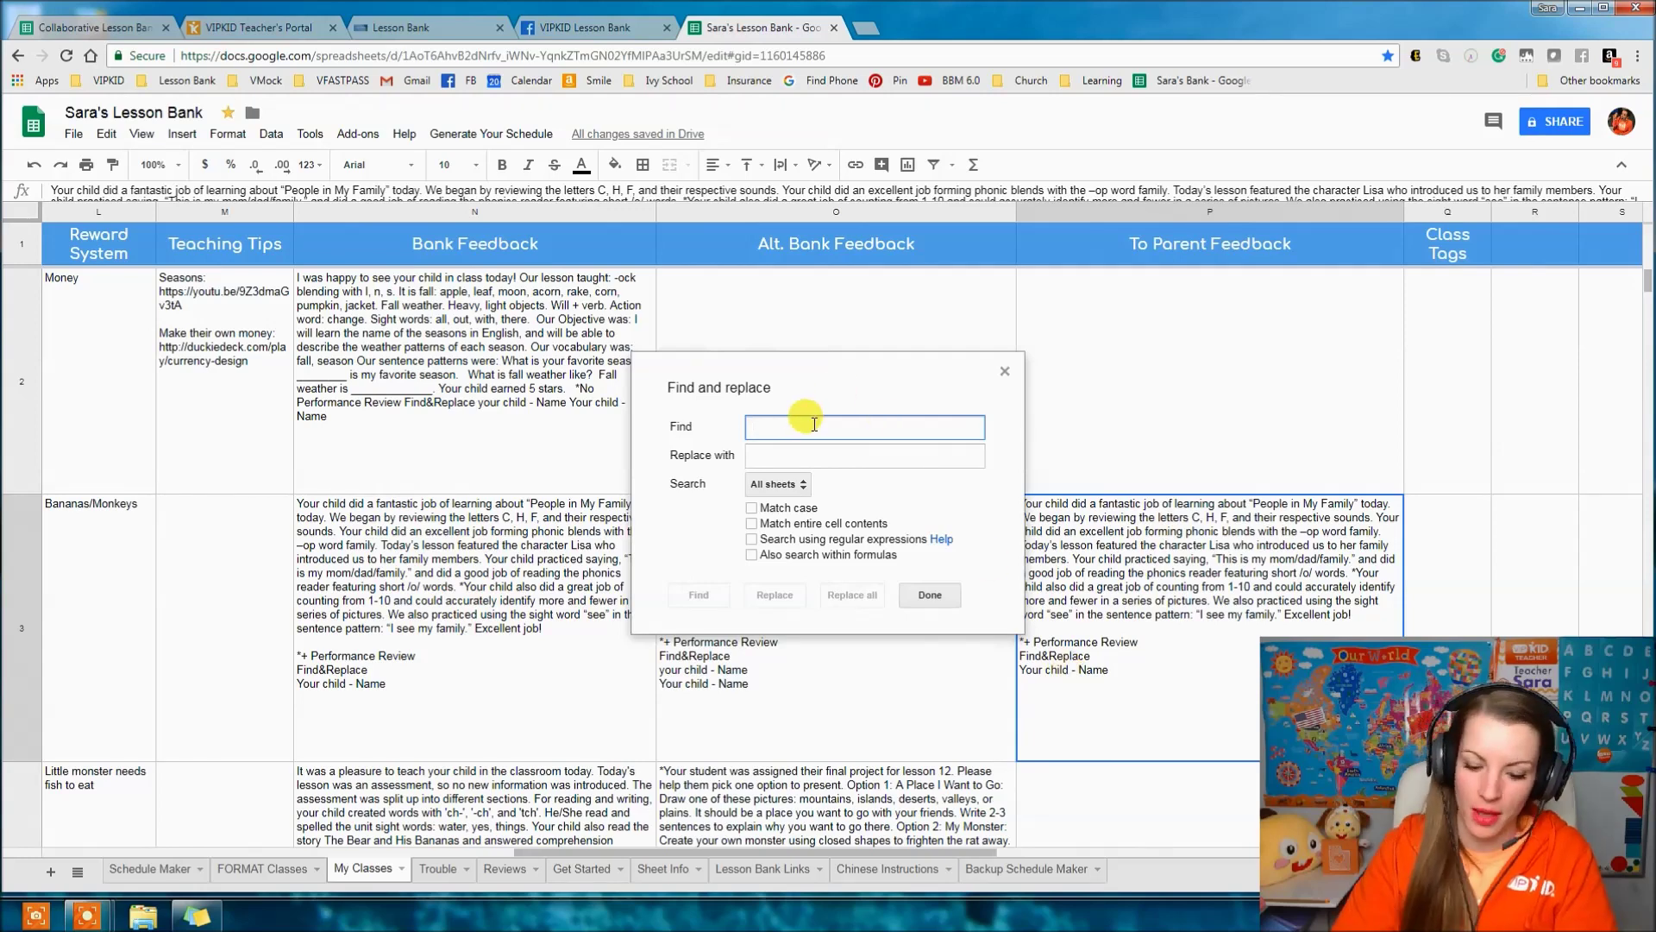
text(Your child)
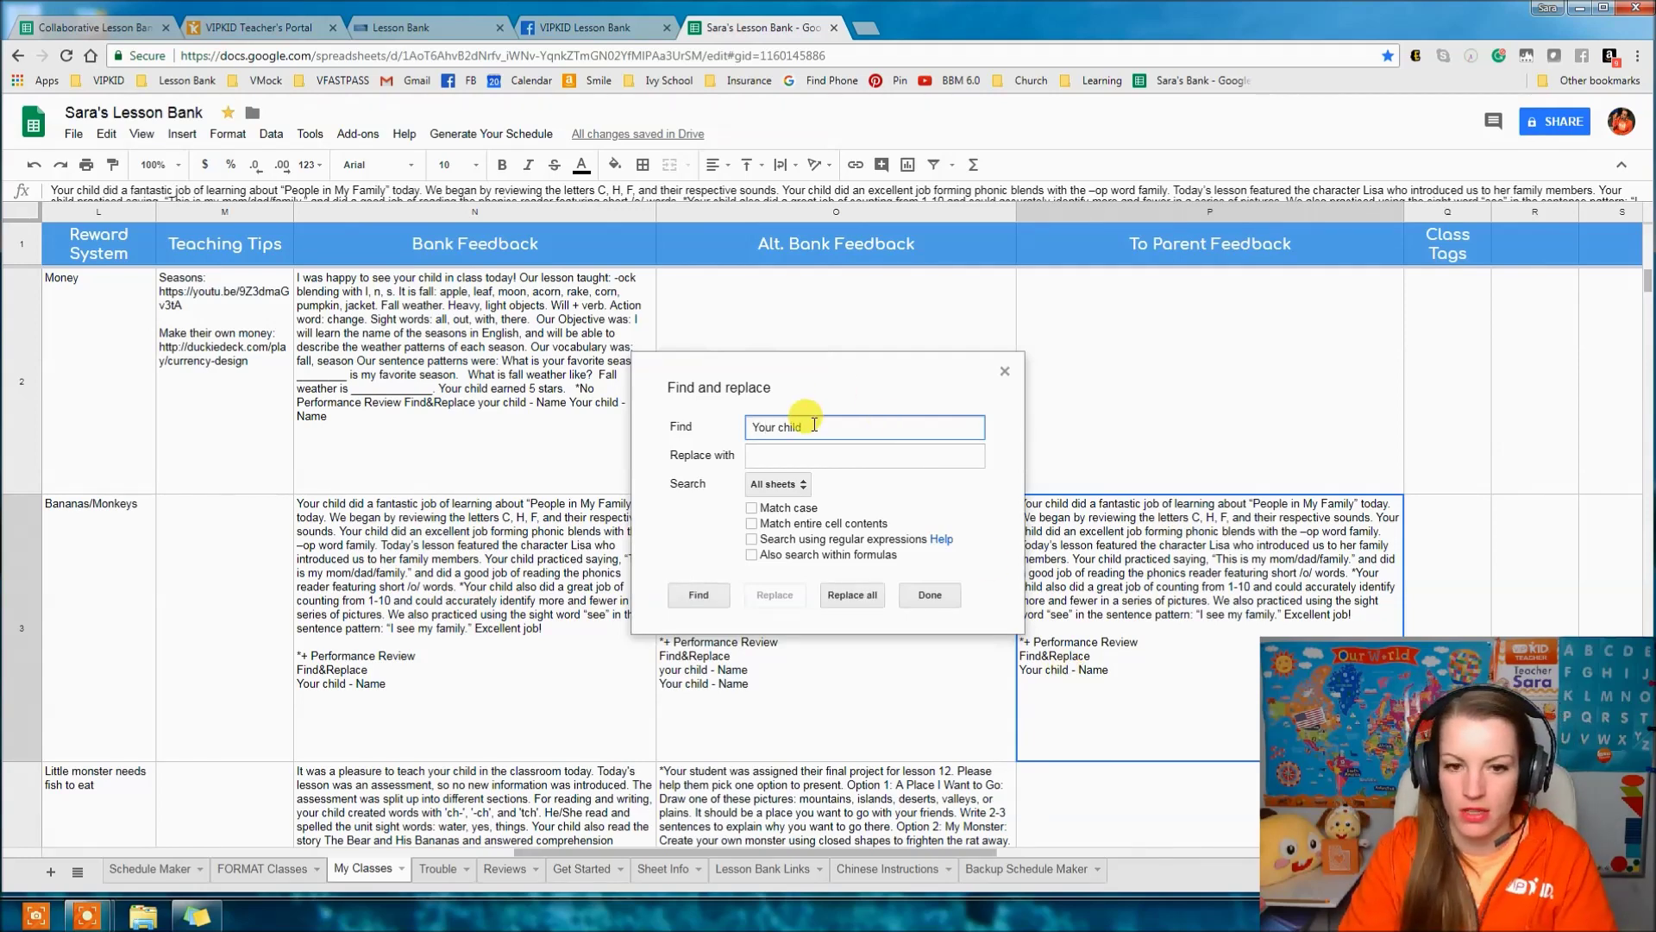
key(Tab)
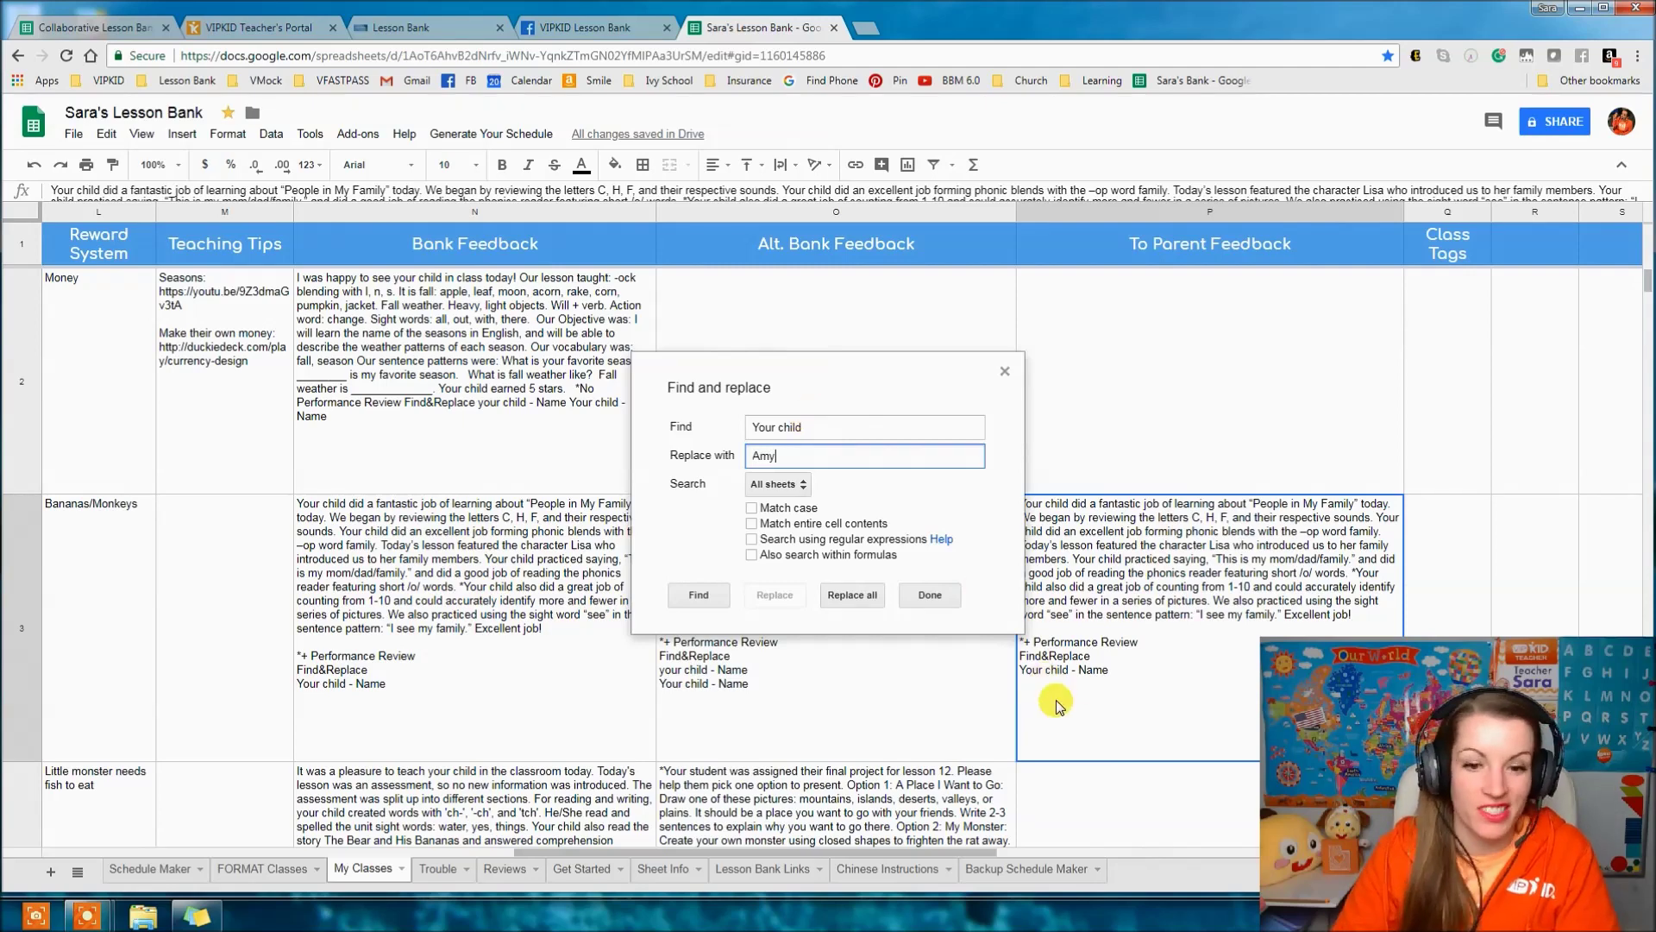
click(784, 488)
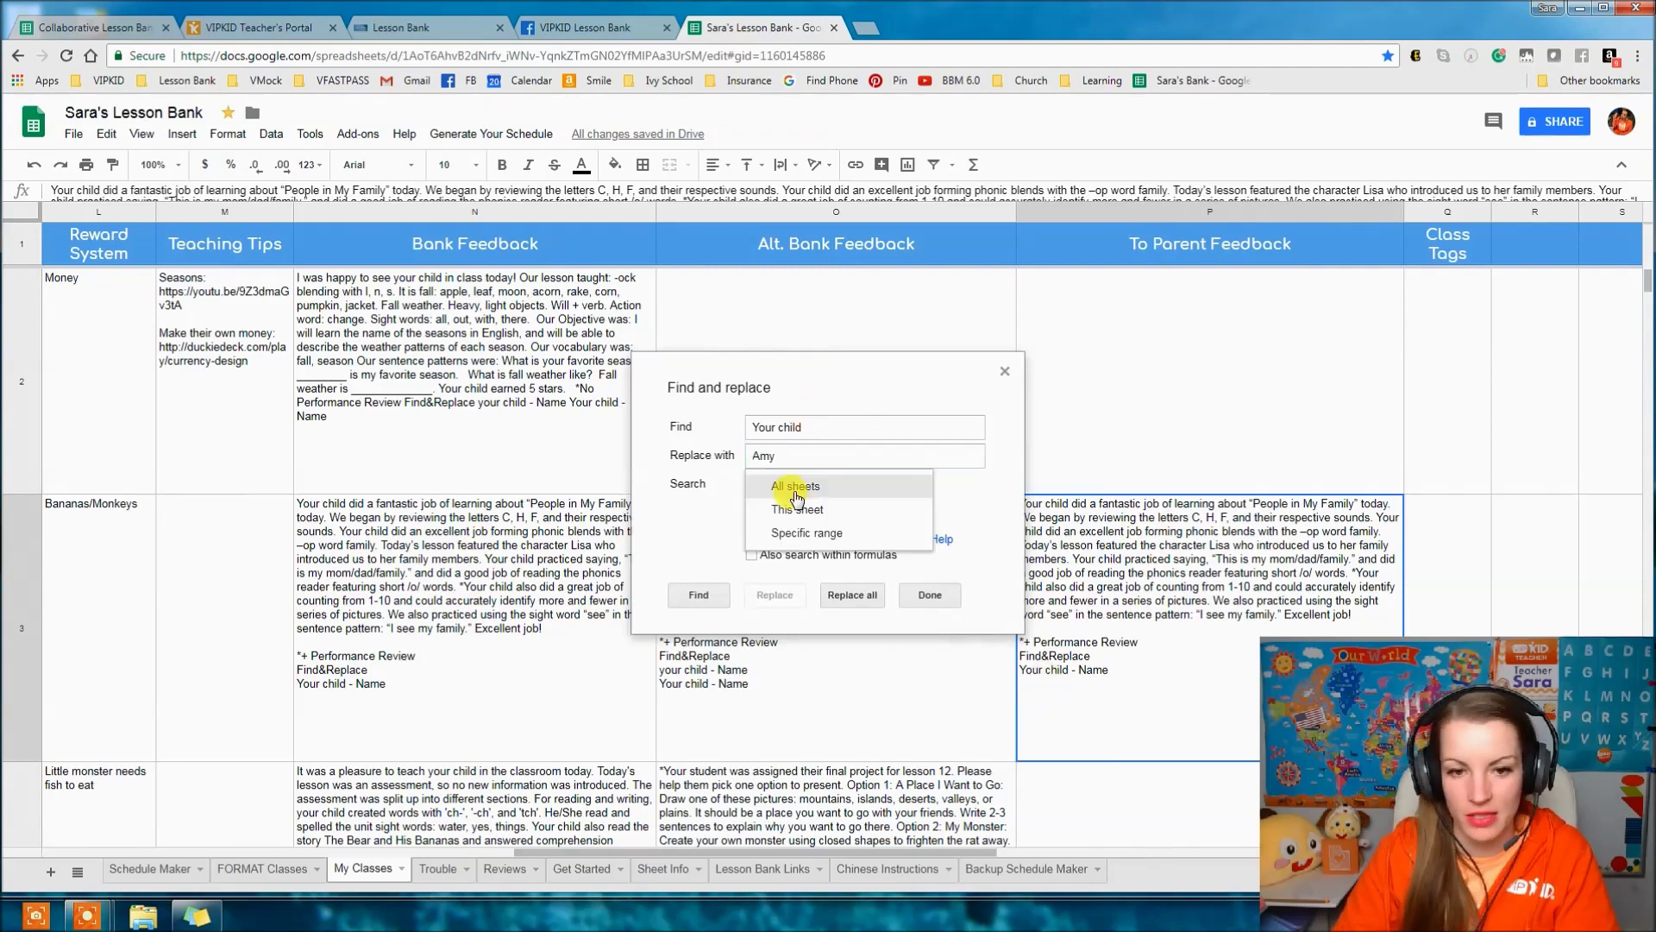
click(806, 536)
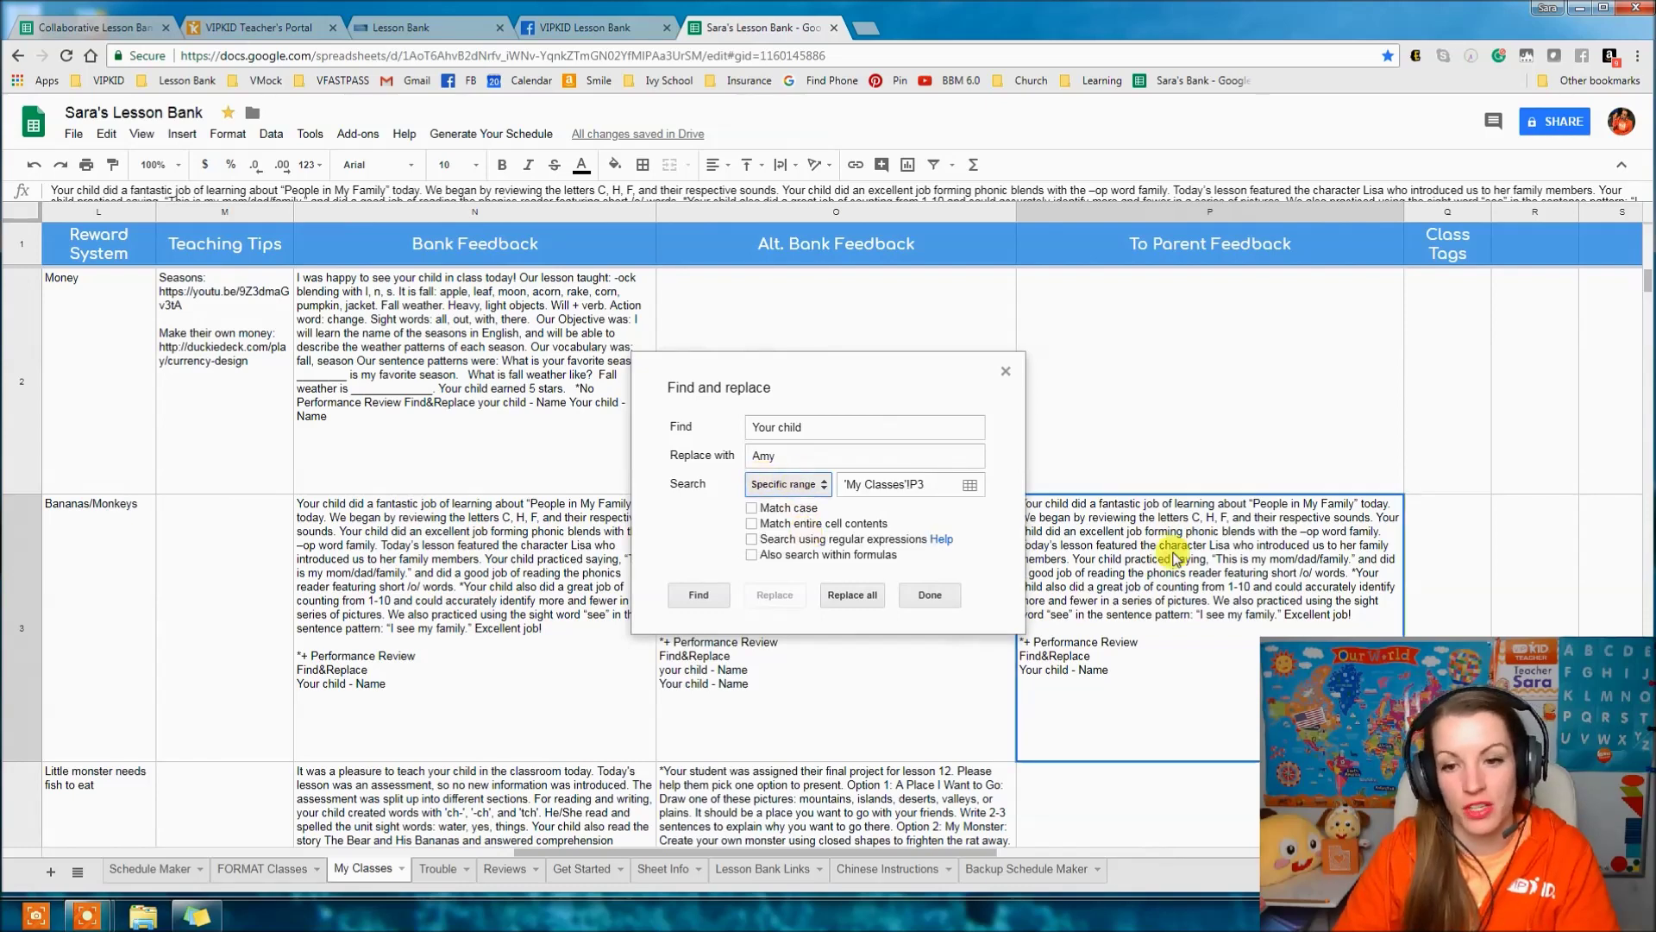
click(811, 484)
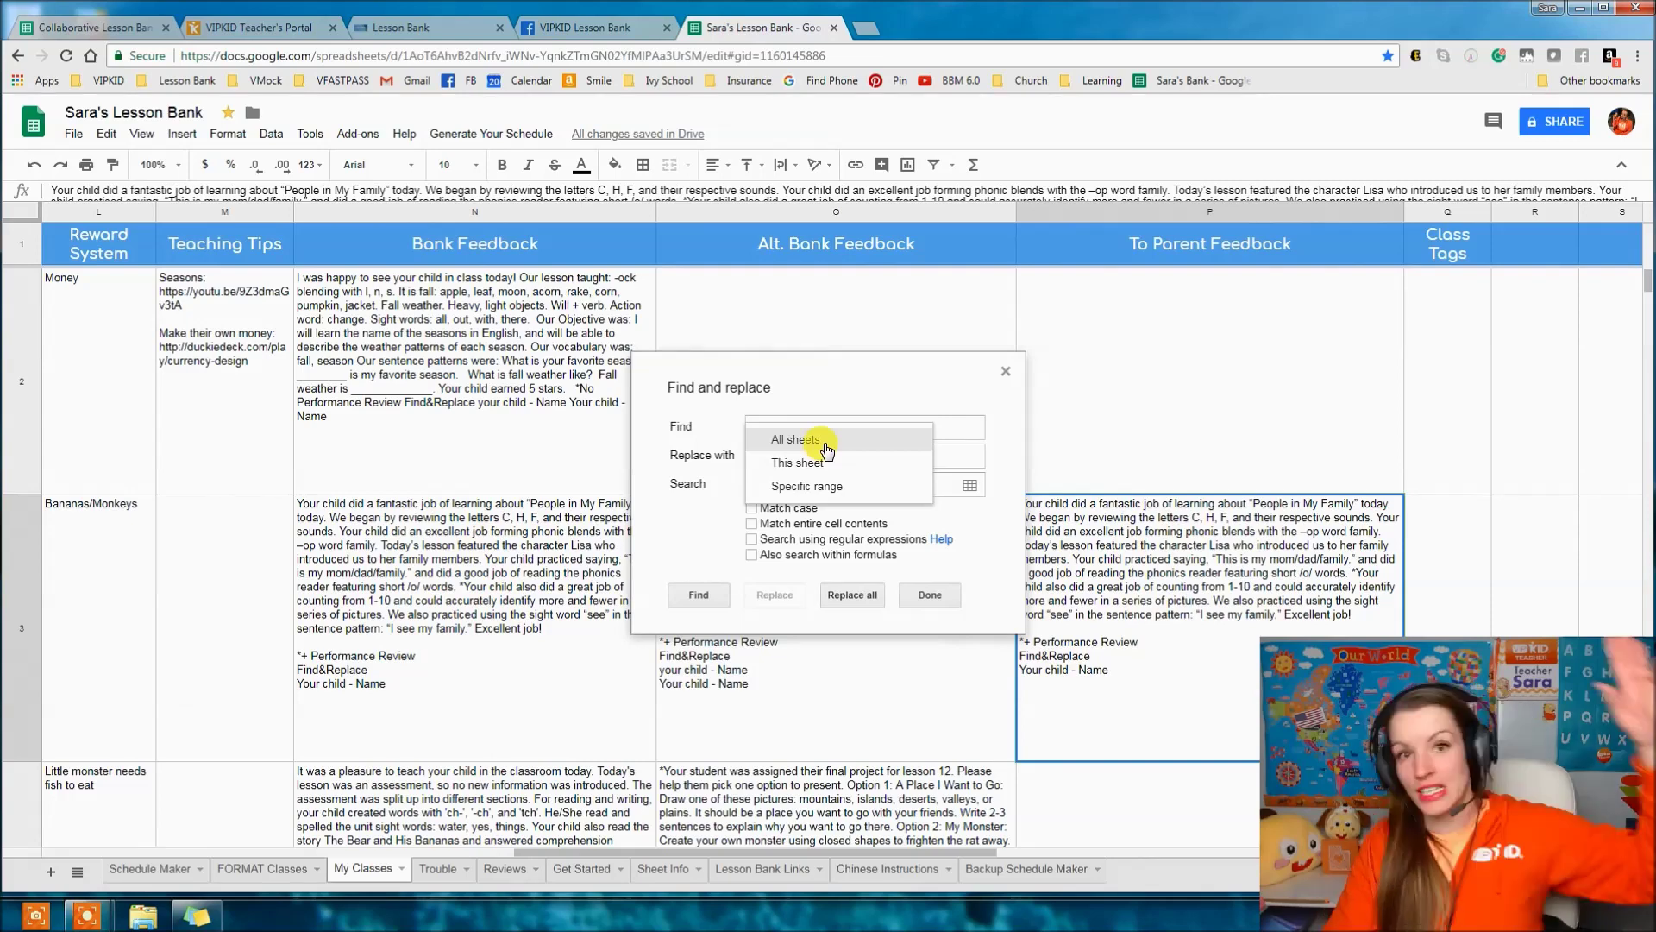
click(820, 485)
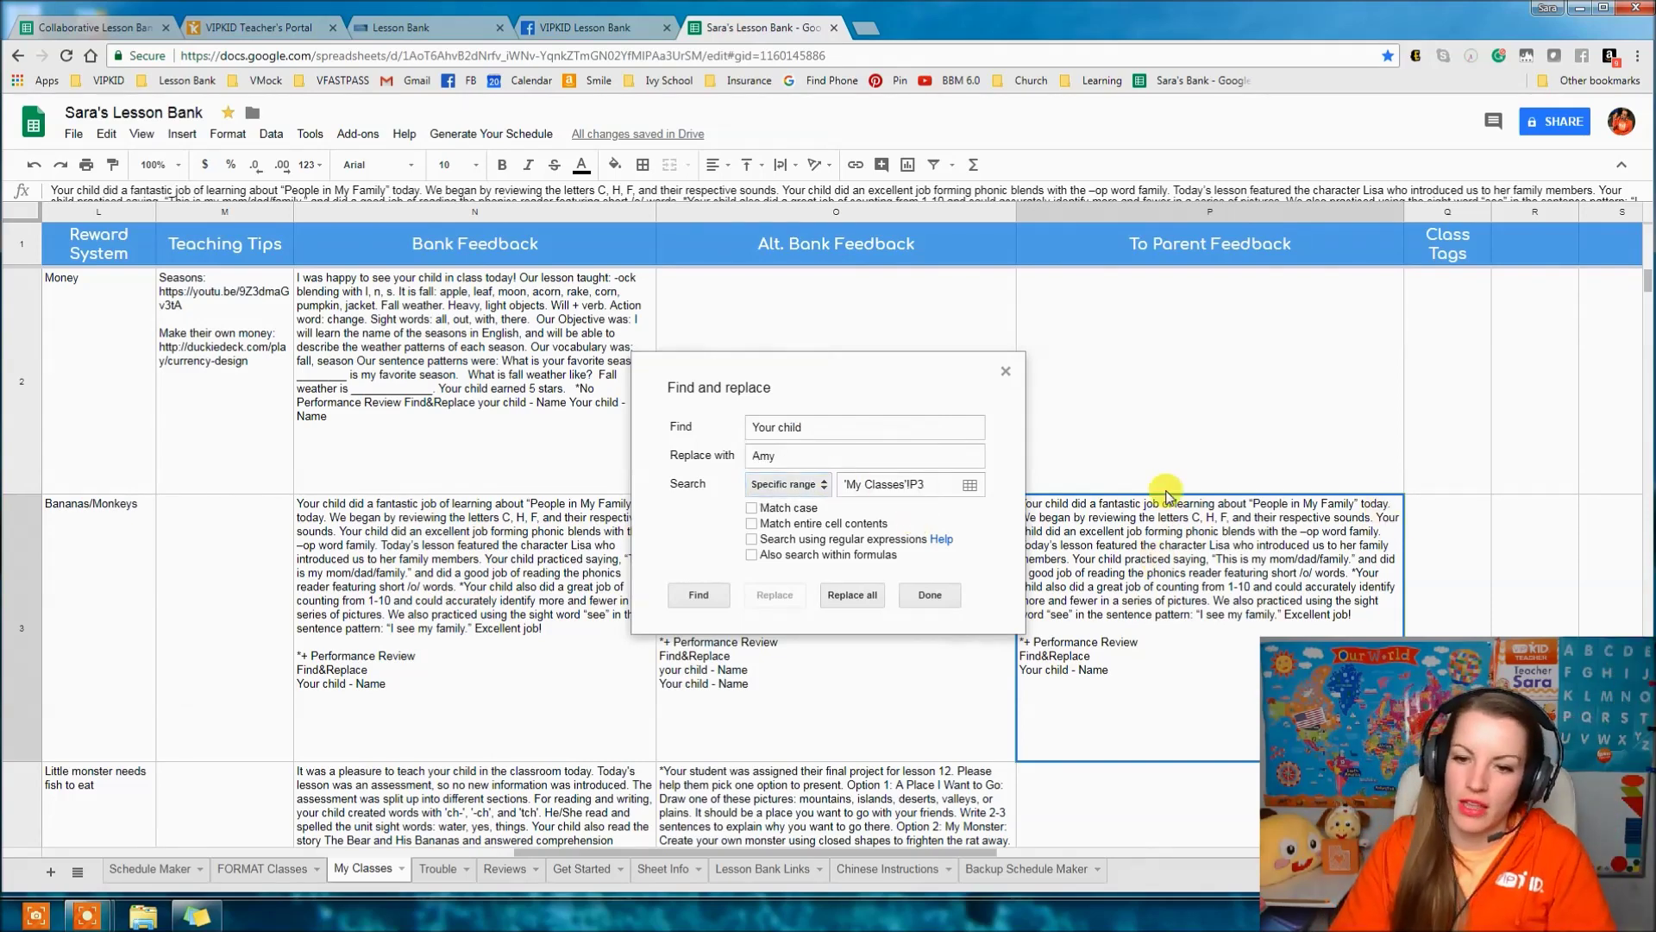
click(1457, 379)
click(1223, 519)
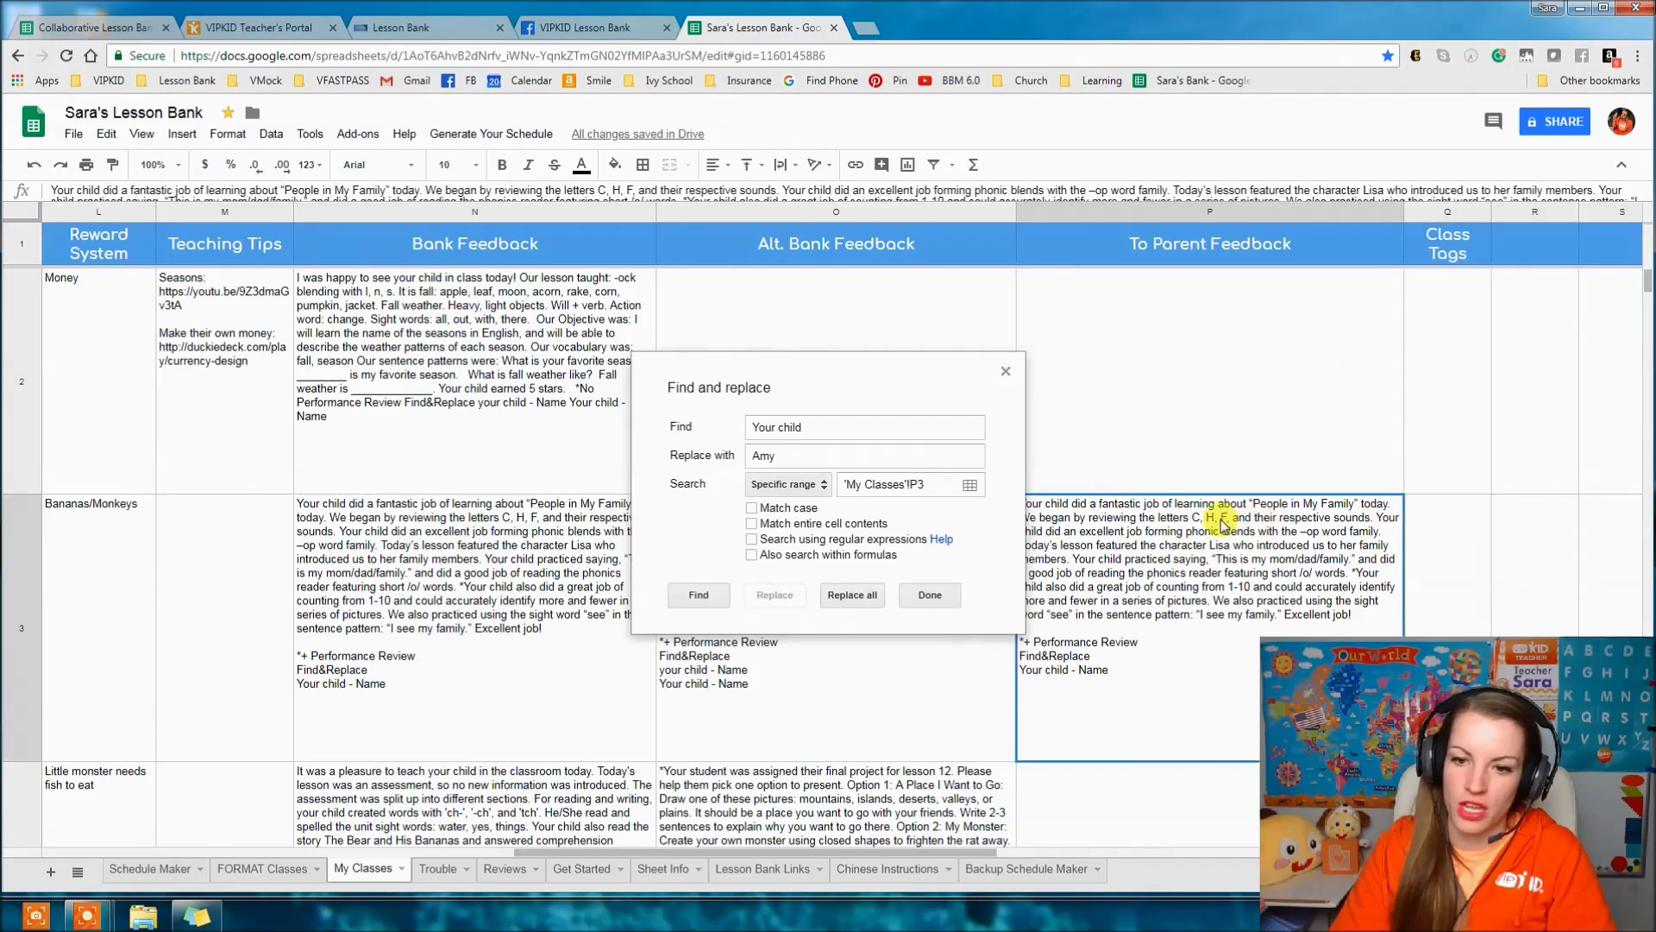
click(842, 602)
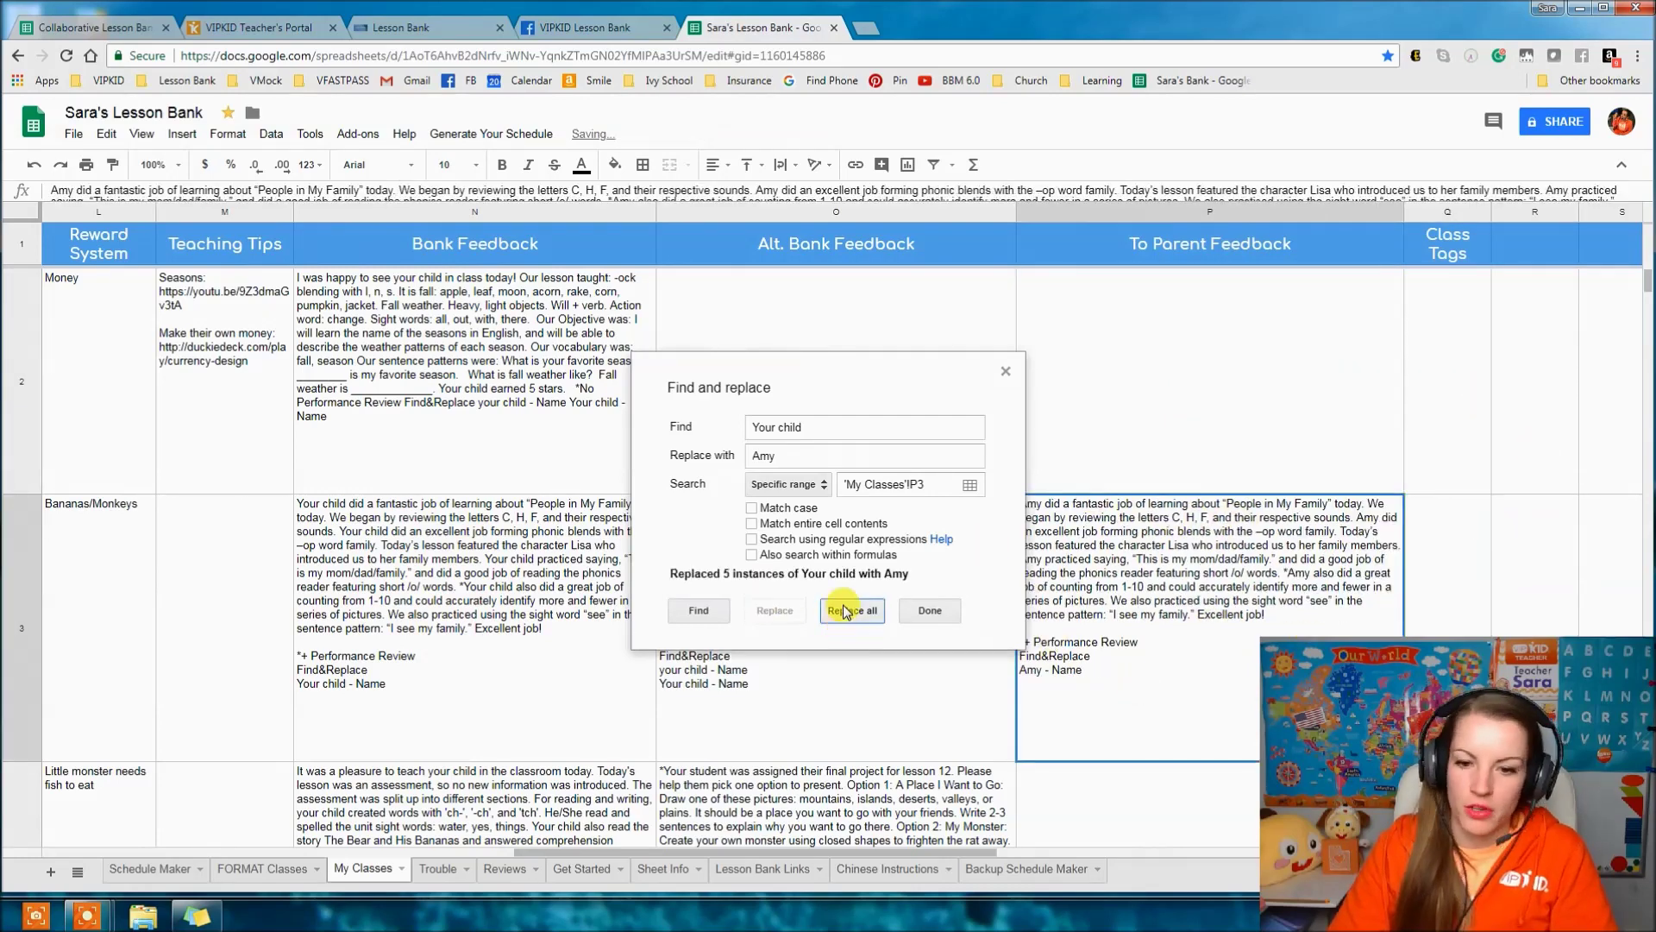
click(930, 610)
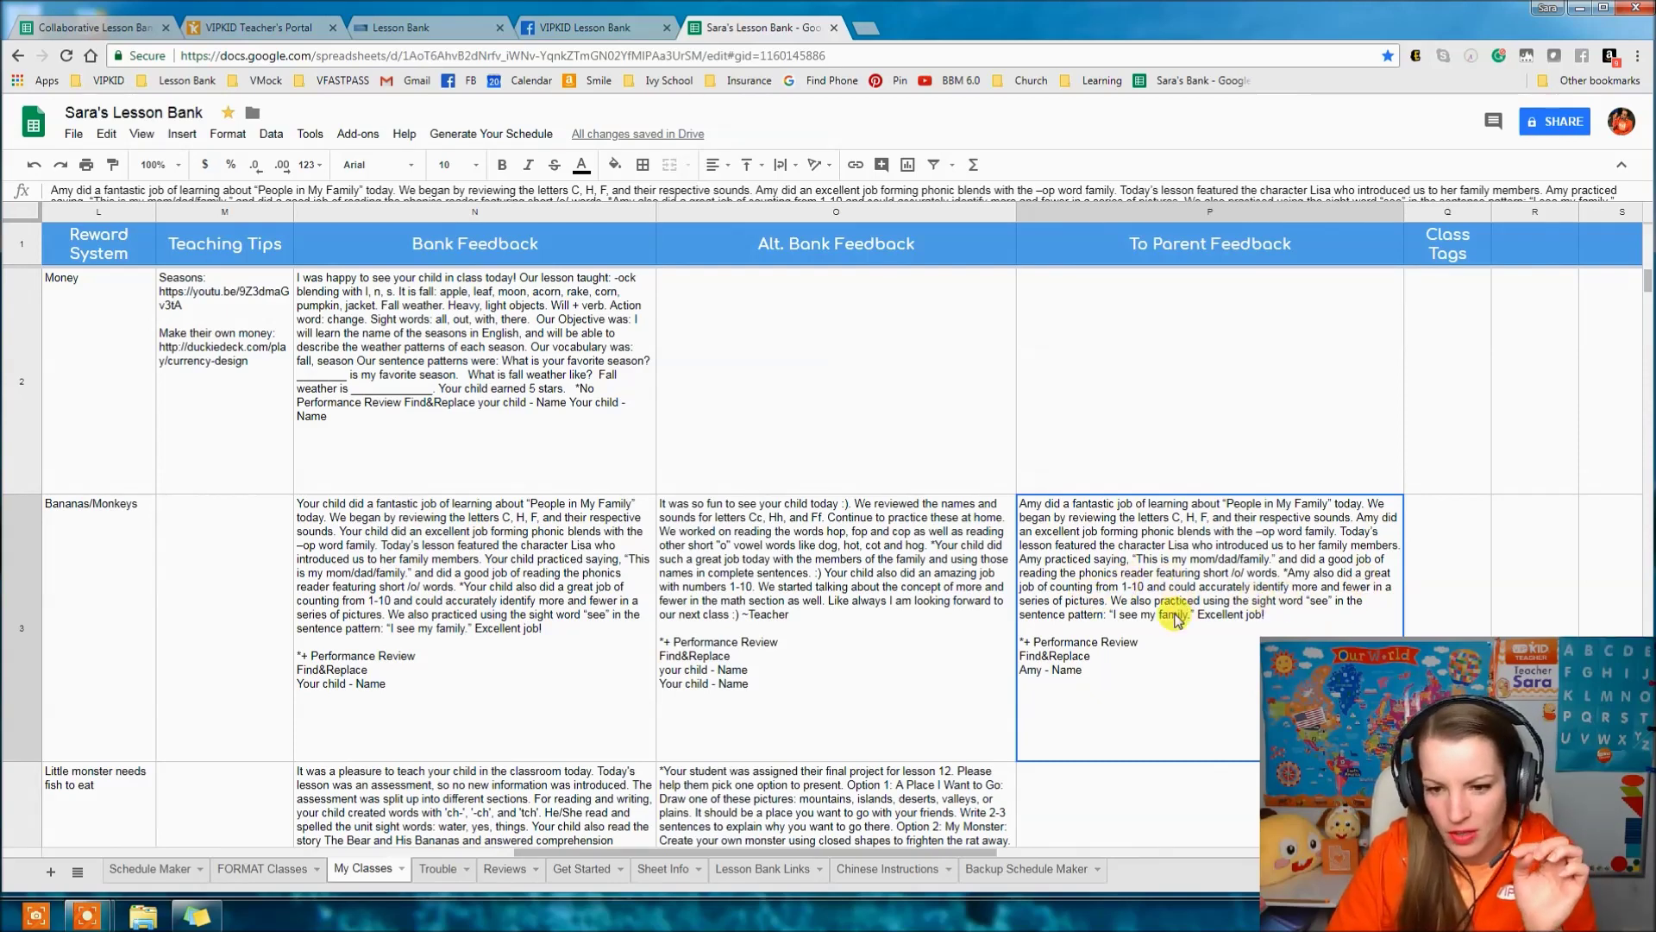
- Delete the "*+ Performance Review", "Find&Replace" and name key lines from the end of the To Parent Feedback text in P3
double_click(1162, 662)
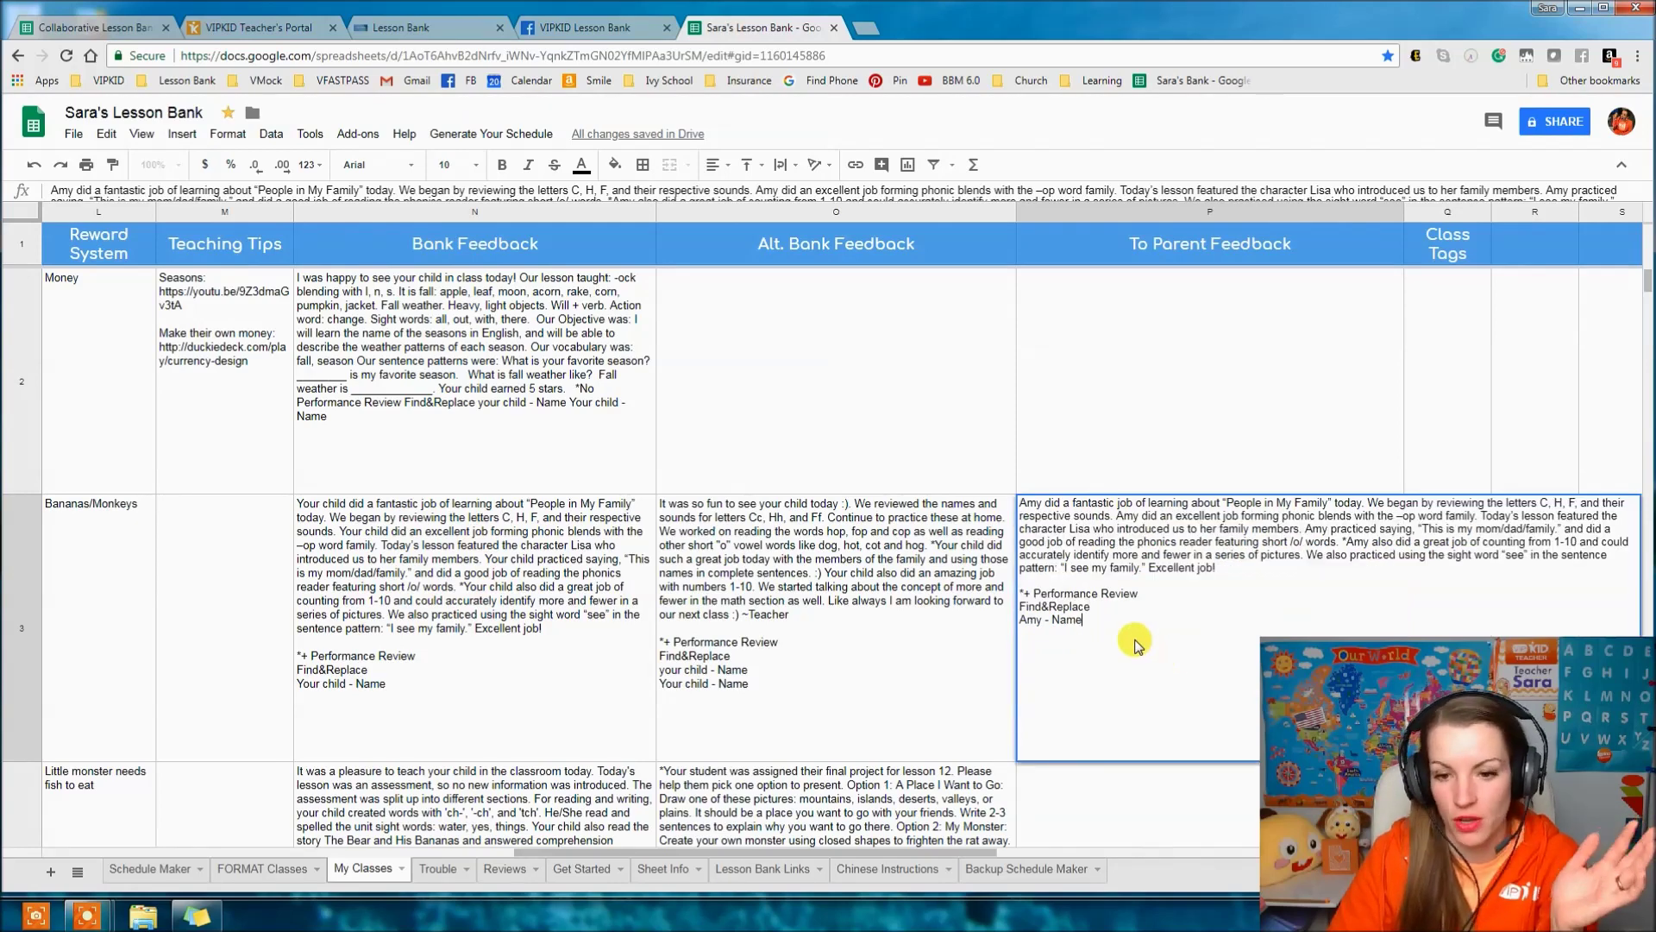
drag(1083, 619, 1025, 590)
key(BackSpace)
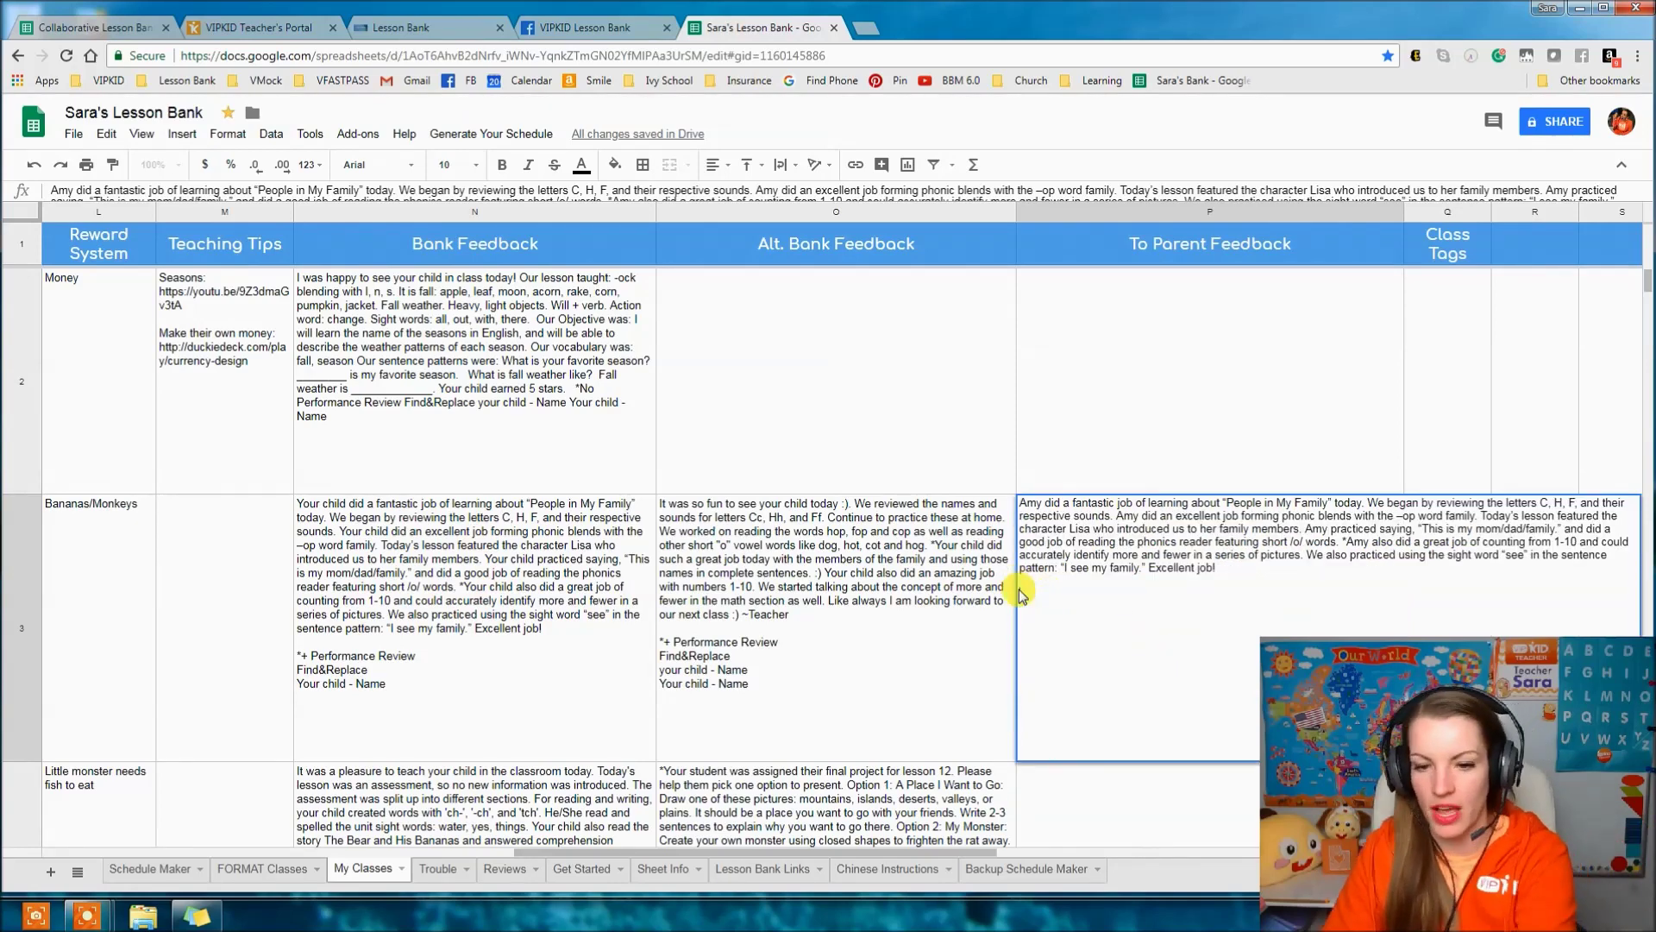
click(872, 611)
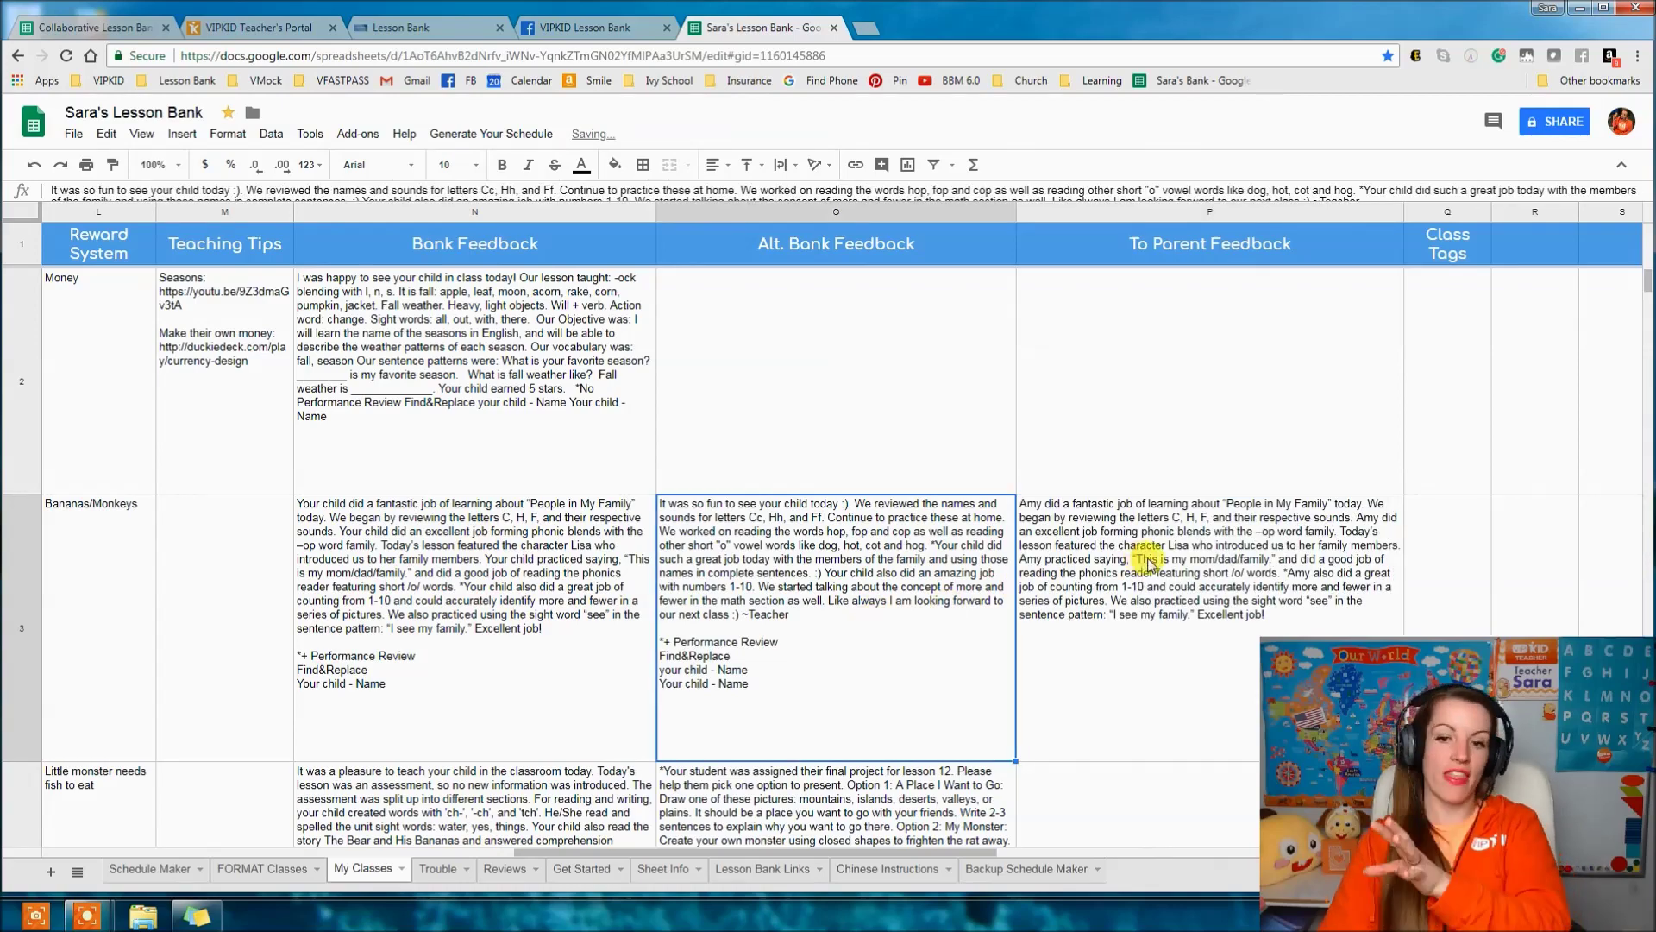
- Review the lesson row in My Classes from To Parent Feedback to Status and back, ending on its Alt. Bank Feedback cell
click(1121, 570)
key(Left)
key(Left)
key(Left)
key(Left)
key(Left)
key(Left)
key(Left)
key(Left)
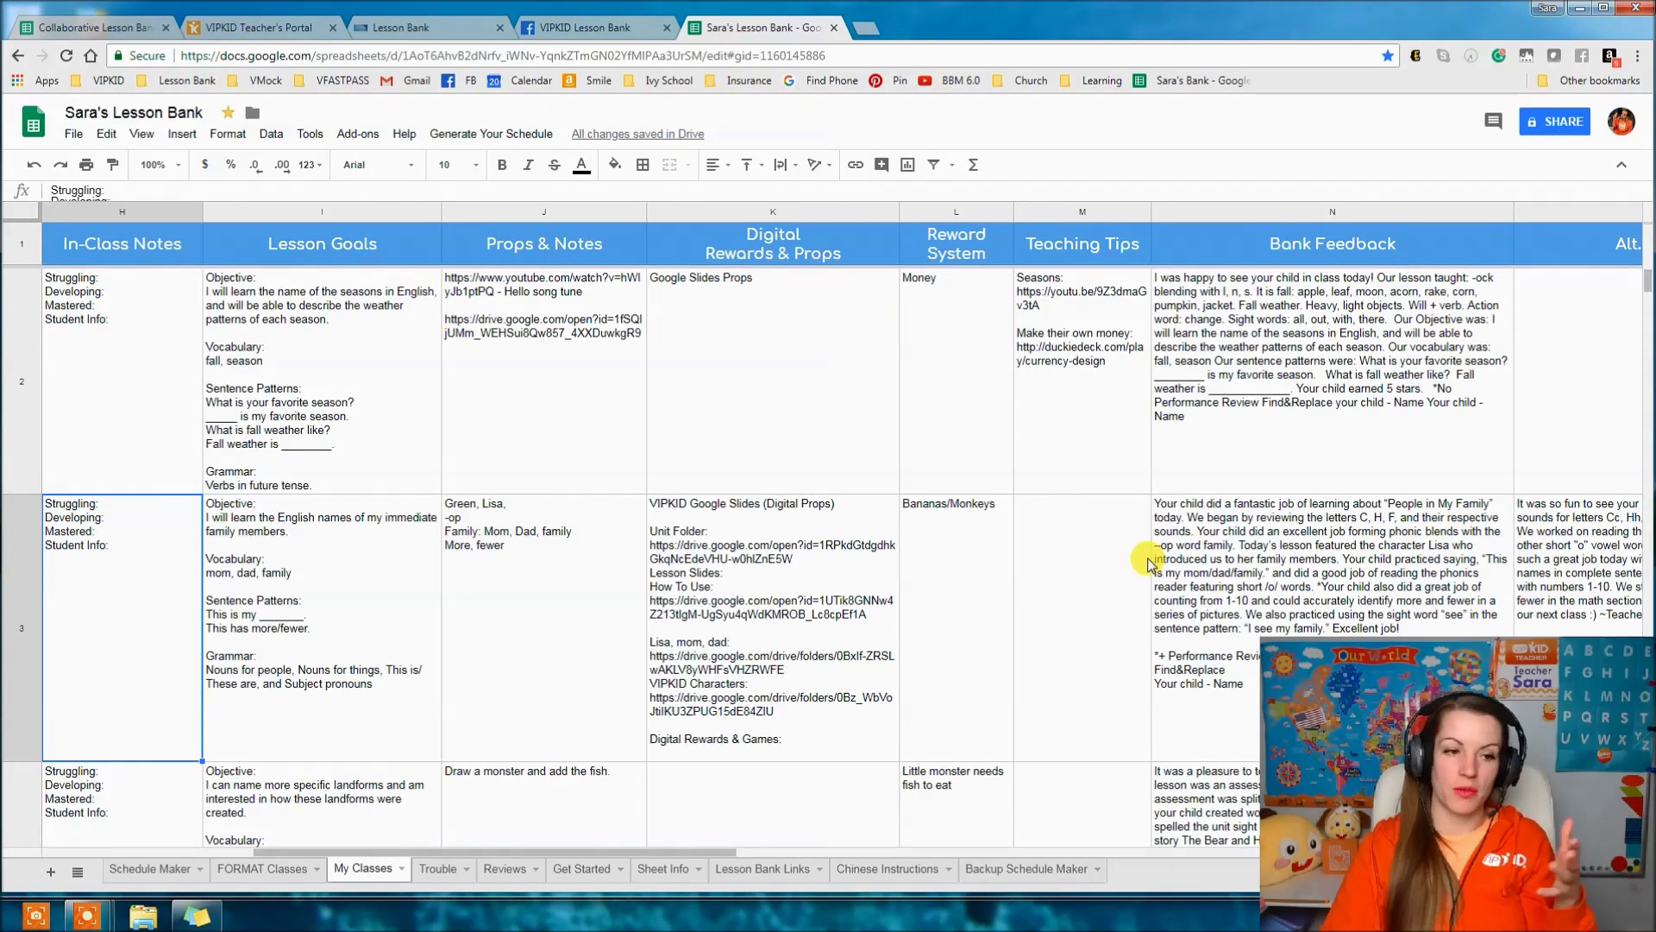
key(Left)
key(Left)
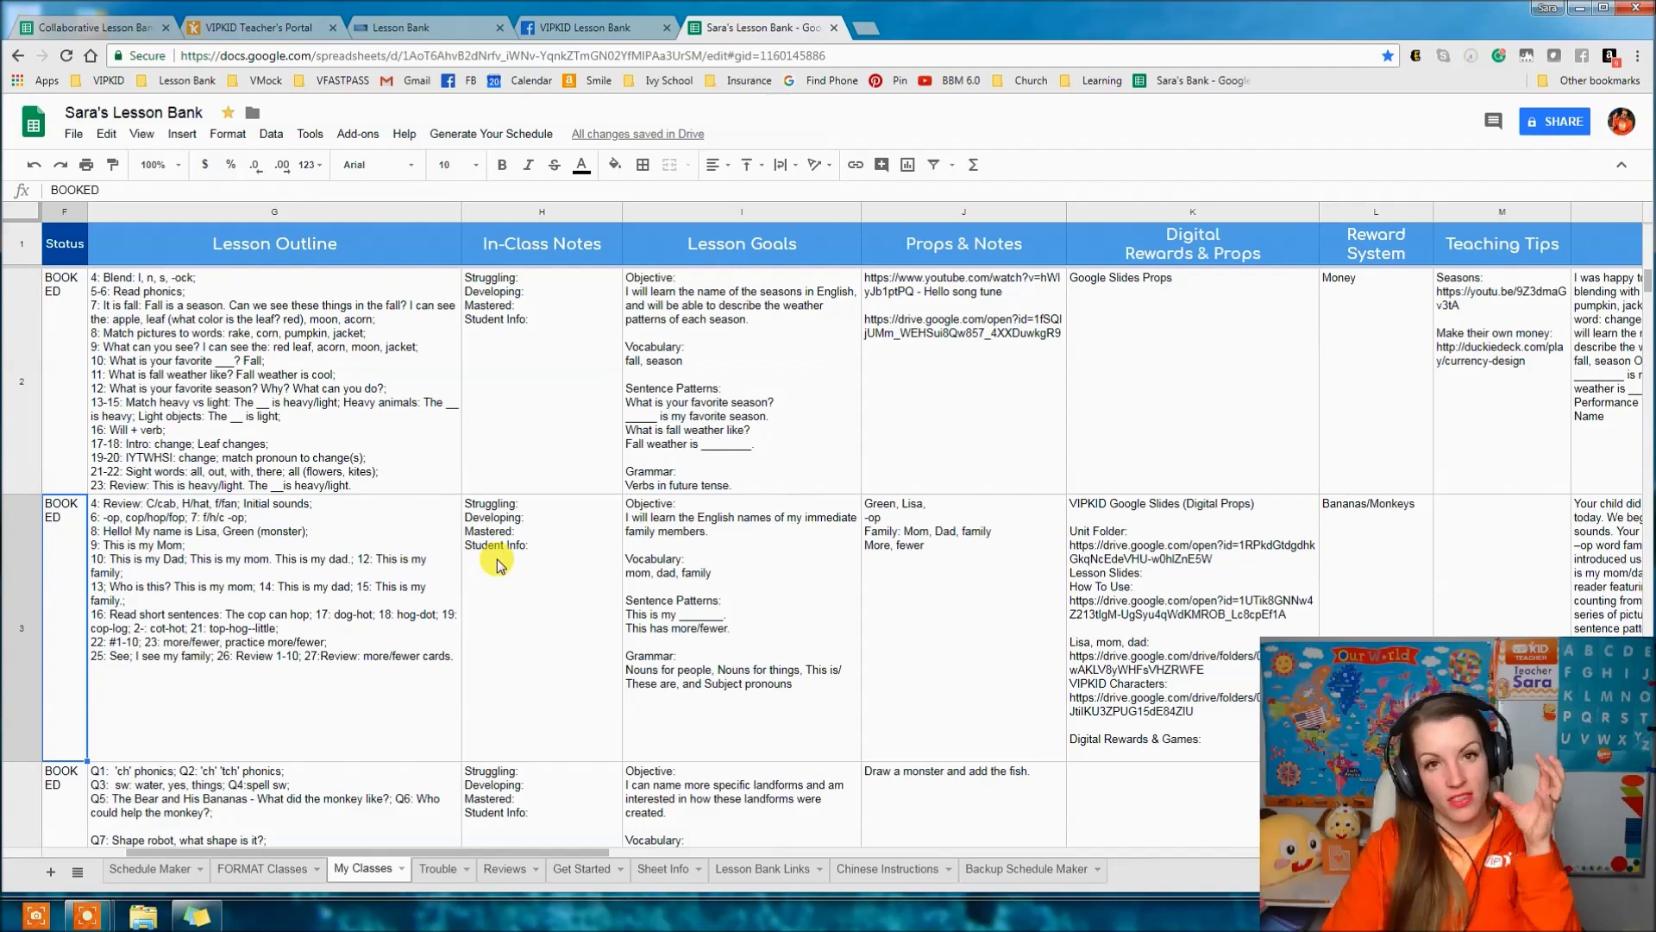
key(Right)
key(Right)
key(Right)
key(Right)
key(Right)
key(Right)
key(Right)
key(Right)
key(Right)
key(Right)
key(Right)
key(Right)
key(Right)
key(Right)
key(Left)
key(Left)
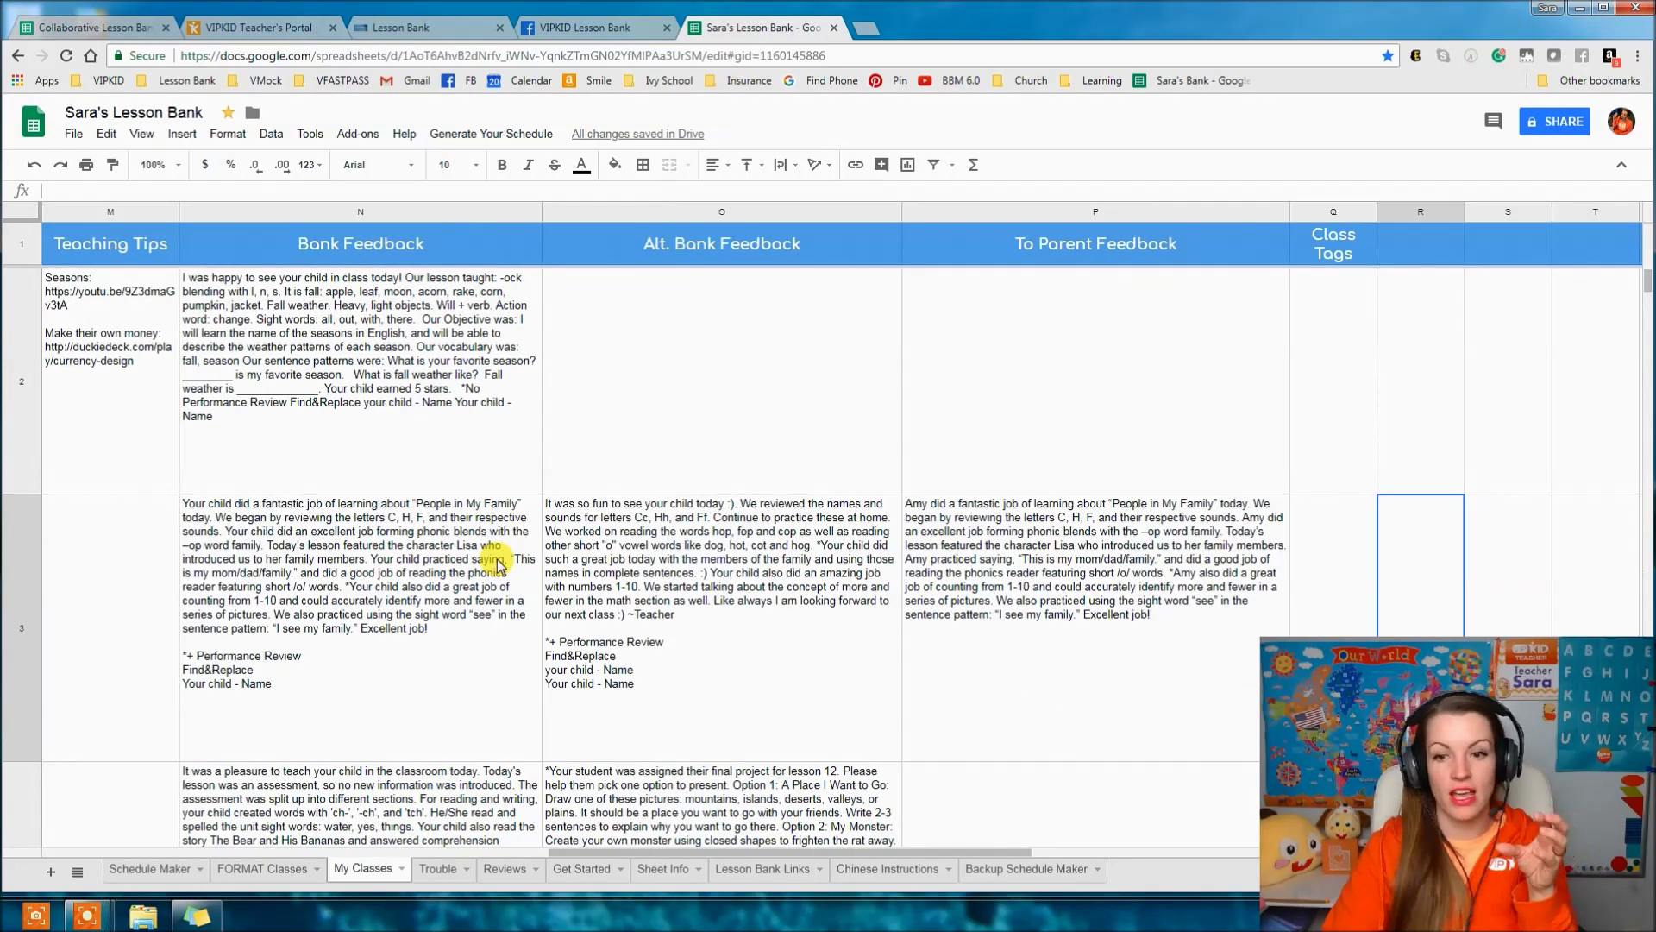
key(Left)
key(Left)
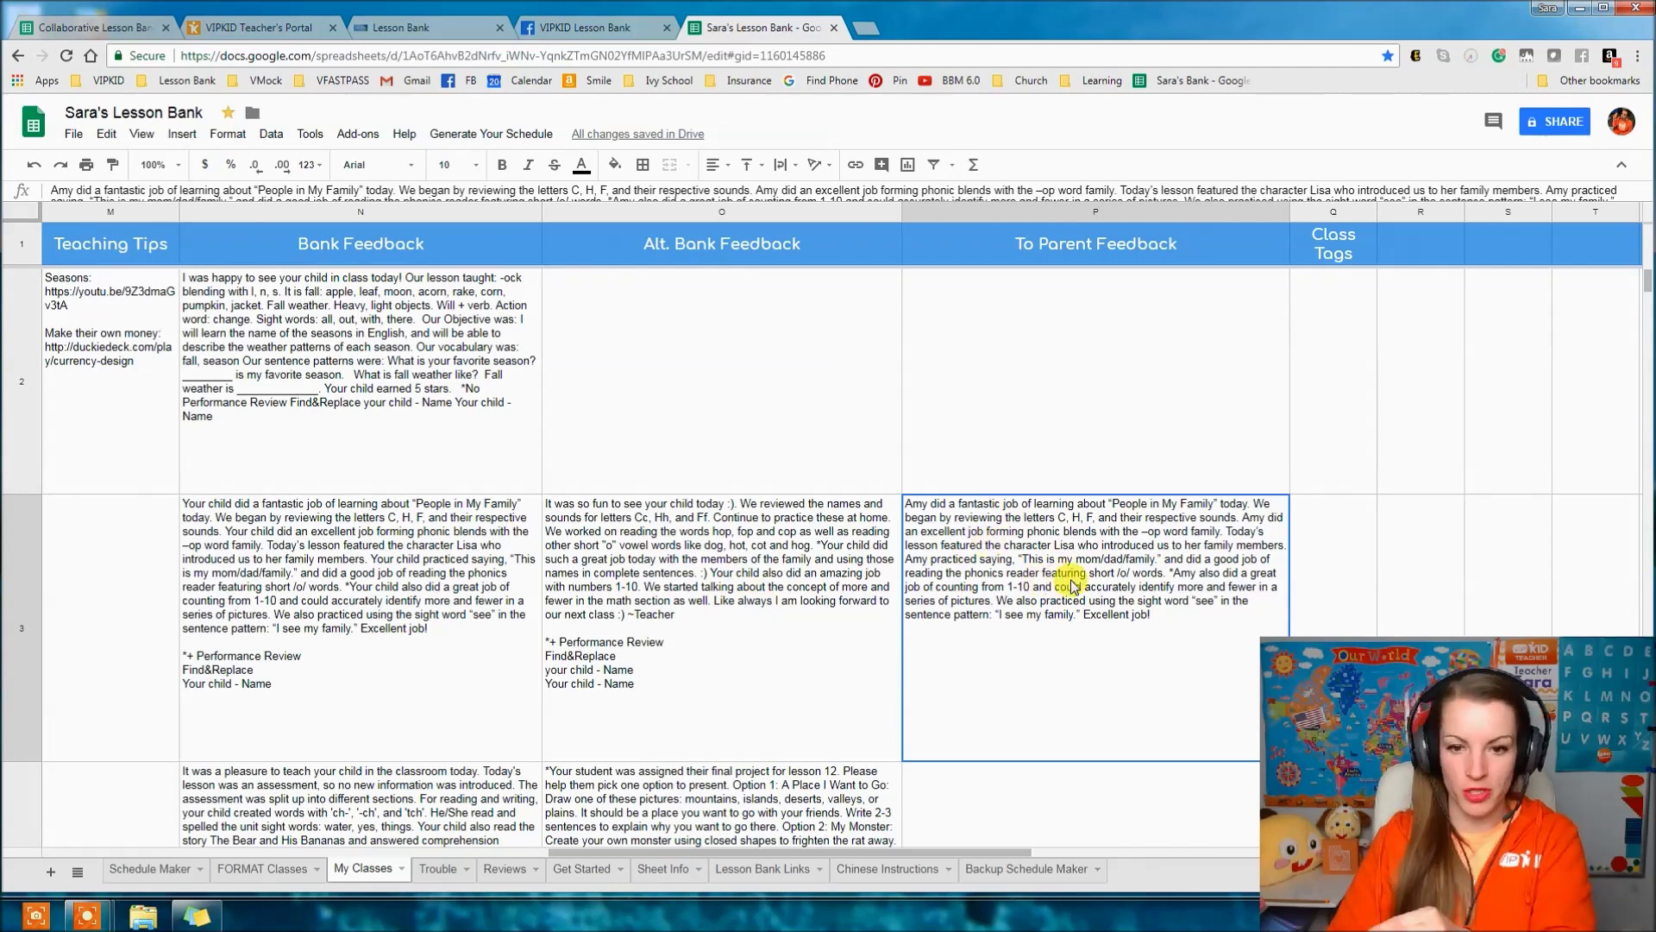
click(741, 569)
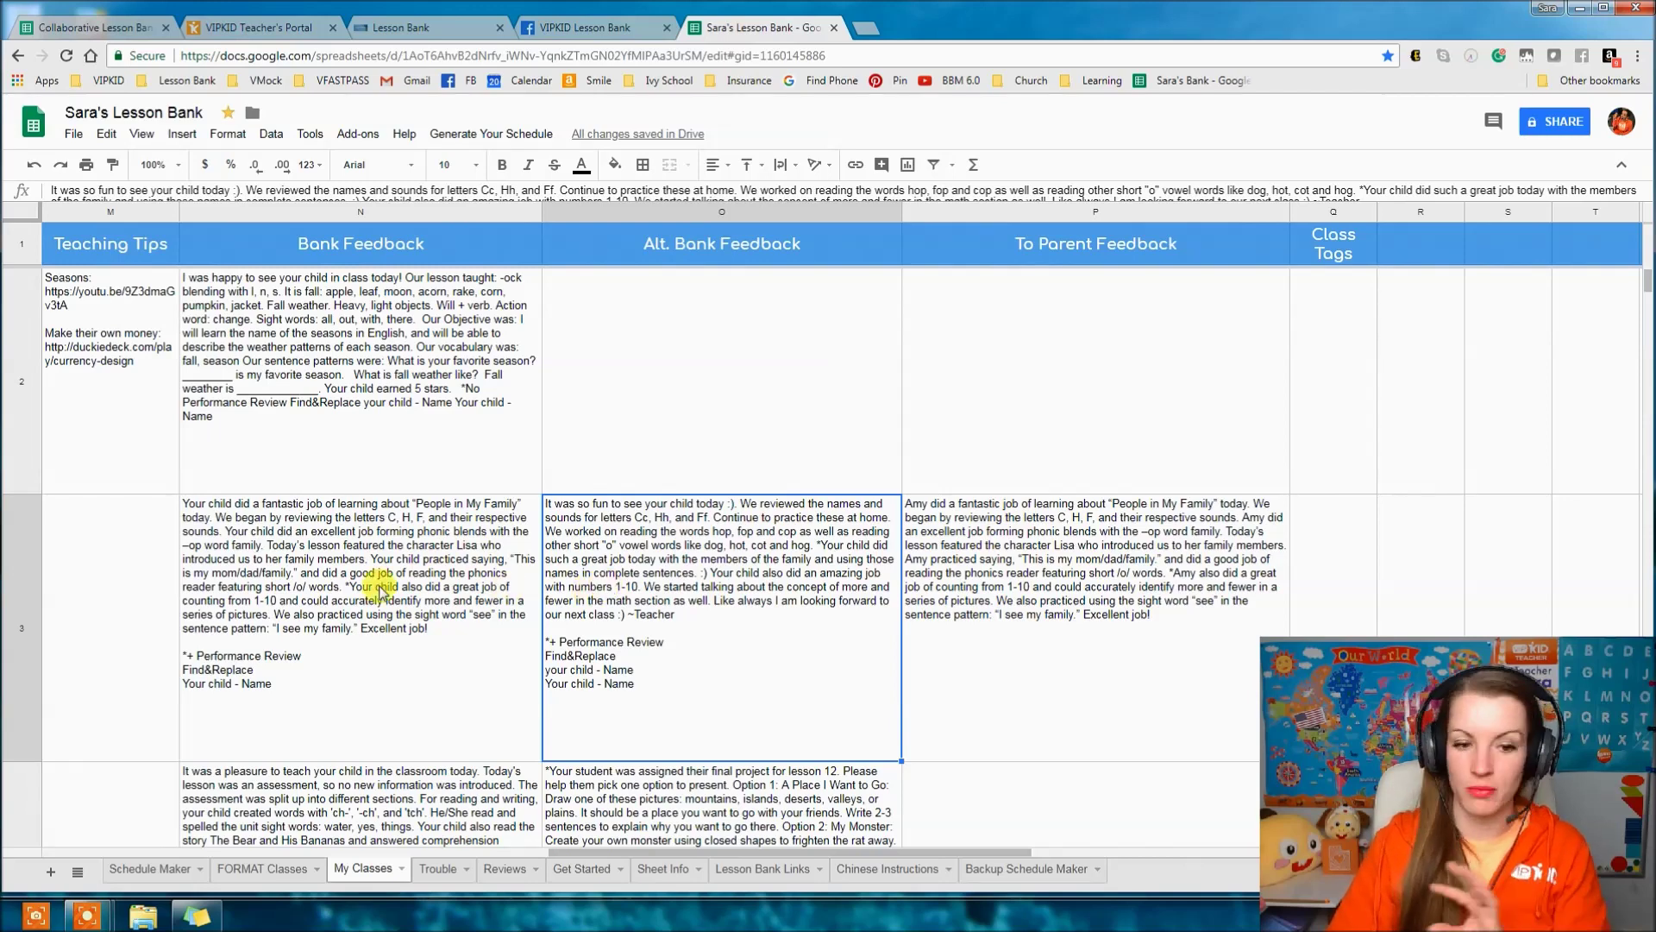
- Switch back to the Collaborative Lesson Bank and inspect the Class Tags and To Parent Feedback cells of row 435 in Master Lessons
click(226, 28)
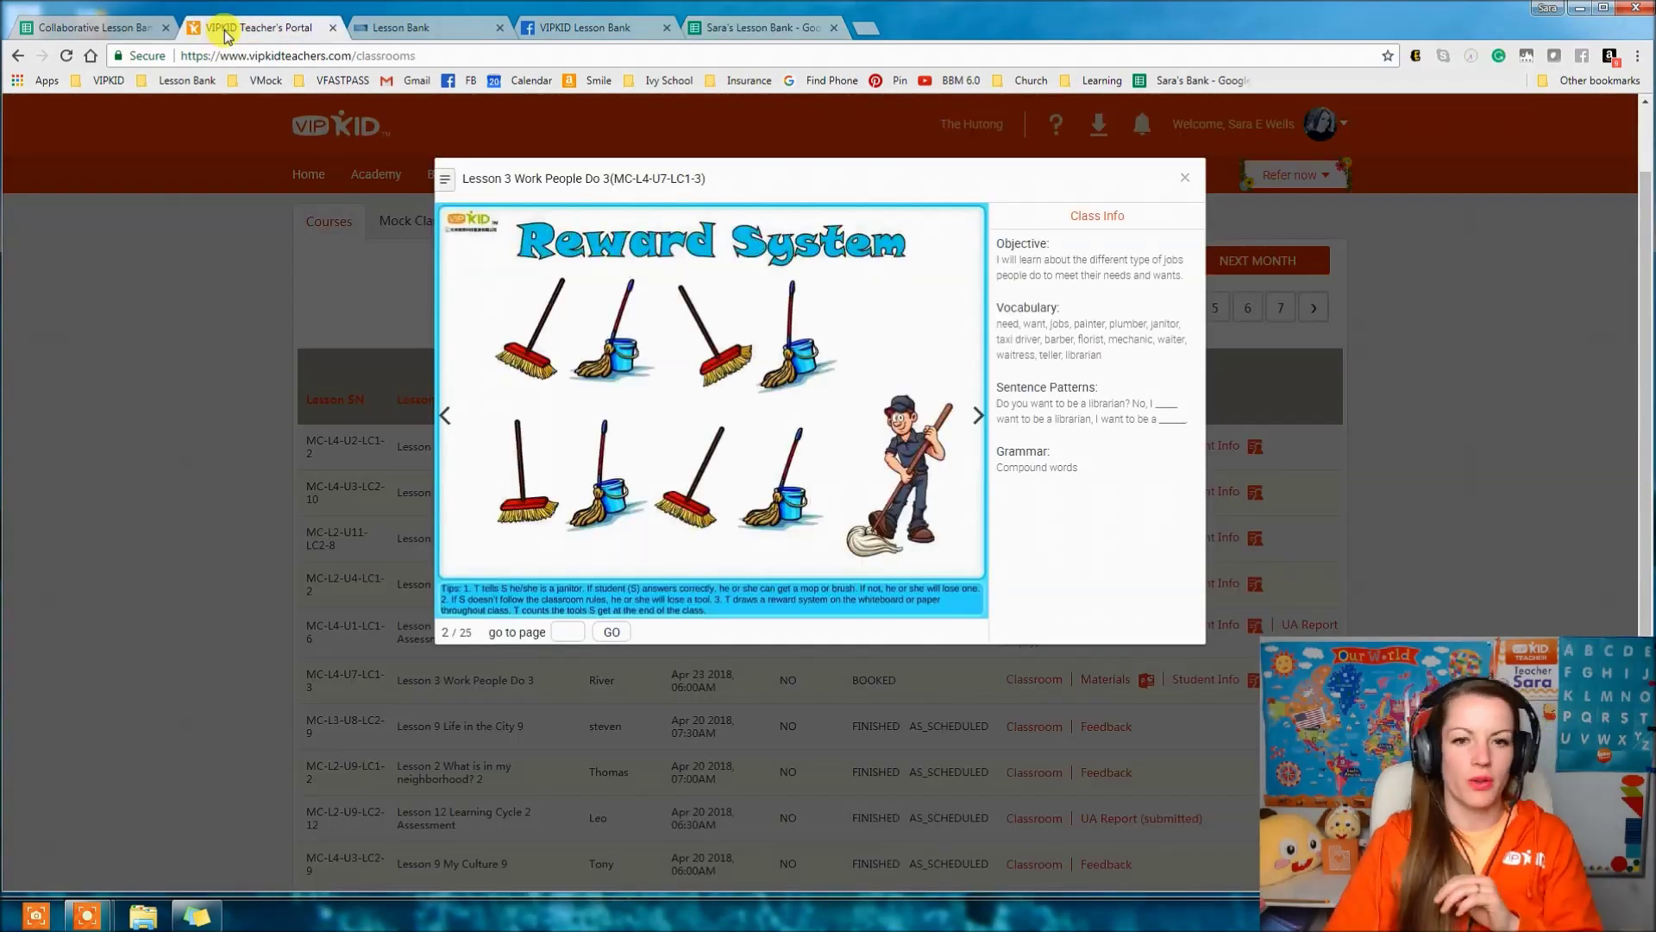
click(114, 27)
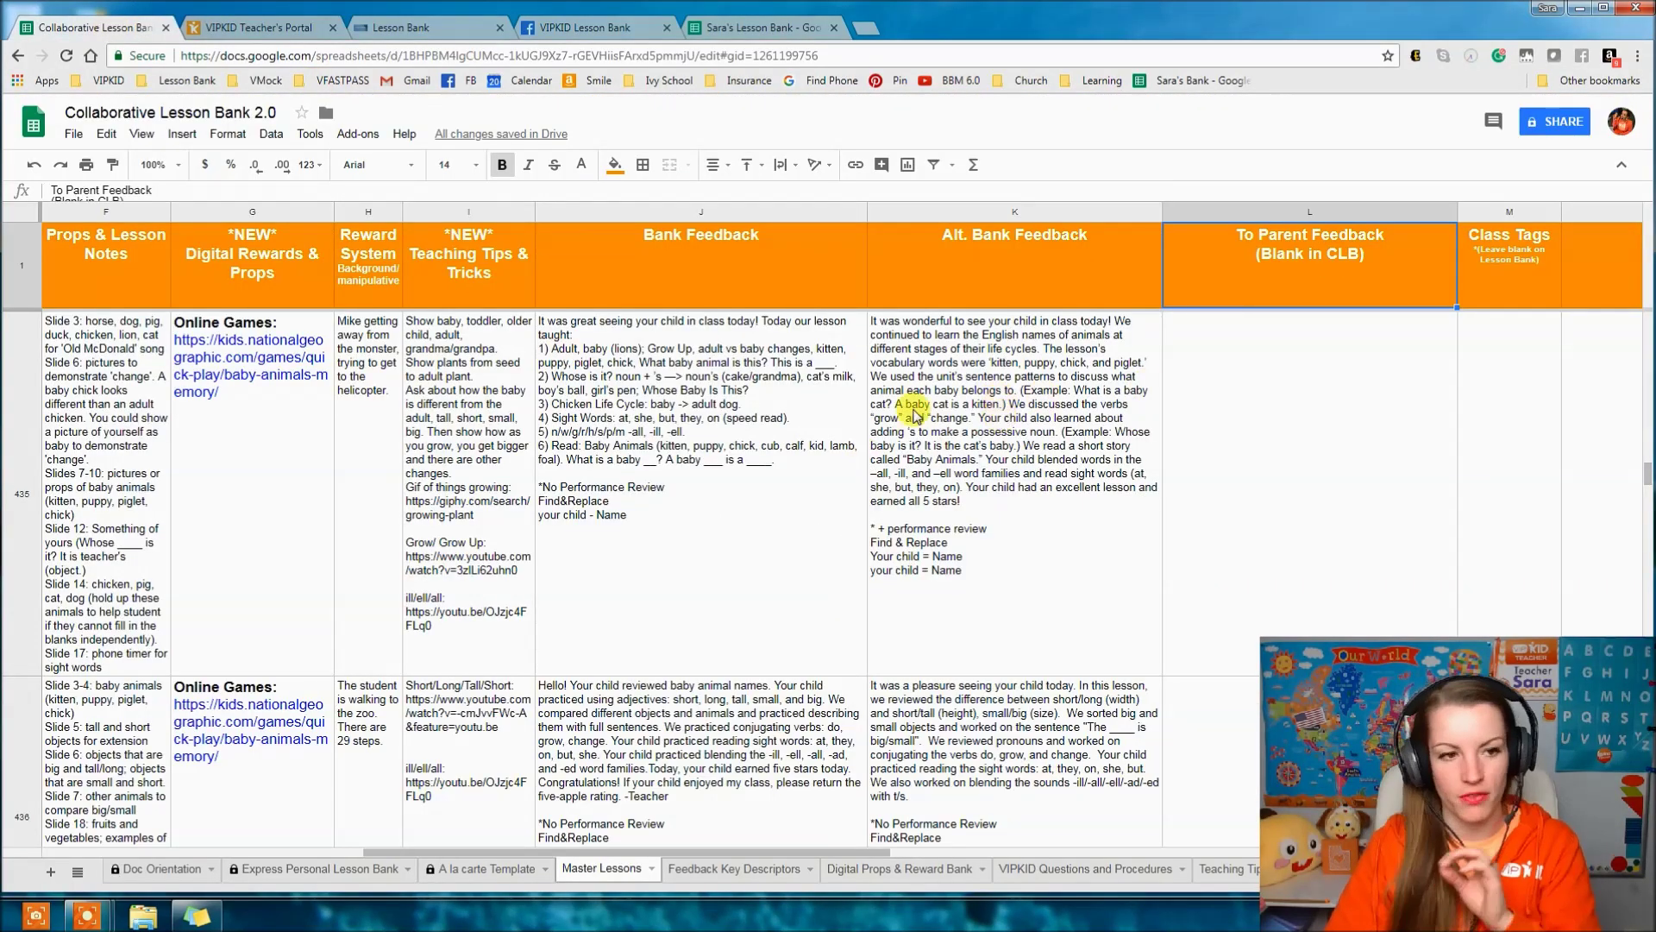
click(1487, 366)
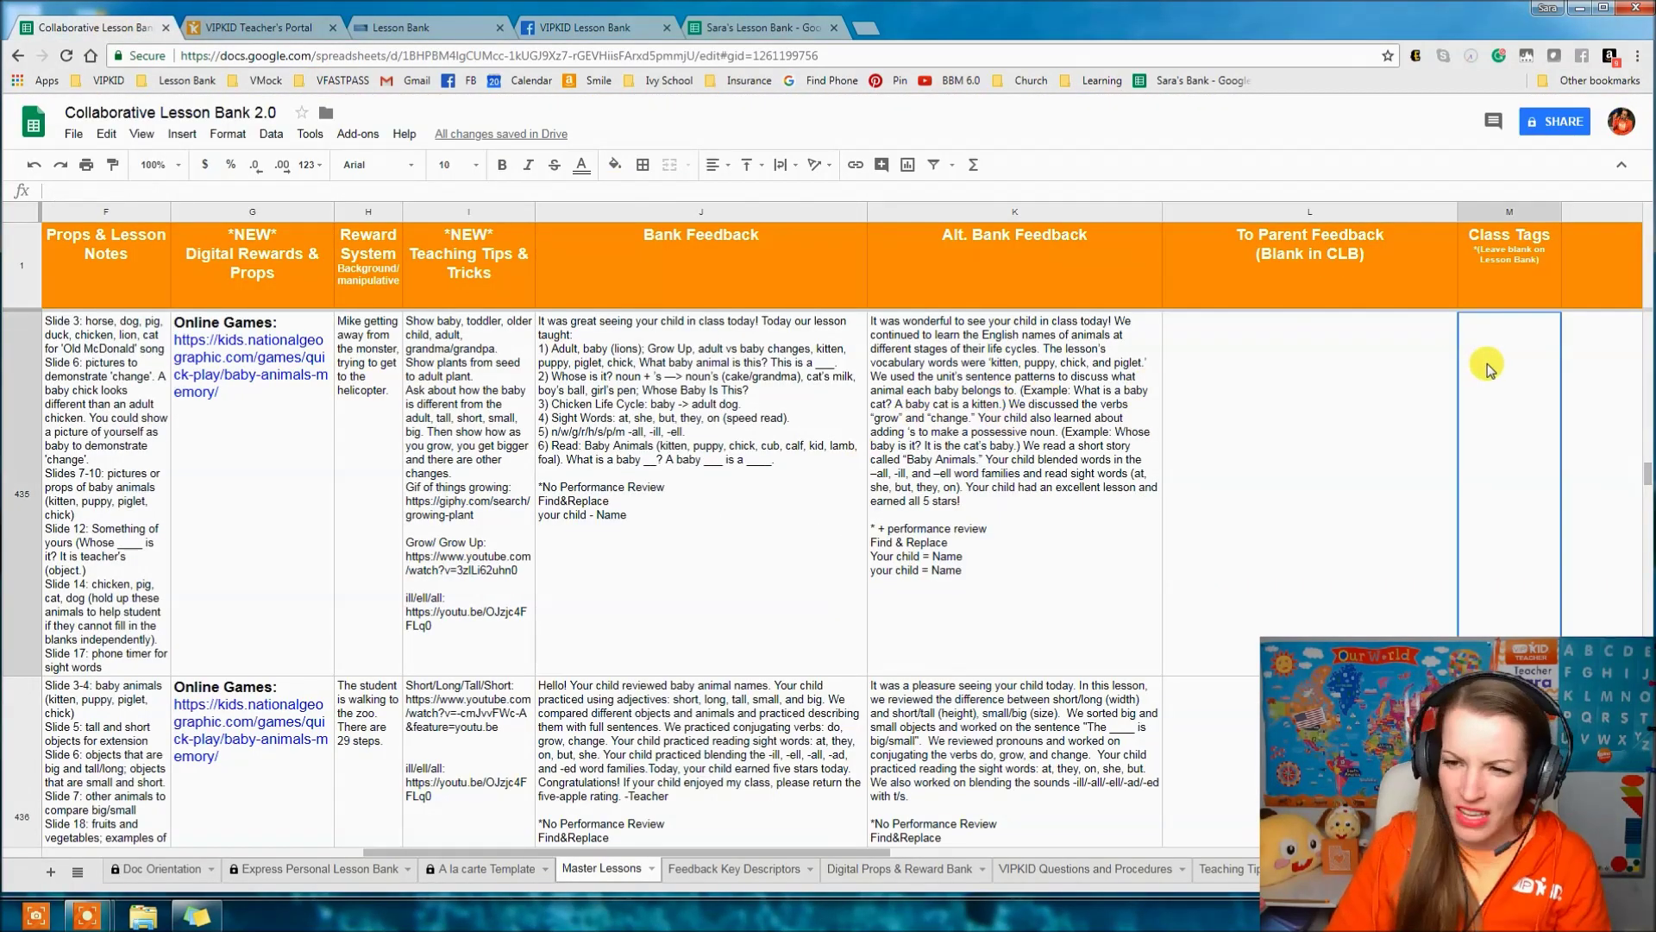
scroll(1487, 367, right, 3)
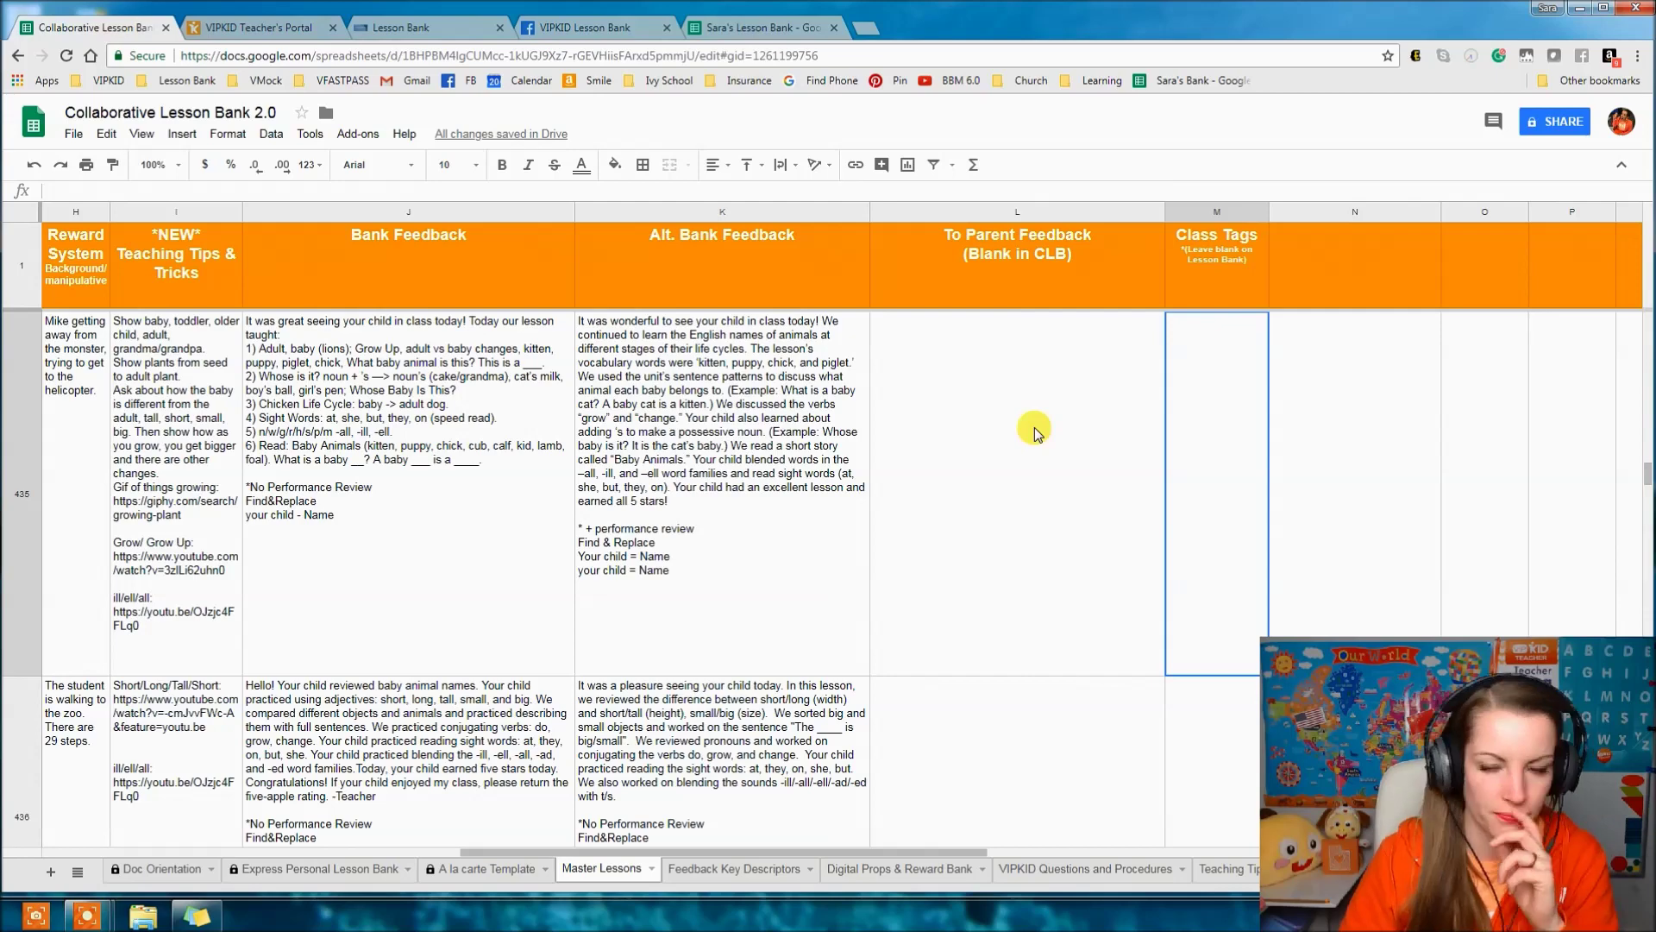
click(957, 414)
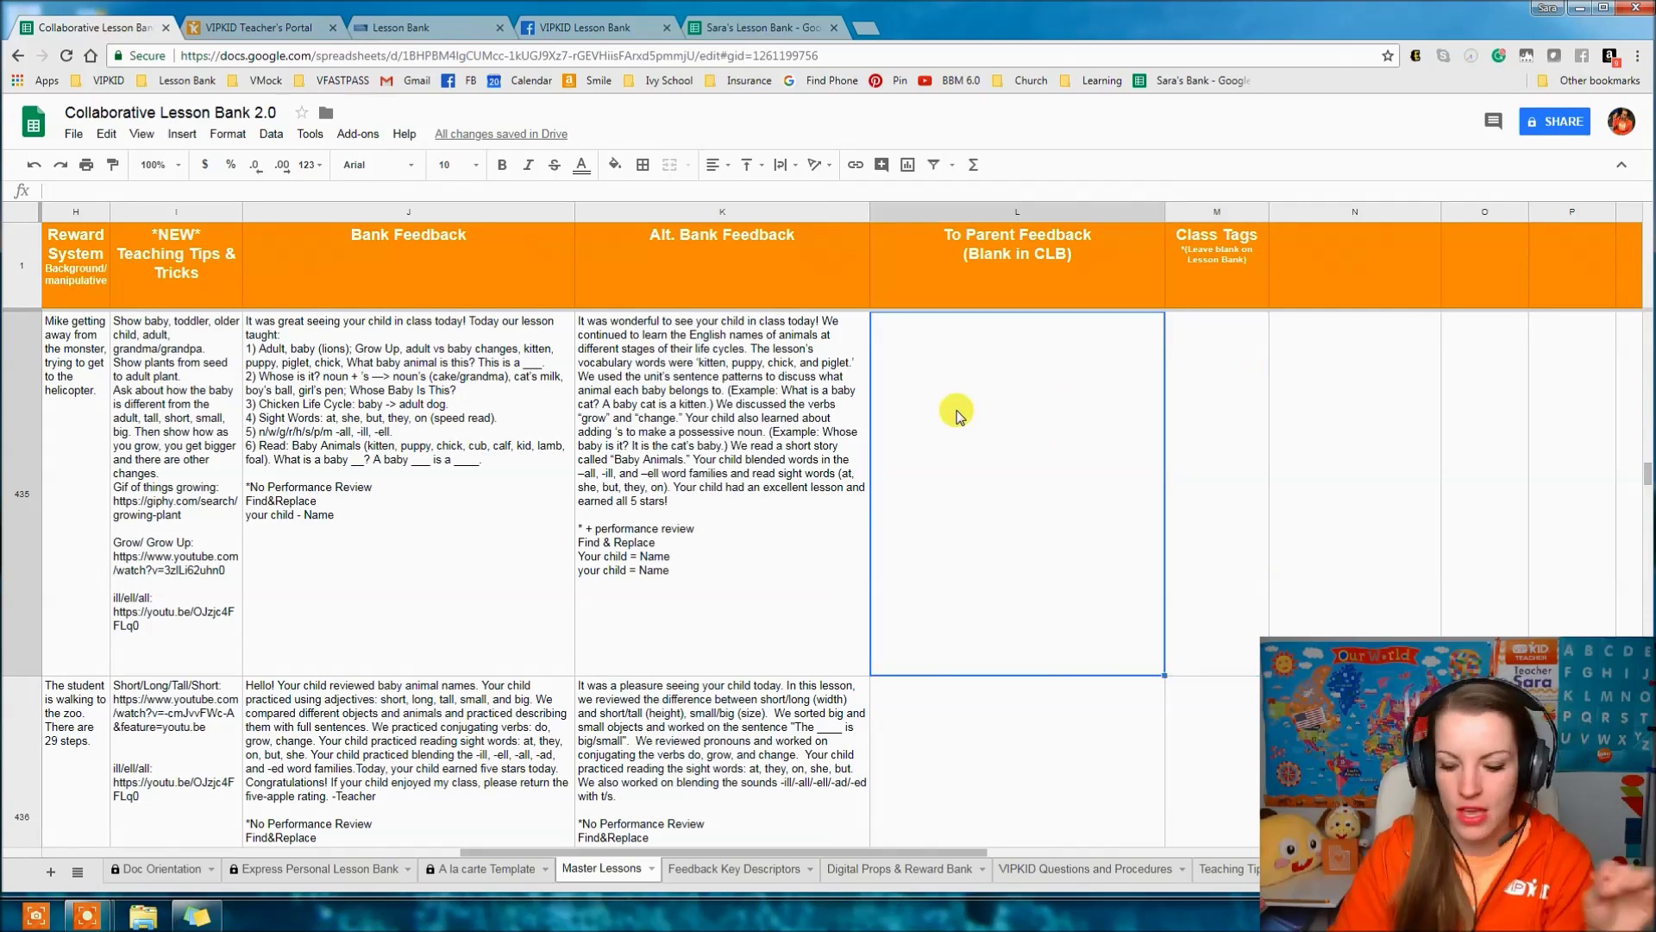
- Go back along row 435 of Master Lessons to its Digital Rewards & Props cell
key(Left)
key(Left)
key(Left)
key(Left)
key(Left)
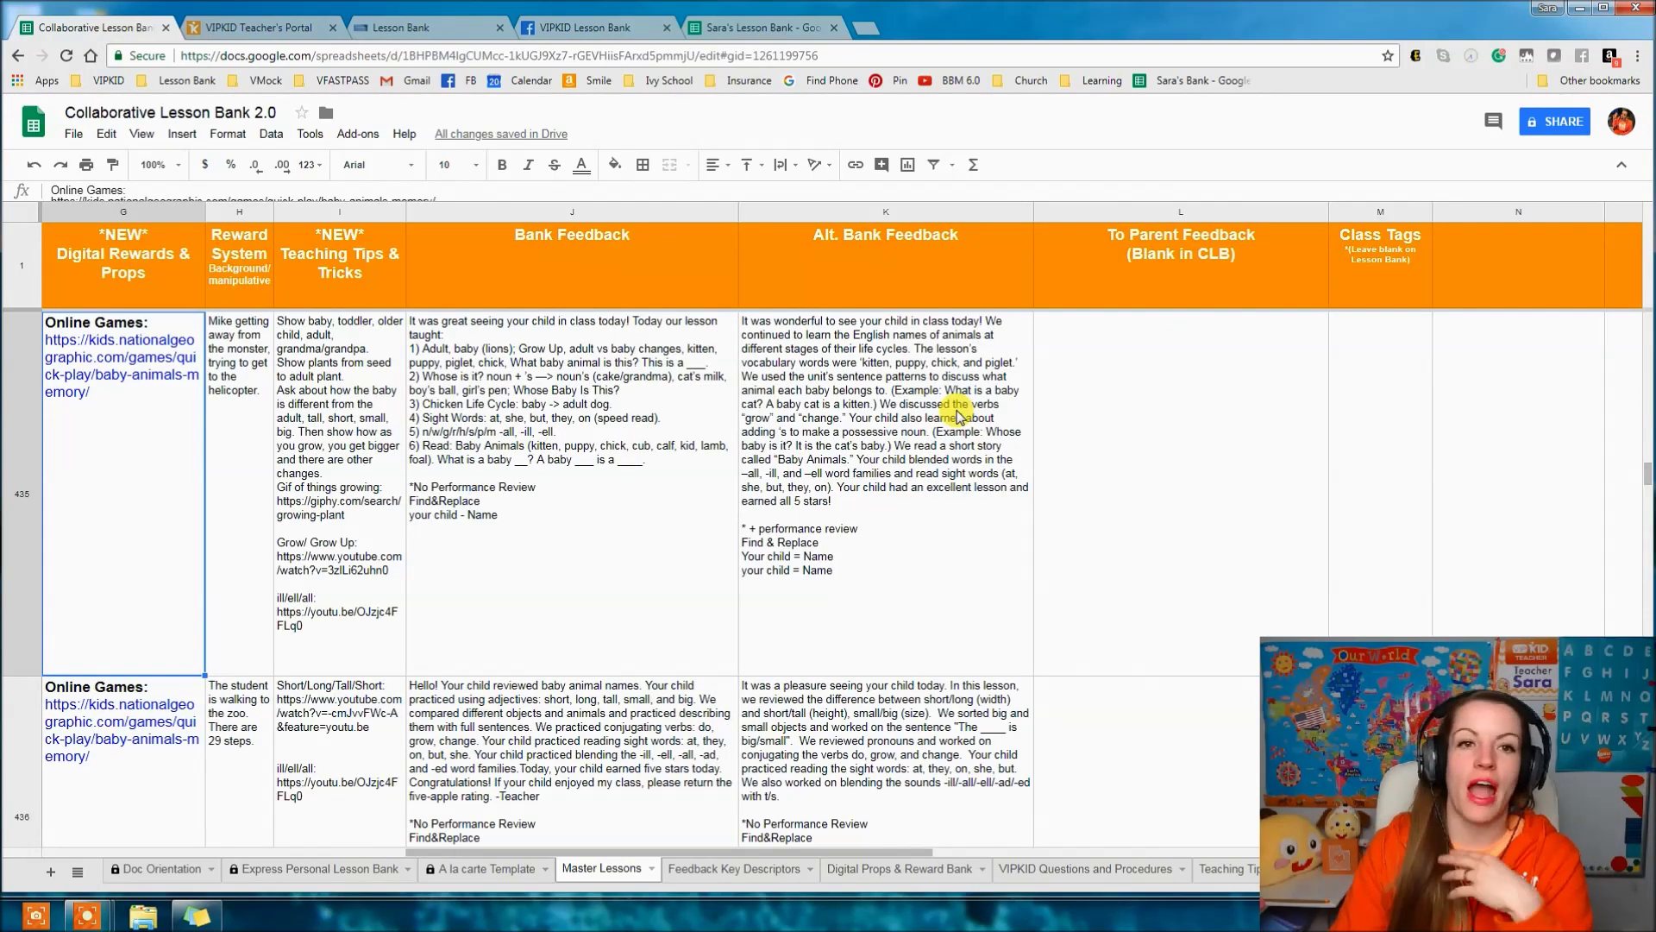
- Switch to the personal lesson bank and return to the Lesson SN cell of the first lesson in My Classes
click(720, 27)
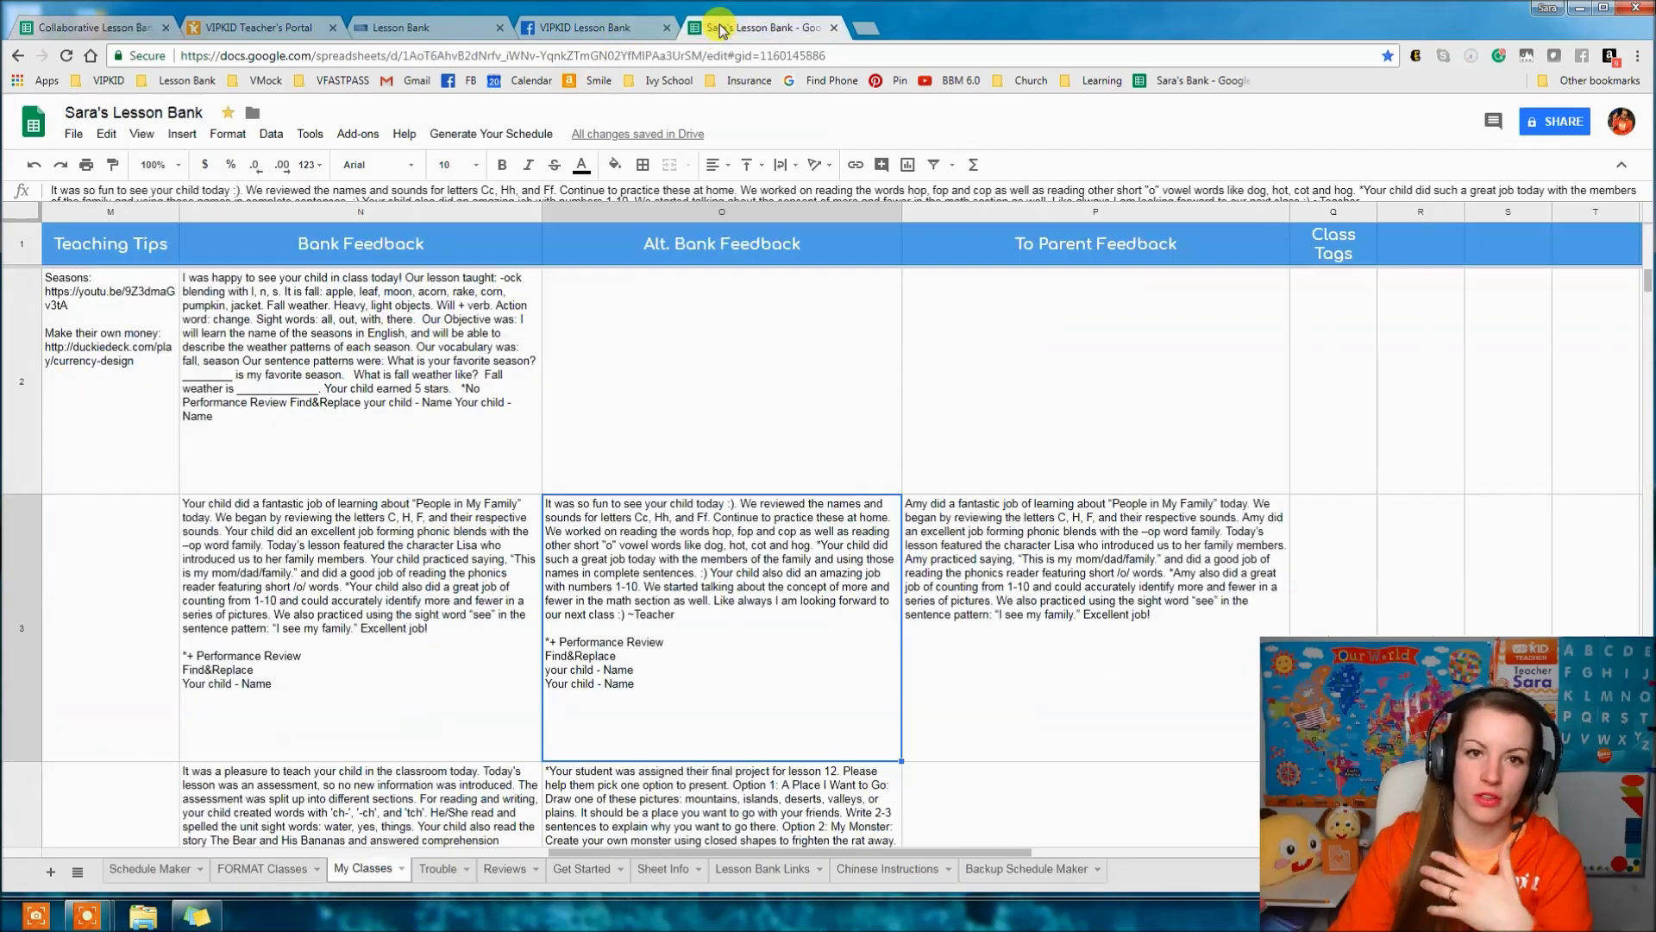
key(Left)
key(Left)
key(Left)
key(Left)
key(Left)
key(Left)
key(Left)
key(Left)
key(Left)
key(Left)
key(Left)
key(Left)
key(Left)
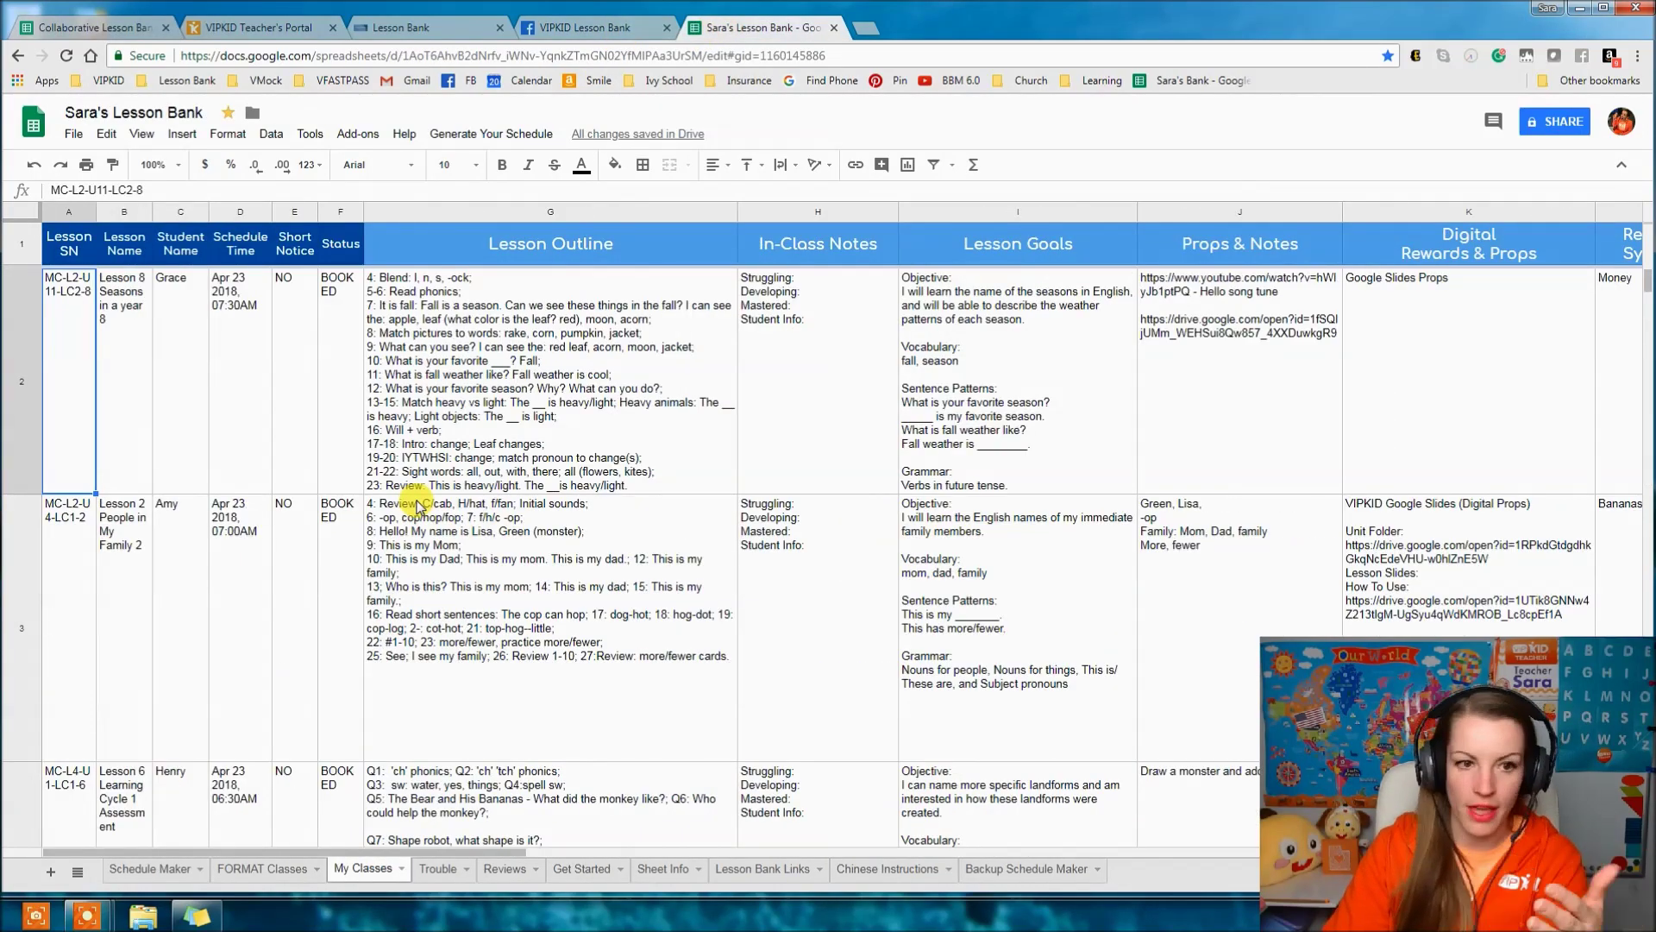
- Review the MC-L2-U11-LC2-8 row in My Classes, covering its Lesson Outline, Lesson Goals and Bank Feedback cells
click(470, 363)
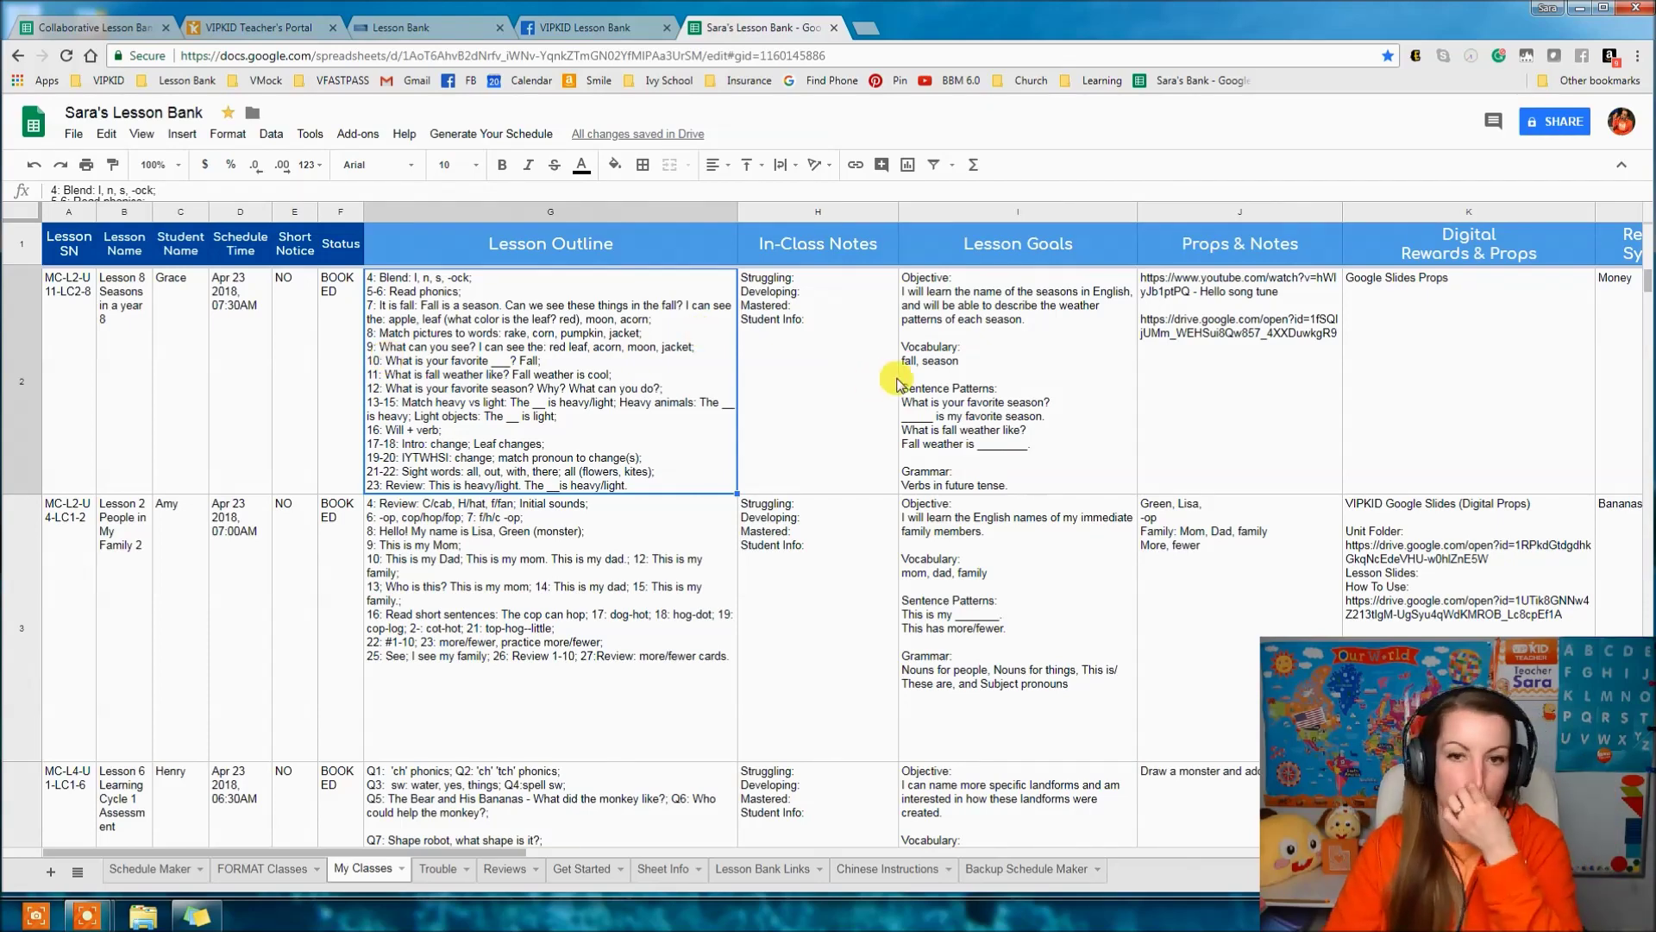
click(976, 416)
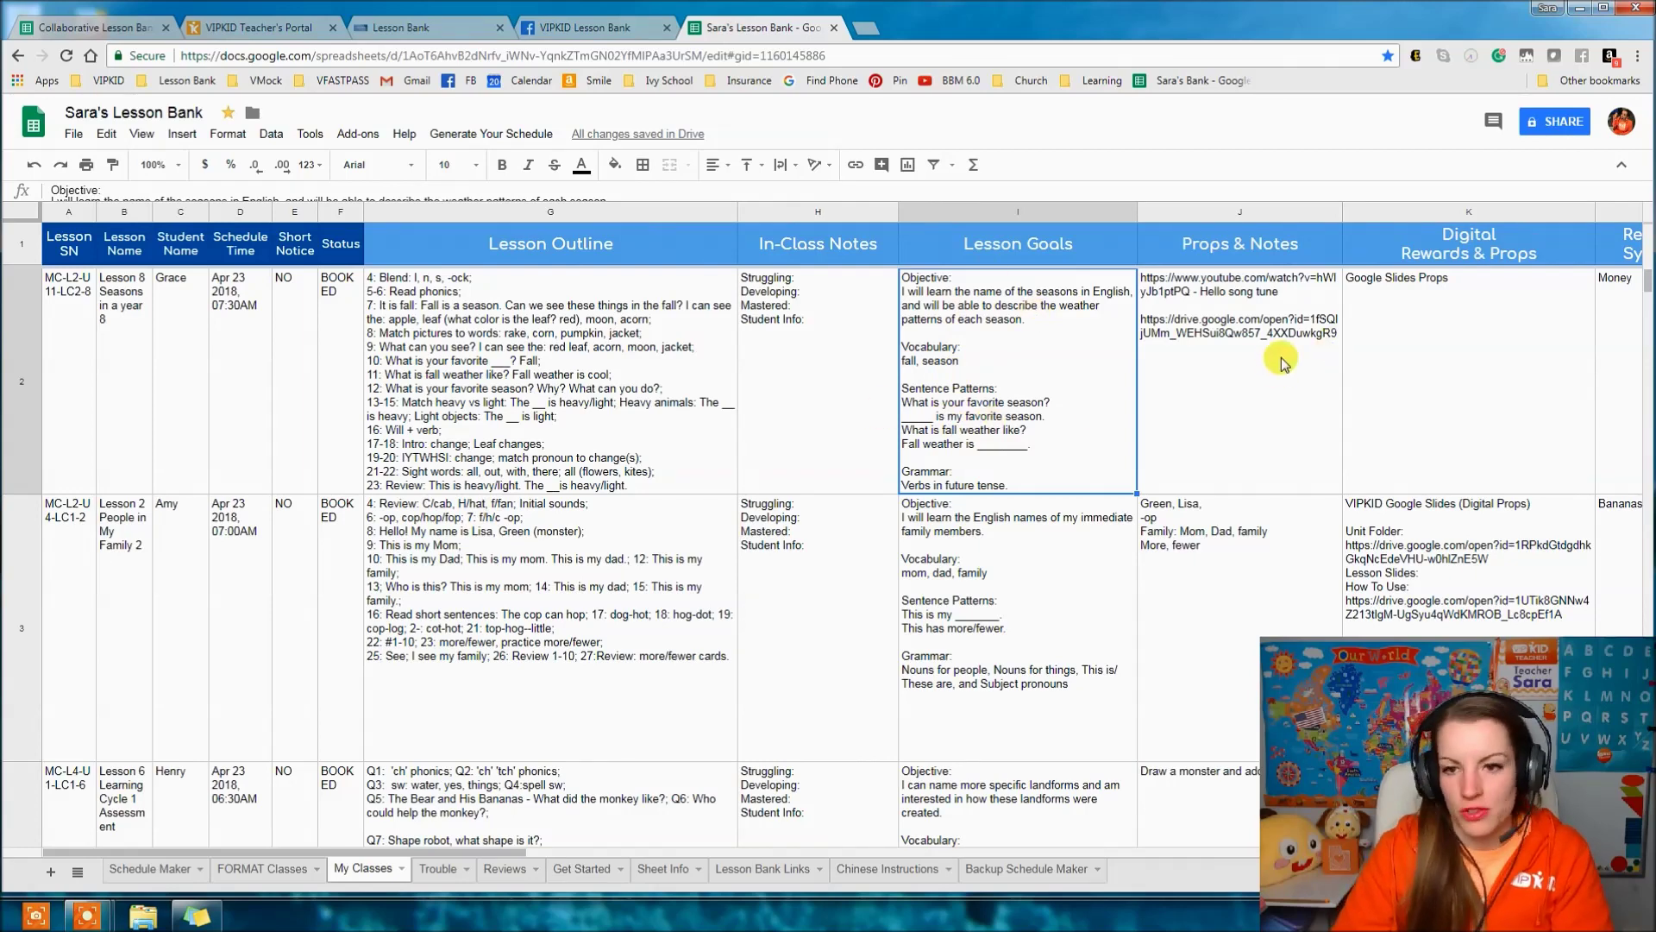
key(Right)
key(Right)
key(Right)
key(Right)
key(Right)
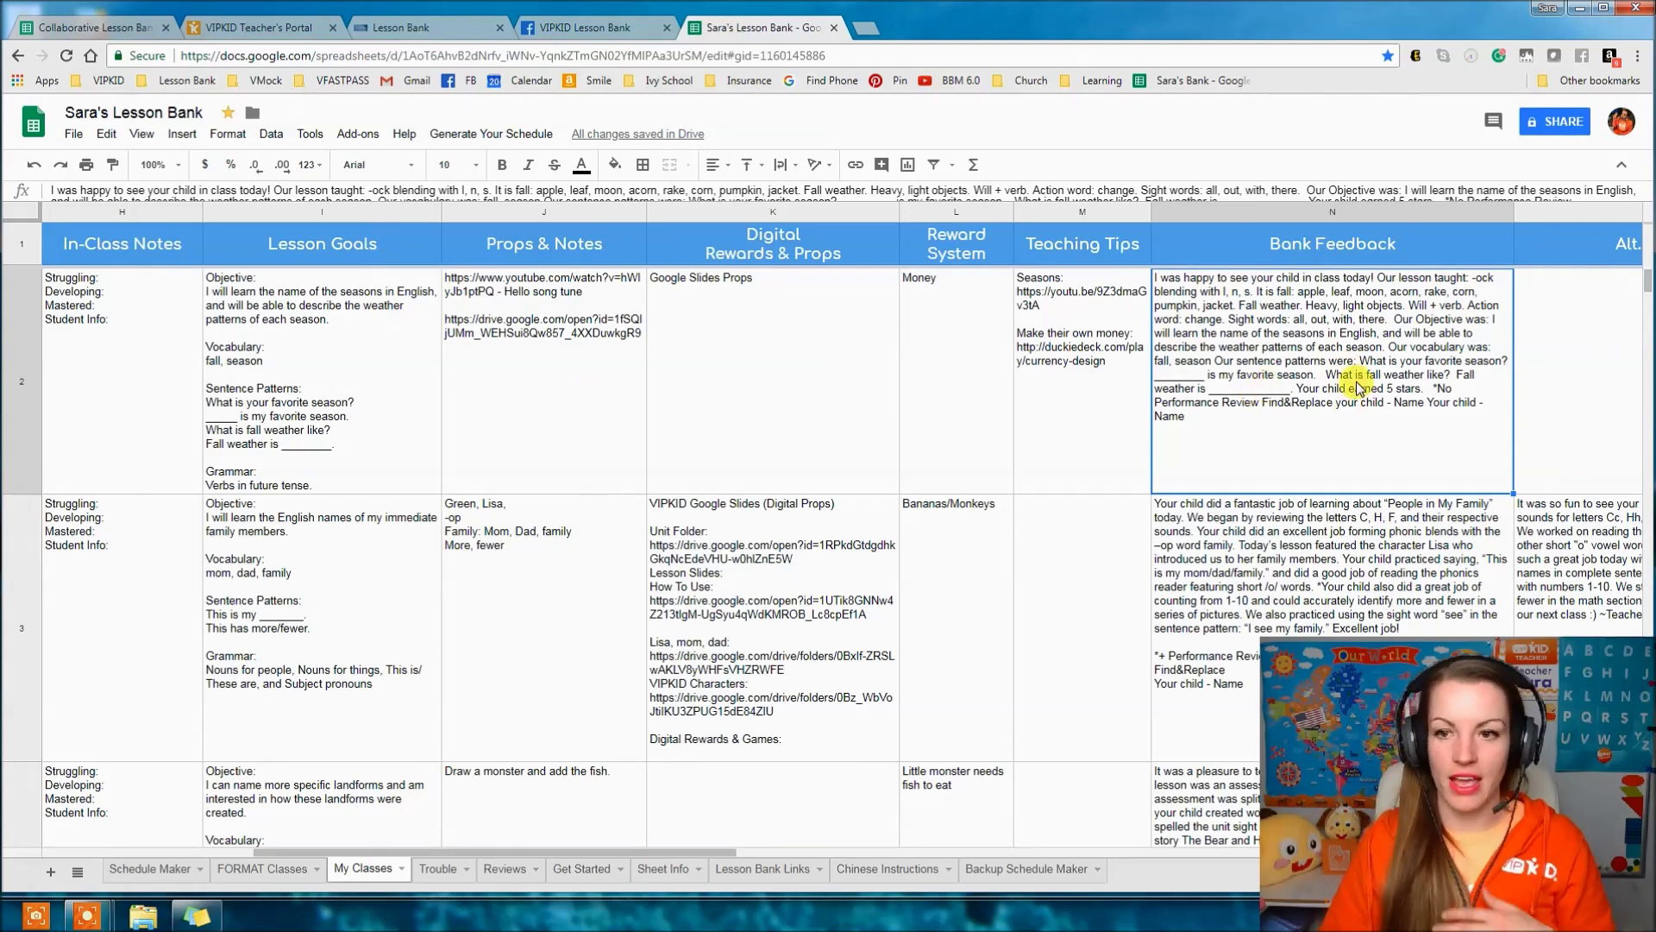
drag(540, 852, 314, 837)
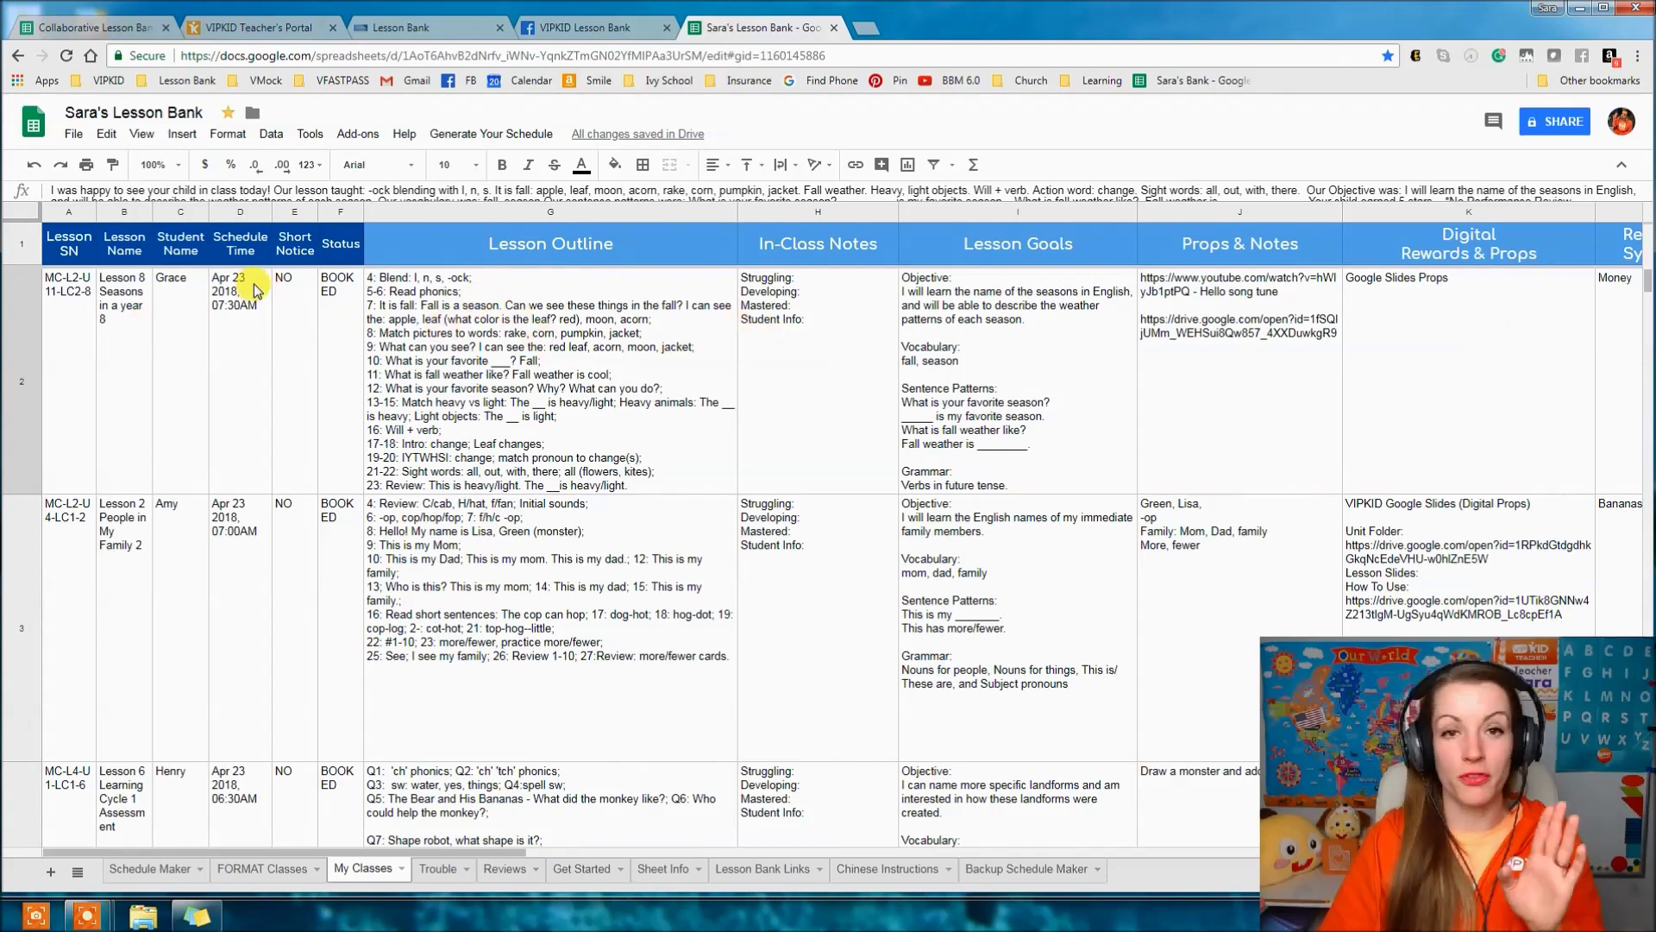
- Open the materials for Lesson 8 Seasons in a year 8 in the VIPKID Teacher's Portal and copy the Class Info text
click(84, 302)
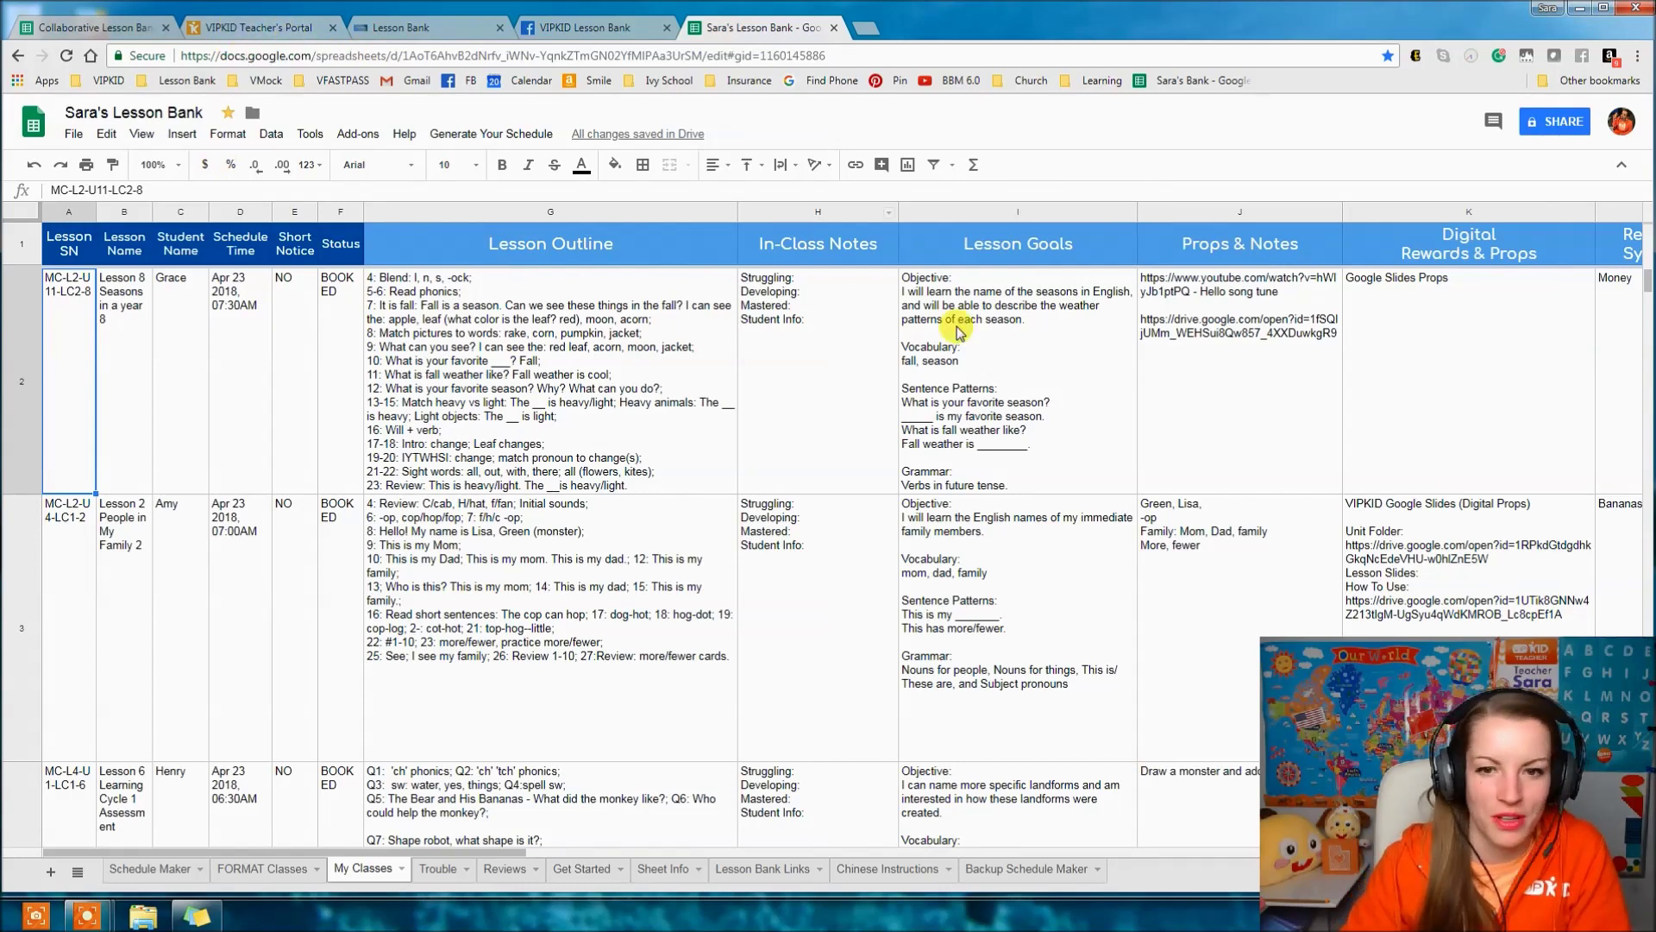
click(1030, 417)
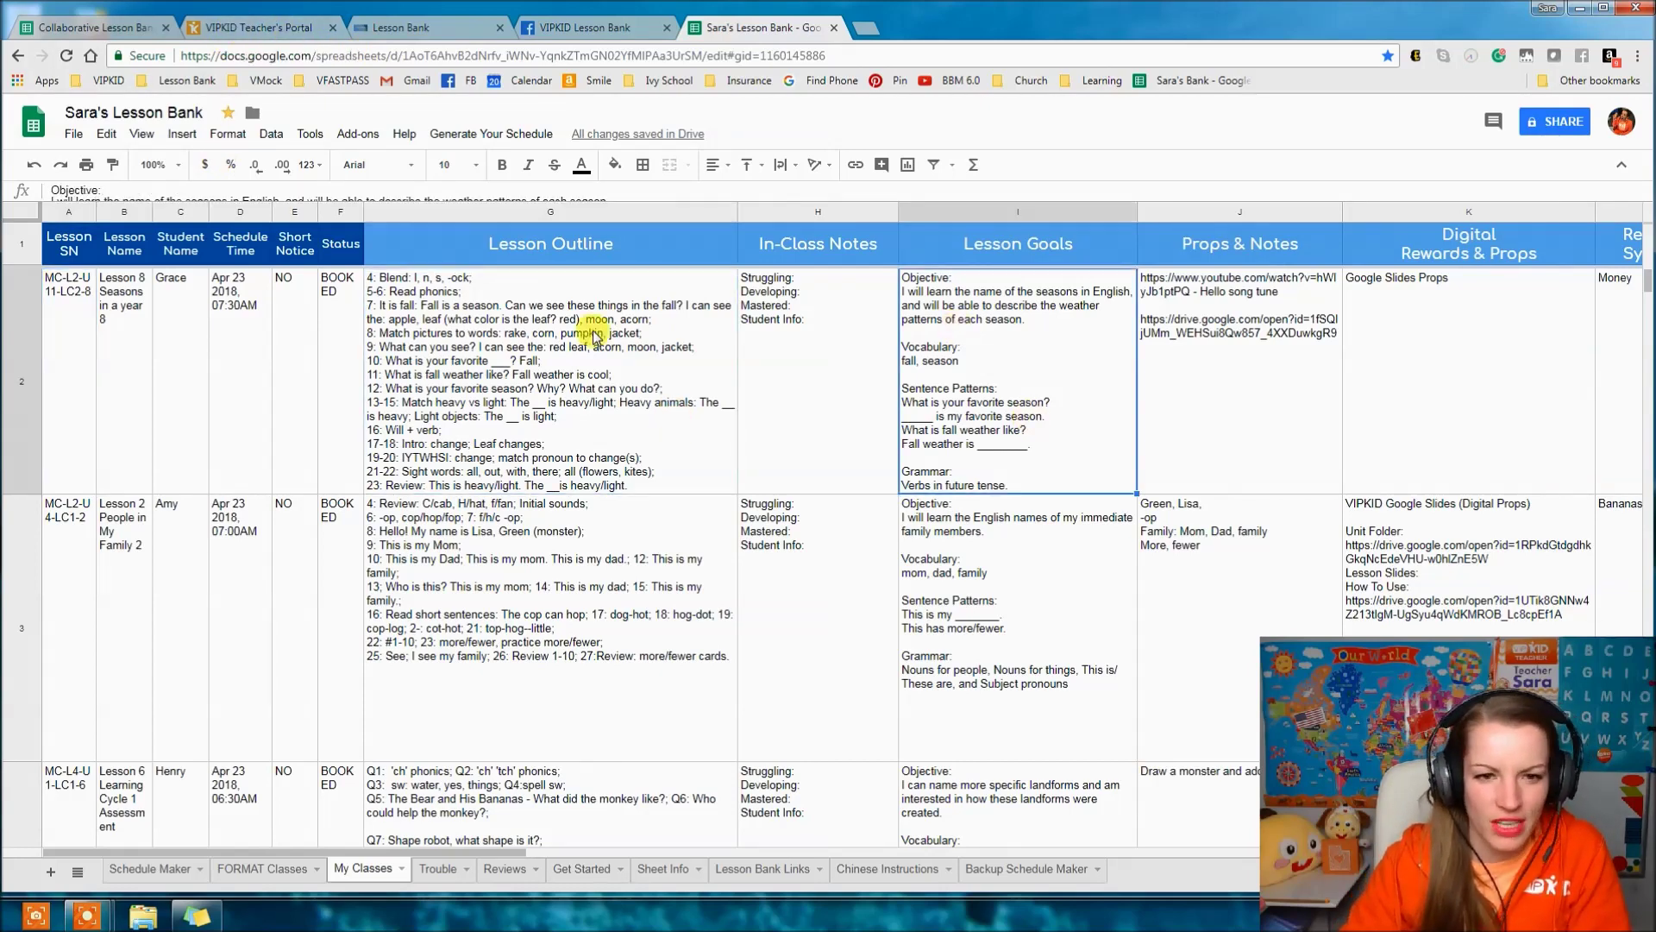
click(263, 30)
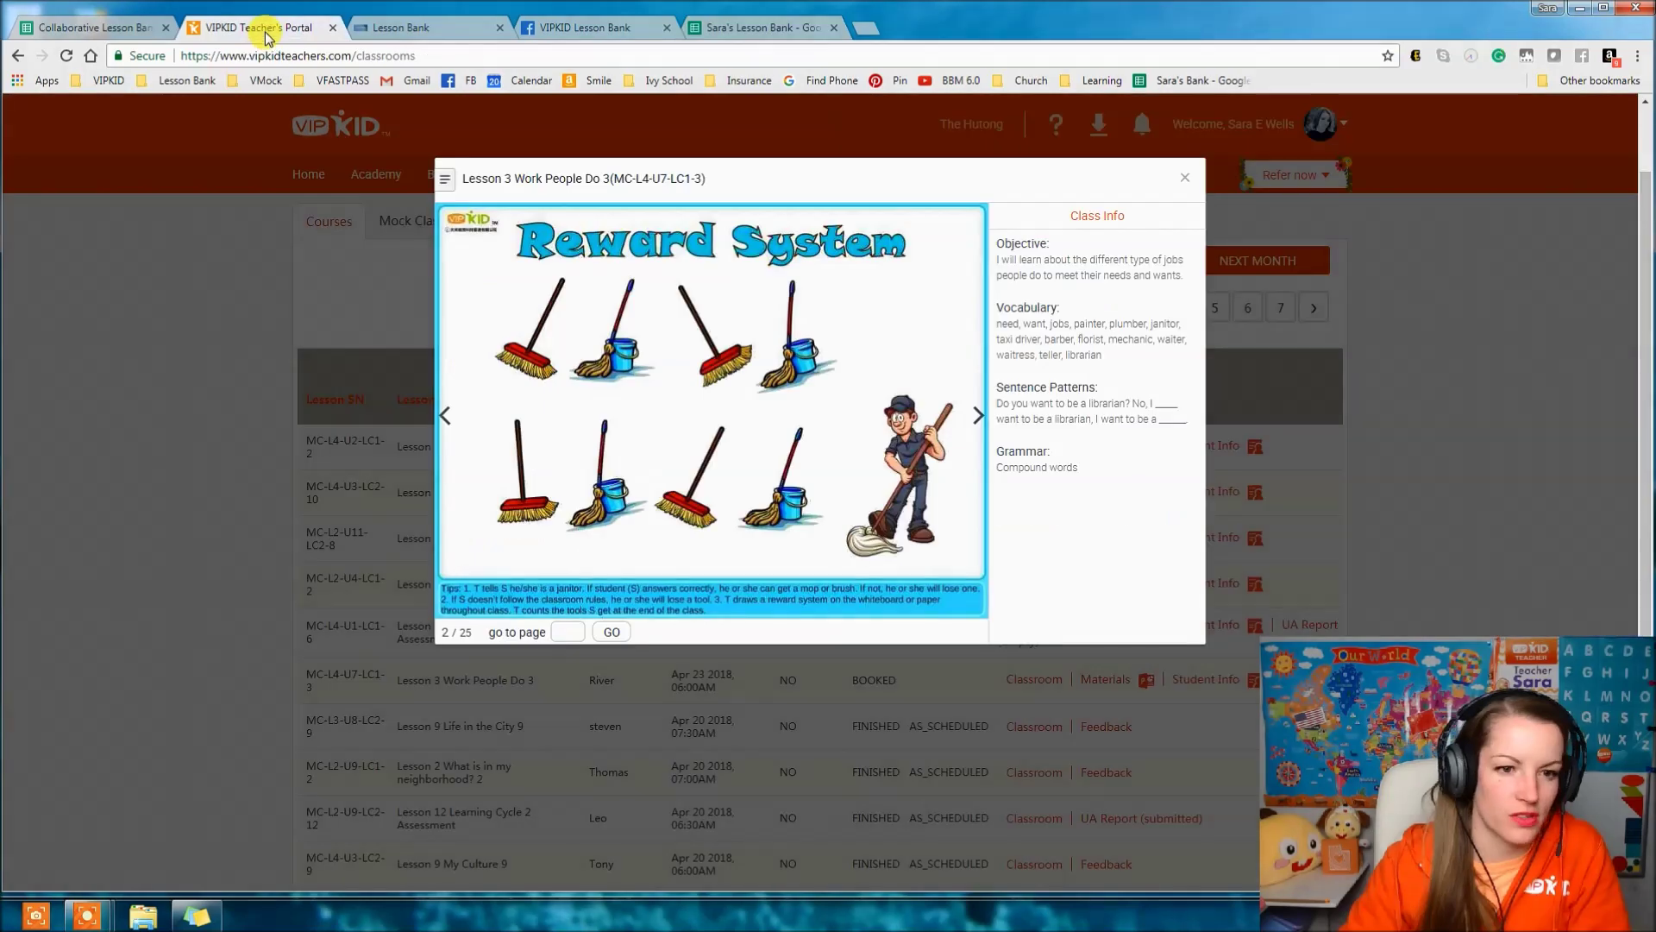
click(1183, 183)
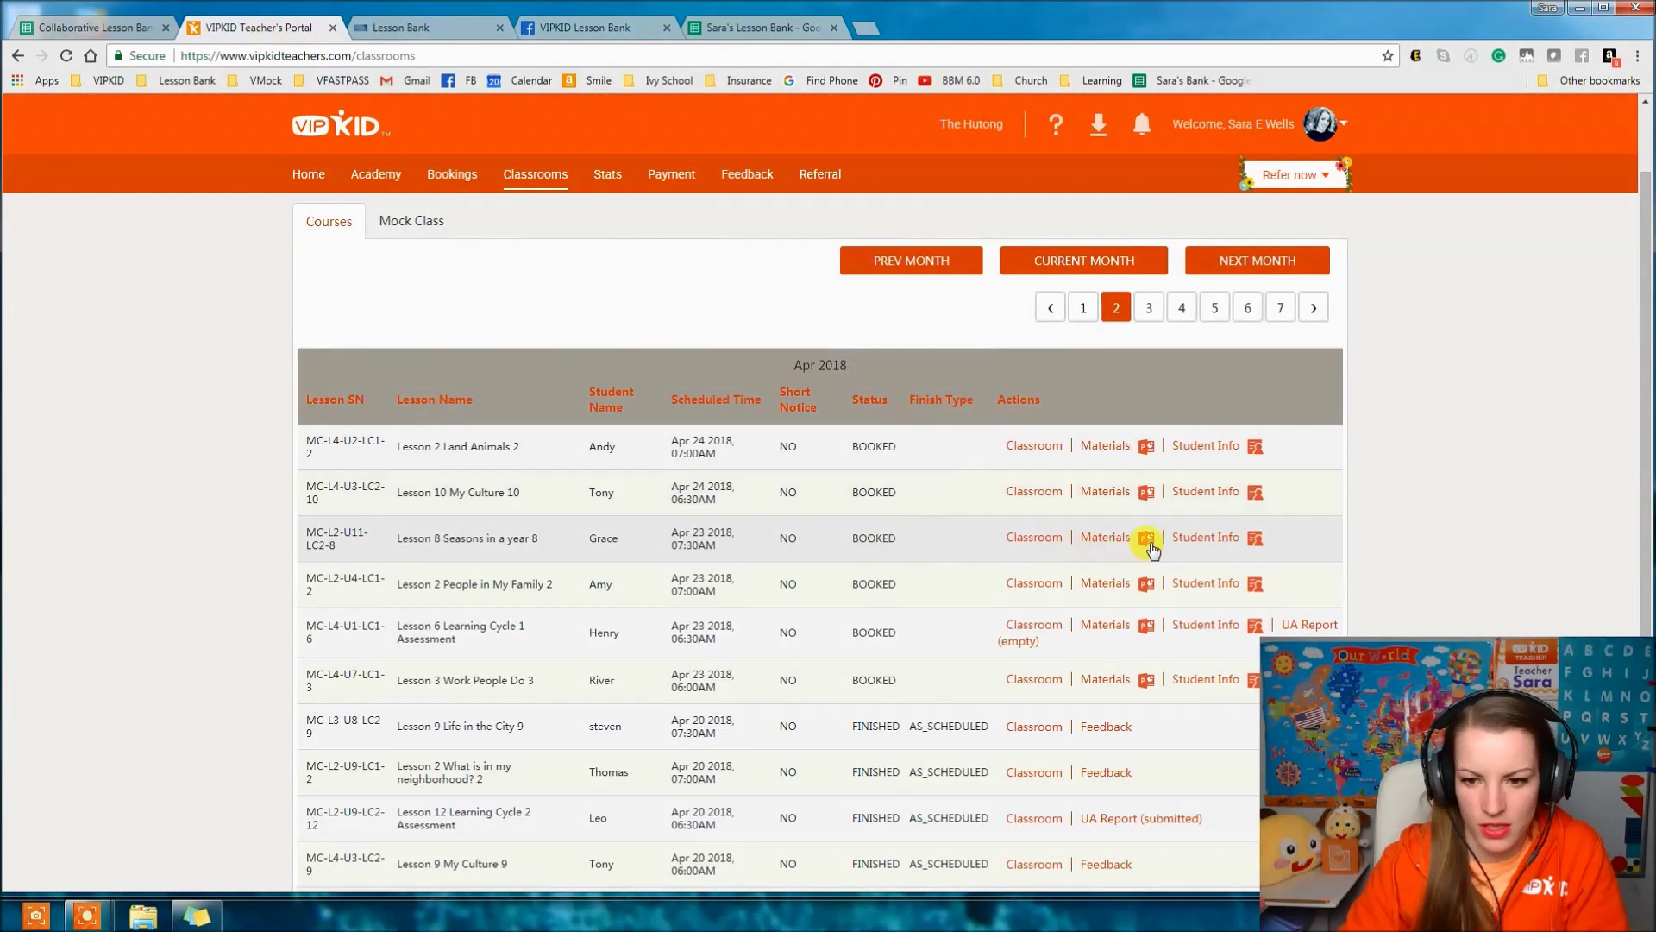
click(1147, 538)
drag(1099, 476, 998, 246)
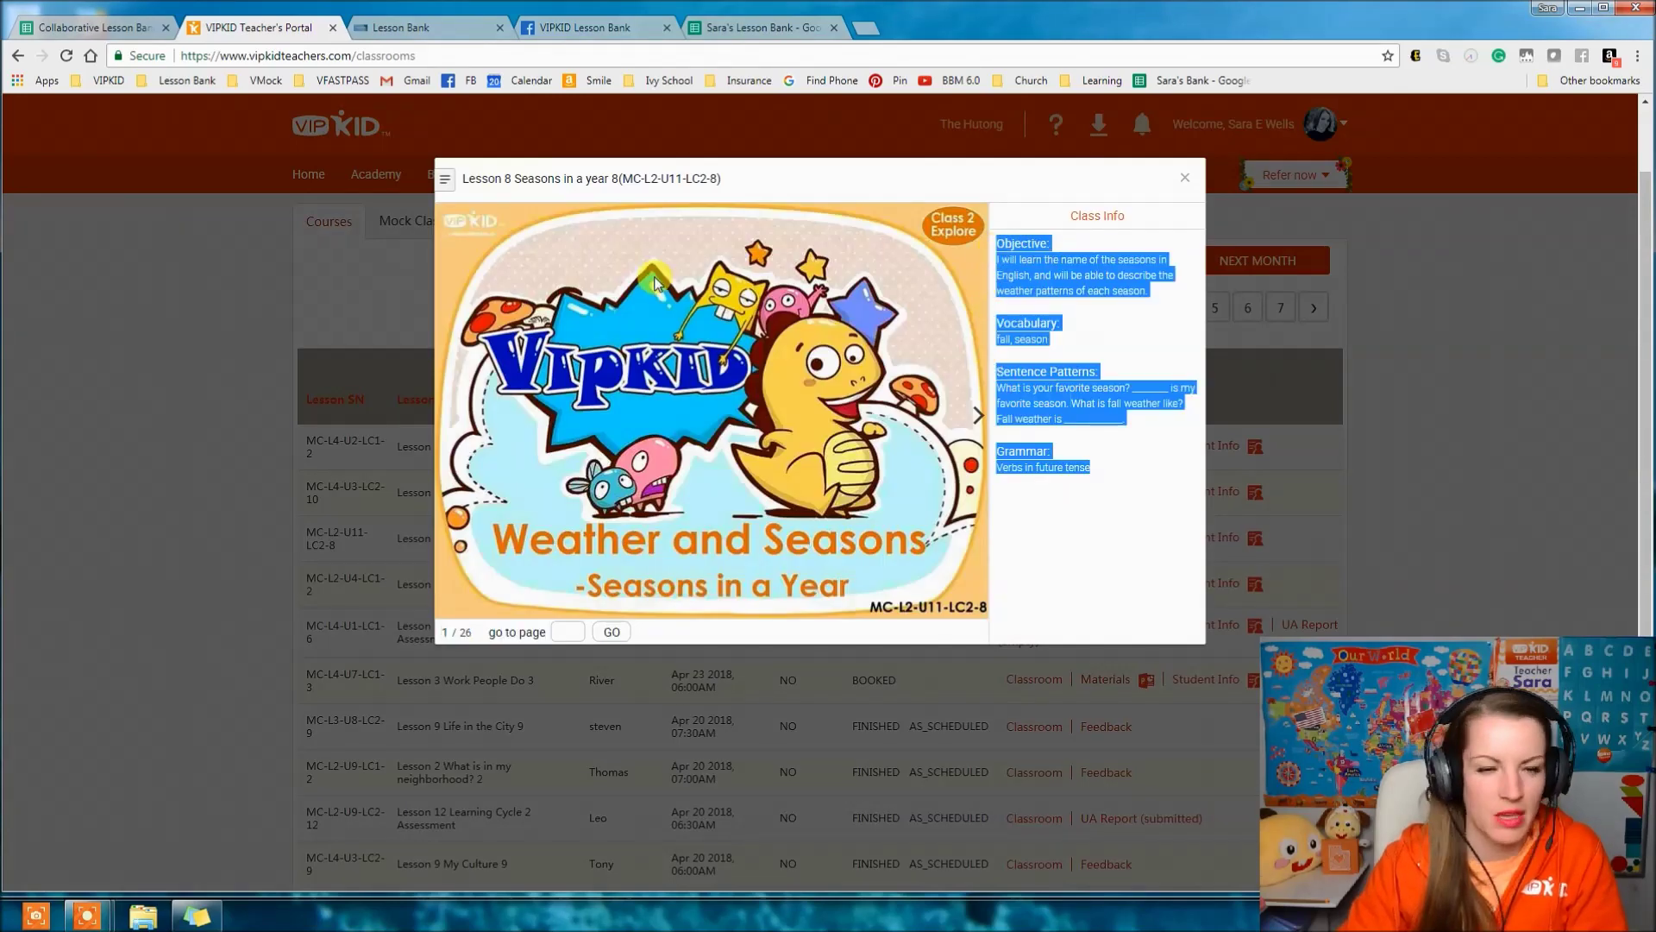
- Replace the objective, vocabulary, sentence patterns and grammar in row 2's Lesson Goals cell of My Classes with the copied Class Info
click(121, 26)
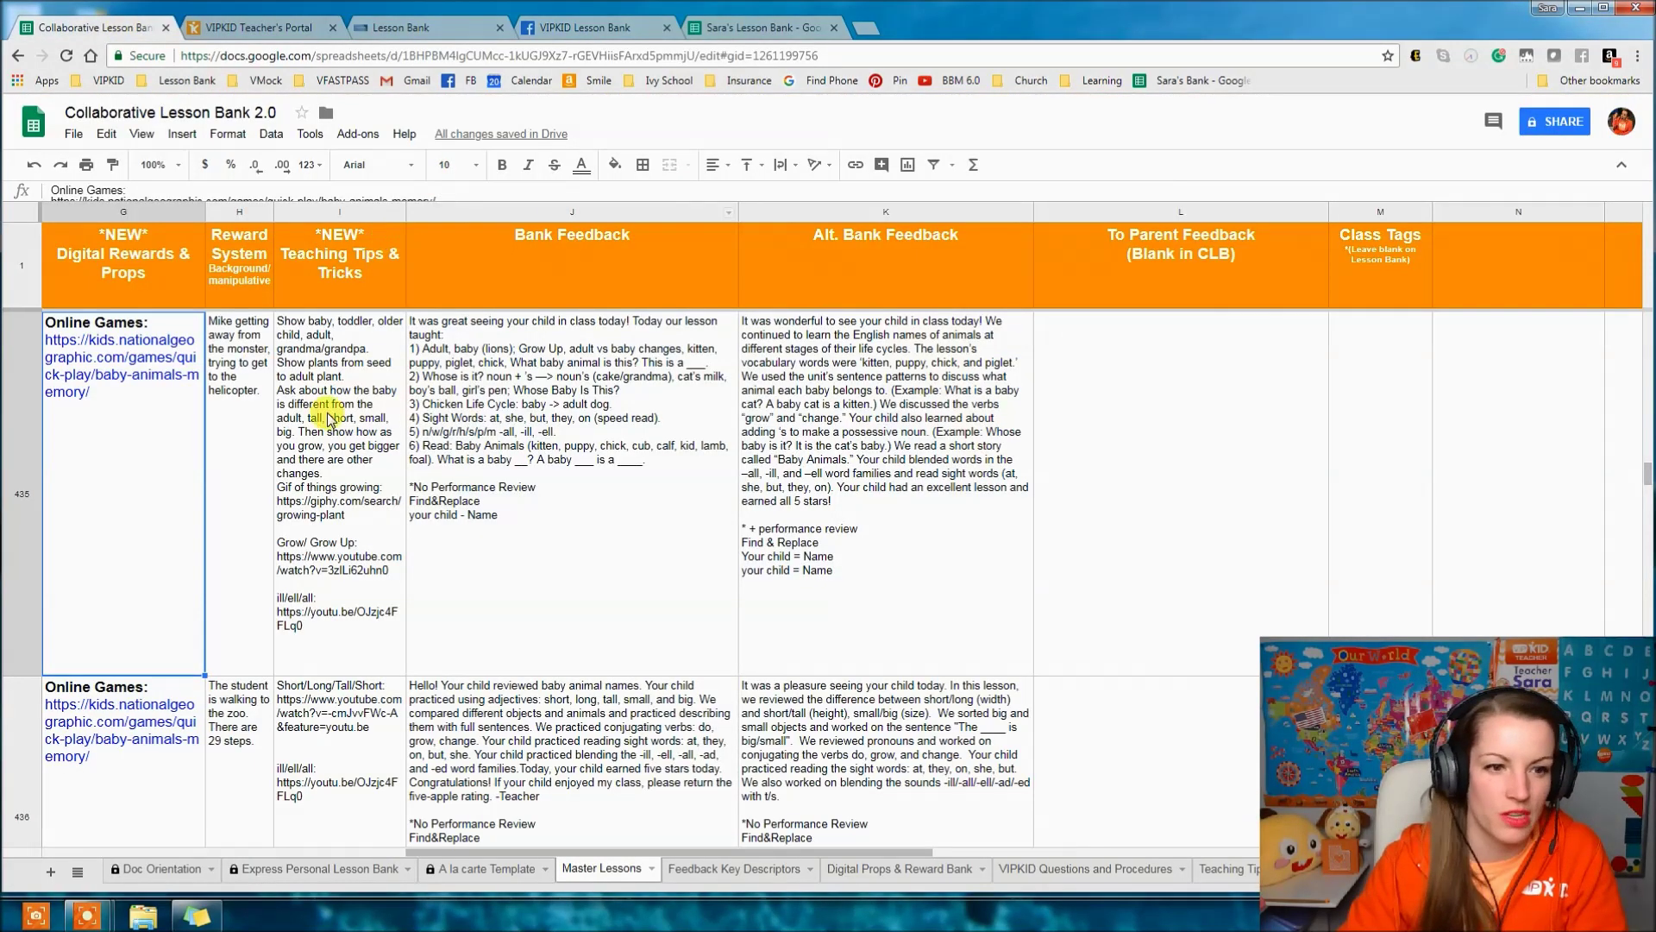
click(445, 36)
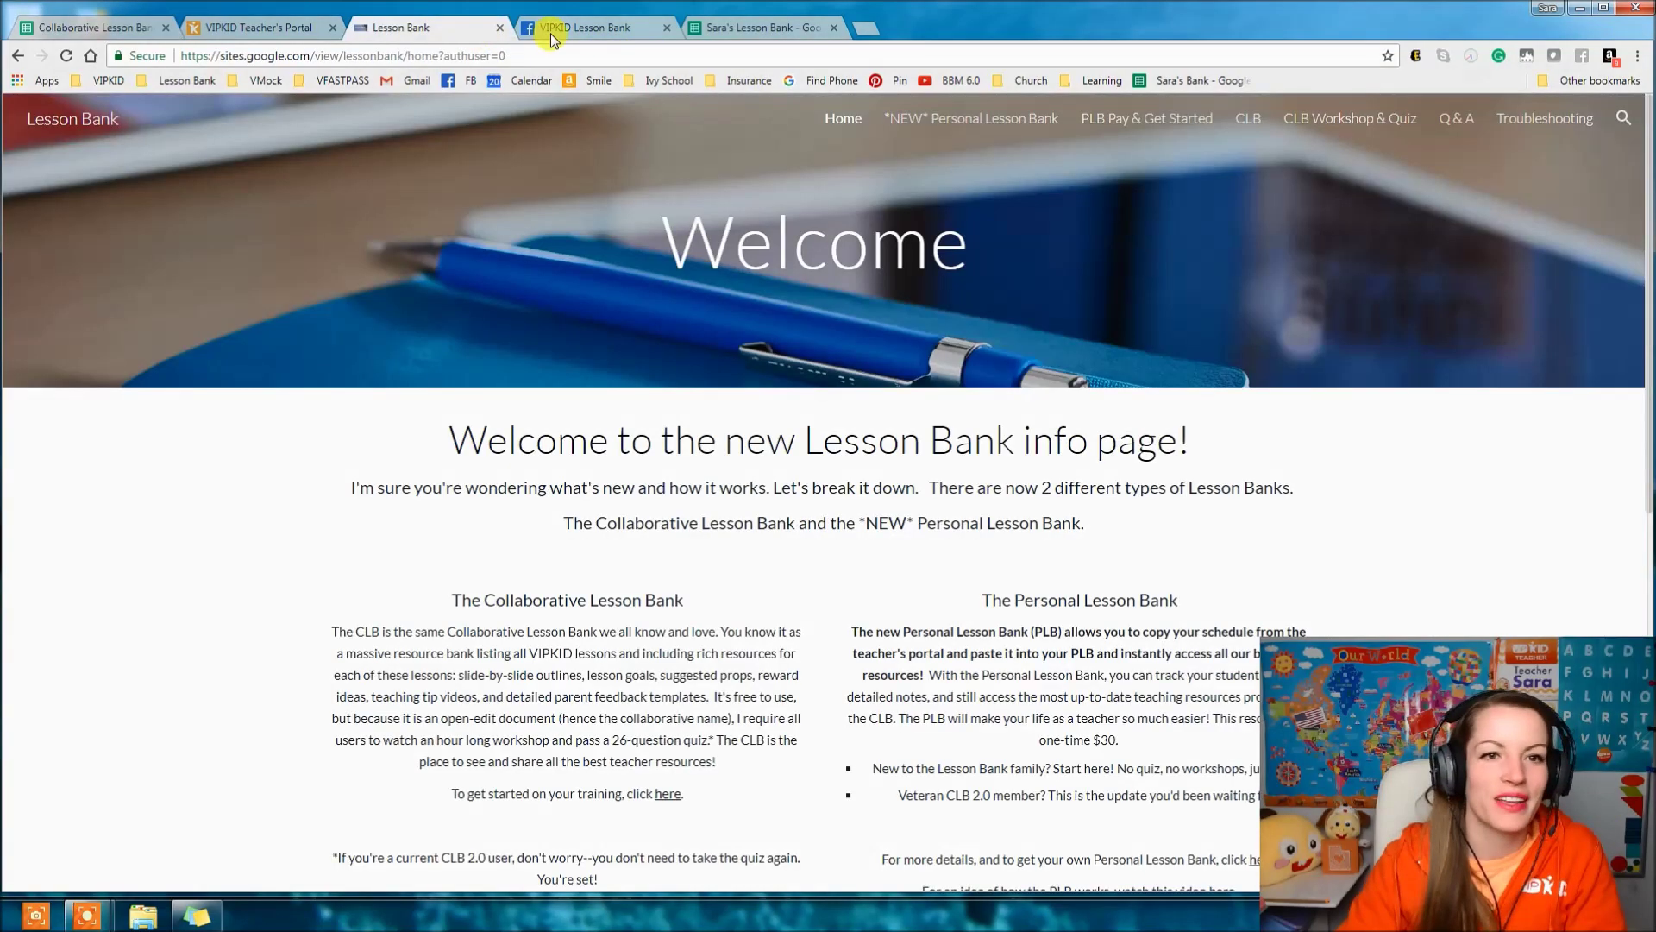
click(588, 34)
click(258, 28)
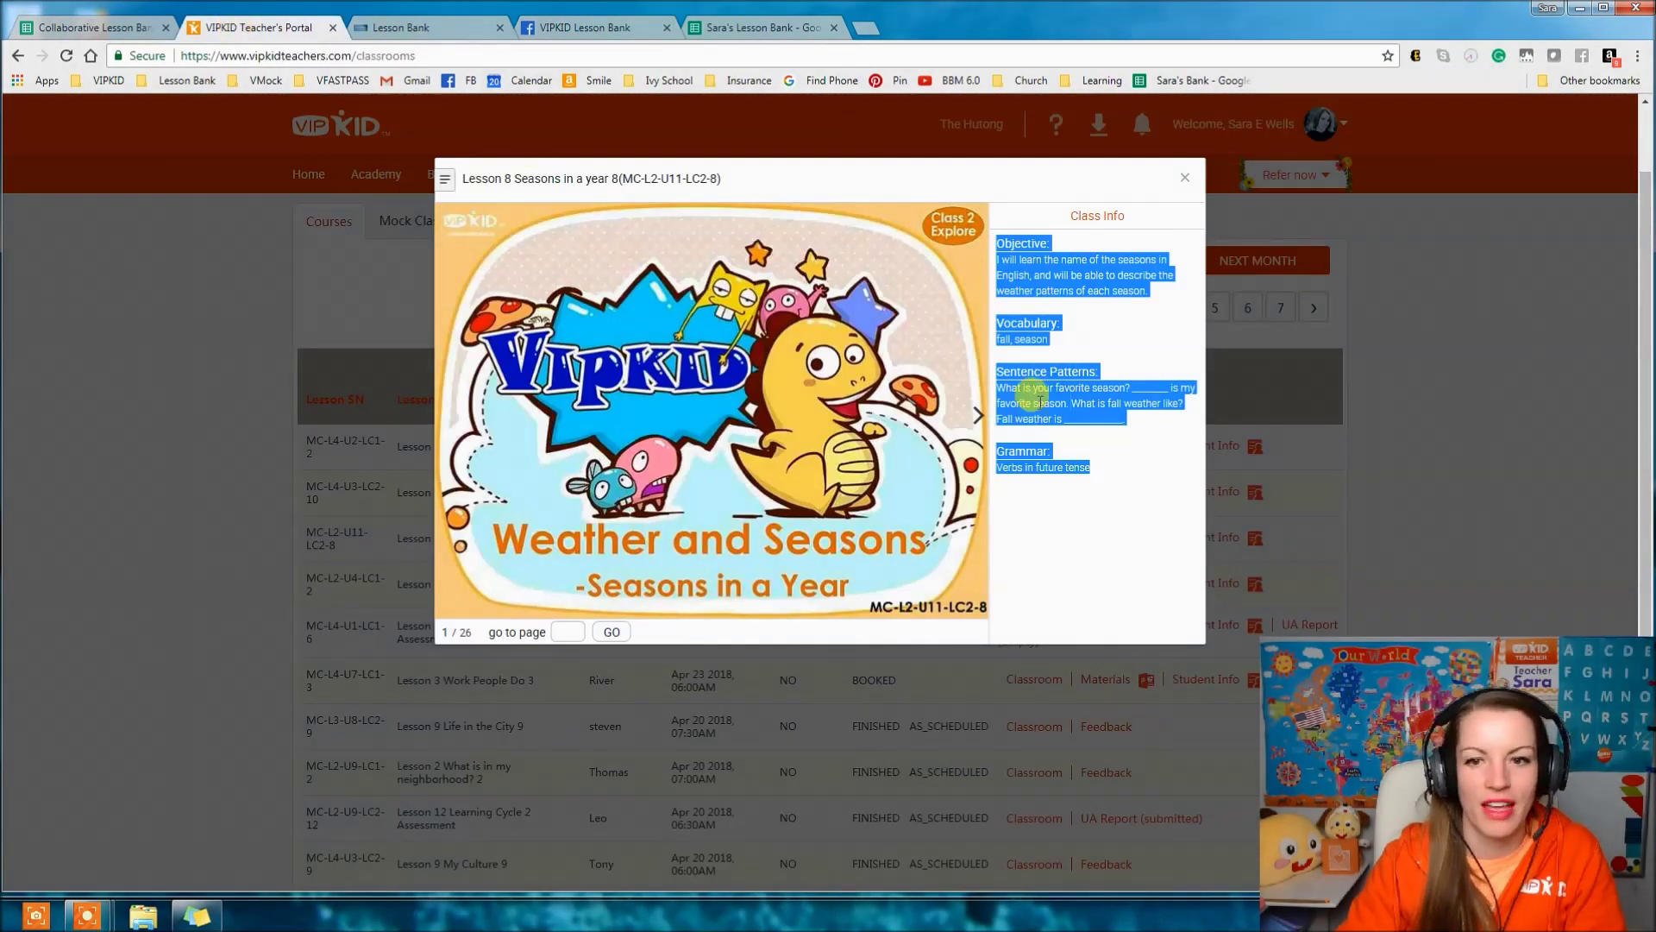
click(763, 28)
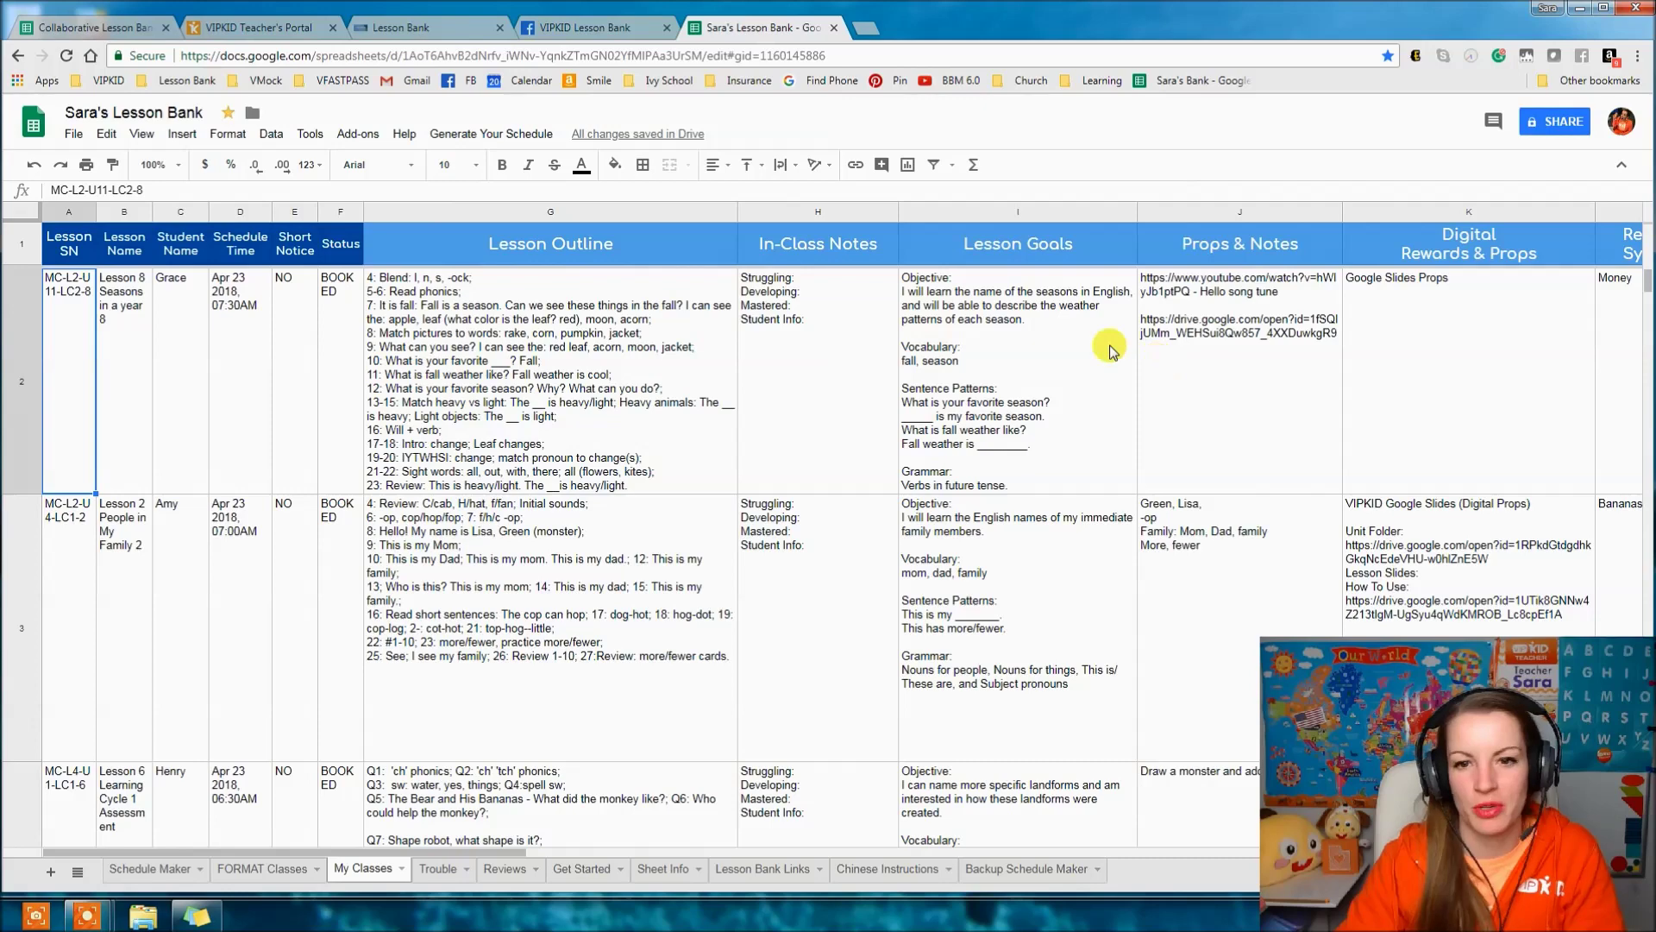
double_click(1035, 345)
drag(1016, 446, 897, 272)
text(Objective: I will learn the name of the seasons in English, and will be able to describe the weather patterns of each season.  Vocabulary: fall, season  Sentence Patterns: What is your favorite season? ________ is my favorite season. What is fall weather like? Fall weather is ____________.  Grammar: Verbs in future tense)
click(888, 474)
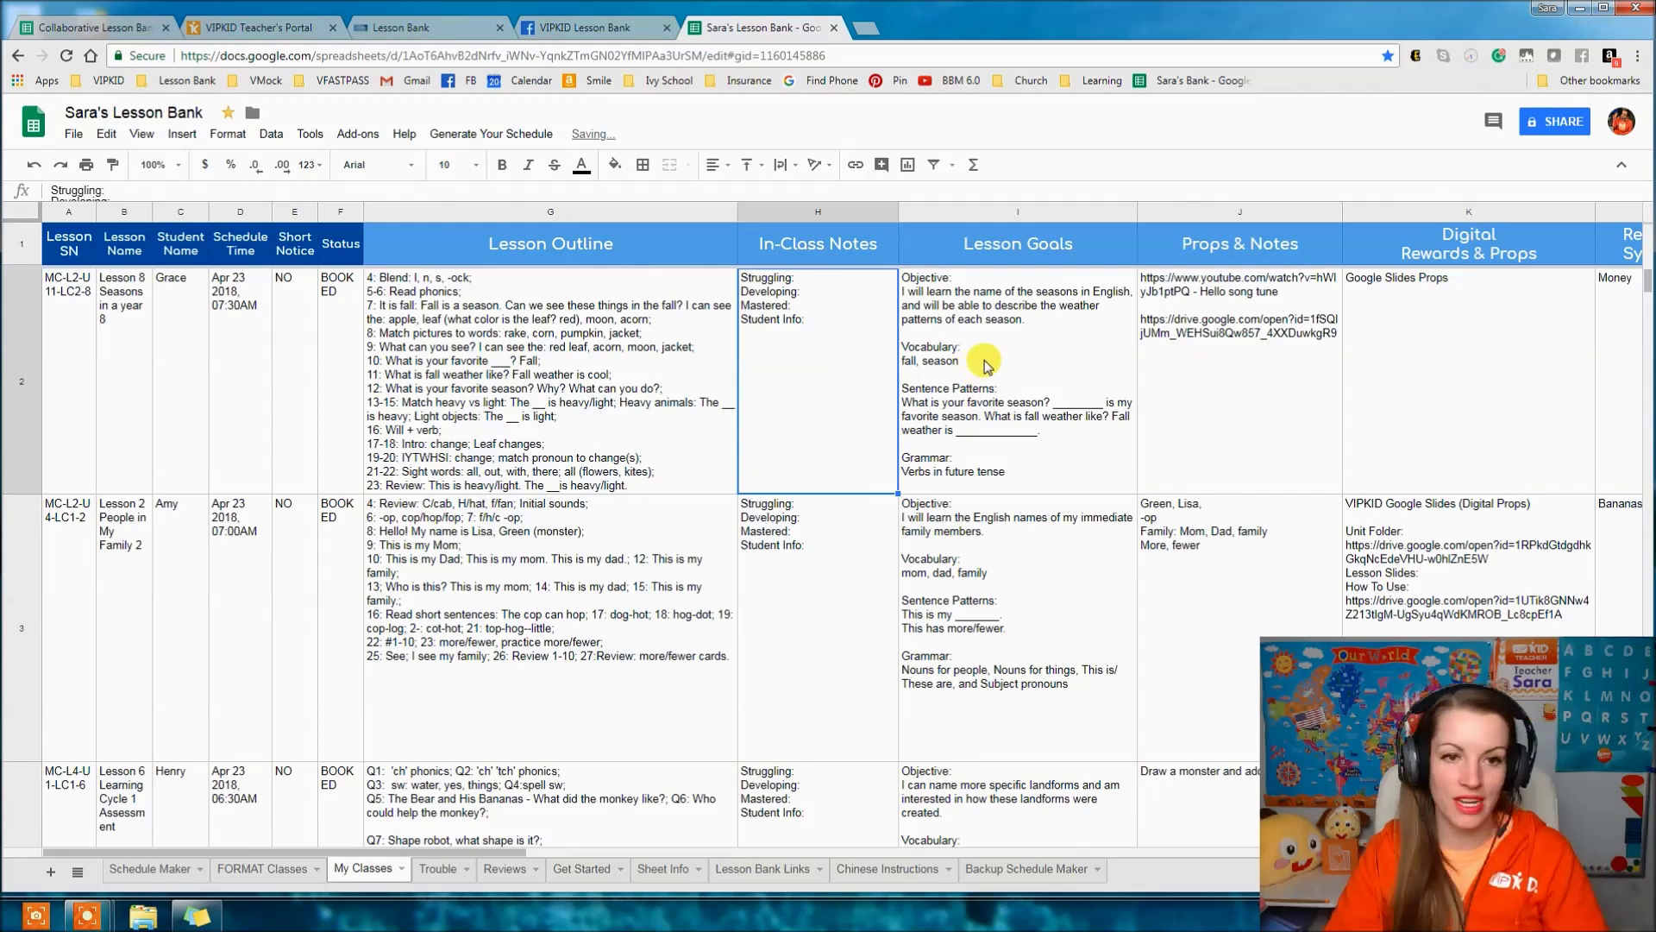
- Copy the lesson SN from My Classes row 2 and search the Collaborative Lesson Bank's Master Lessons sheet for "MC-L2-U11-LC2-8"
click(469, 317)
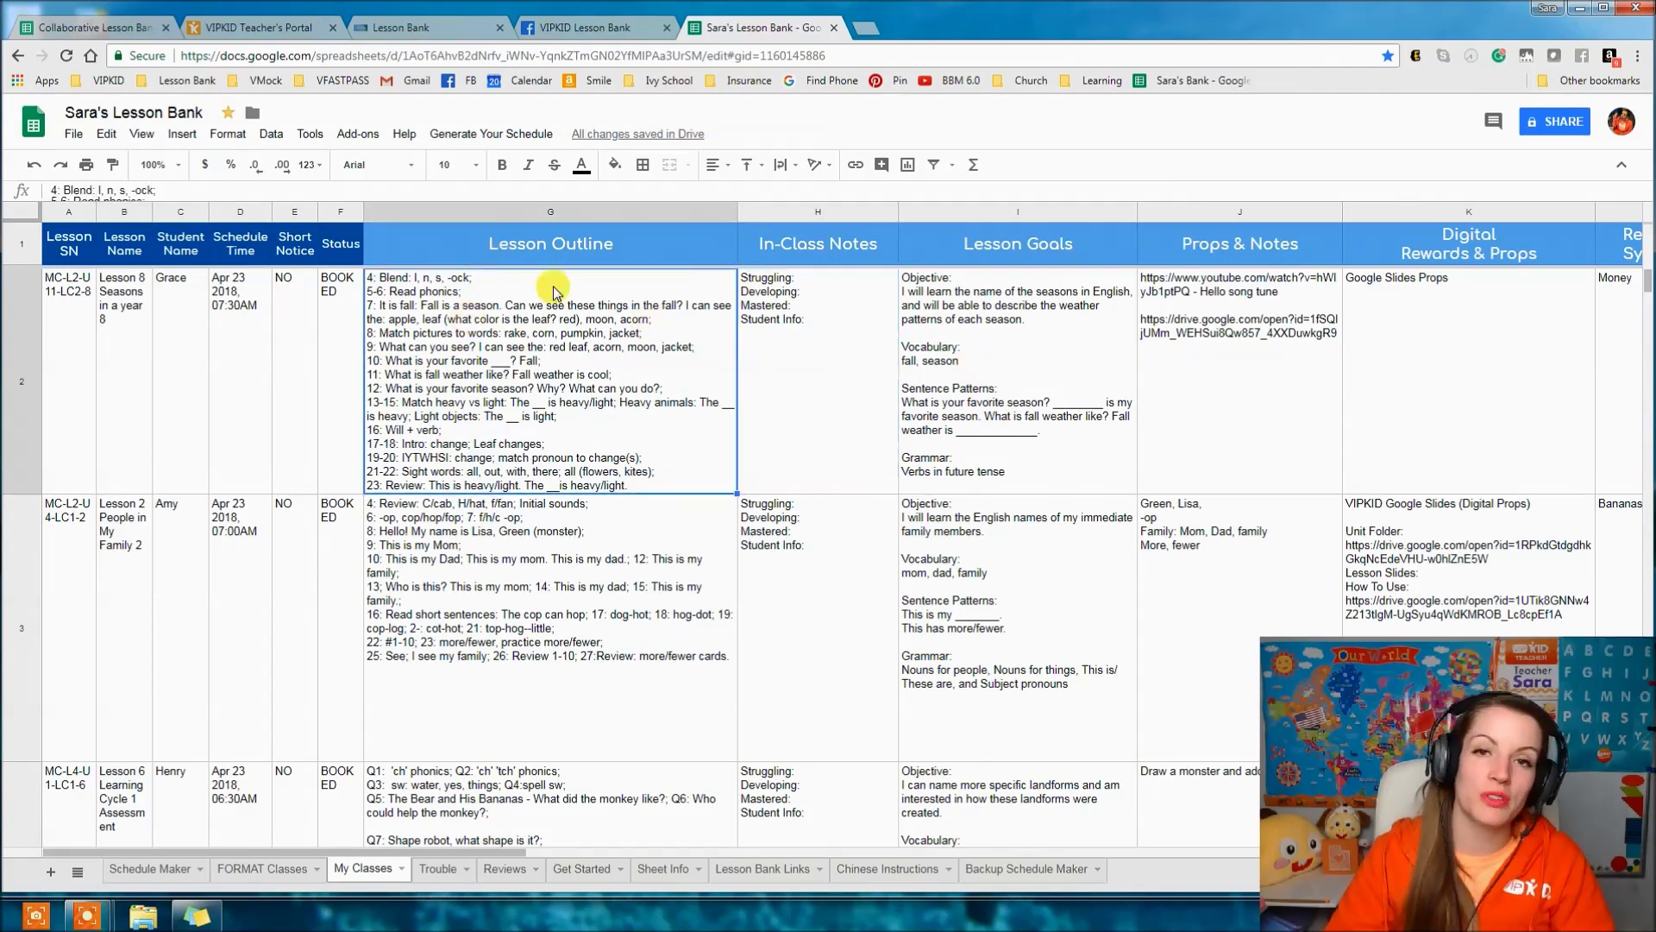
click(46, 297)
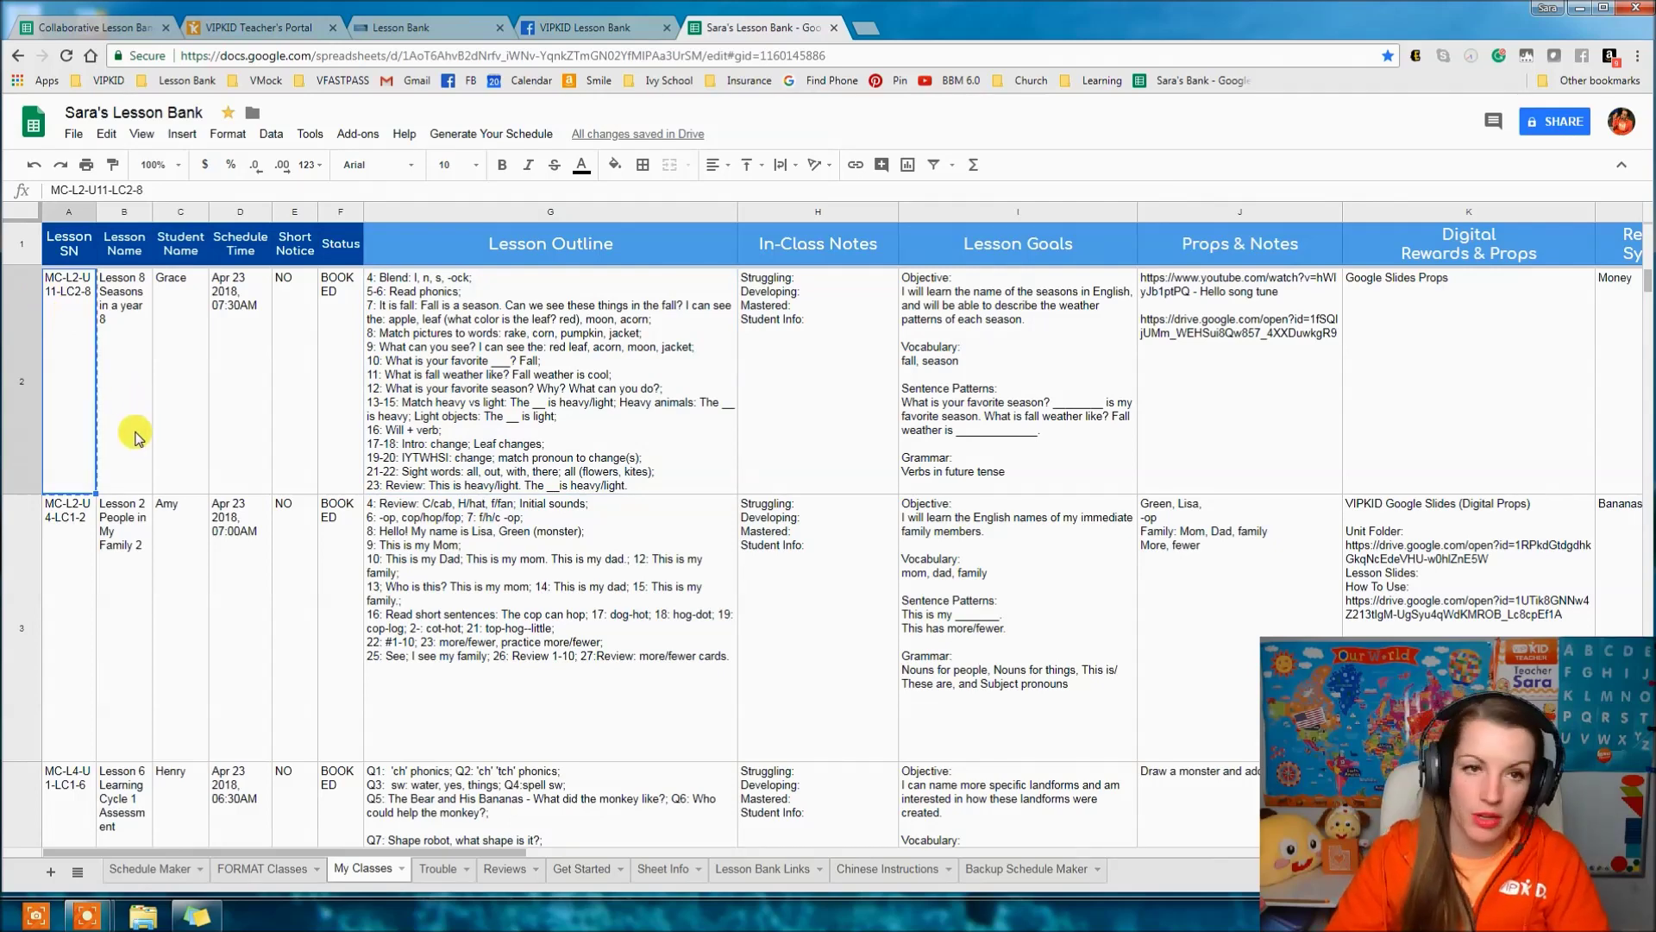
click(123, 33)
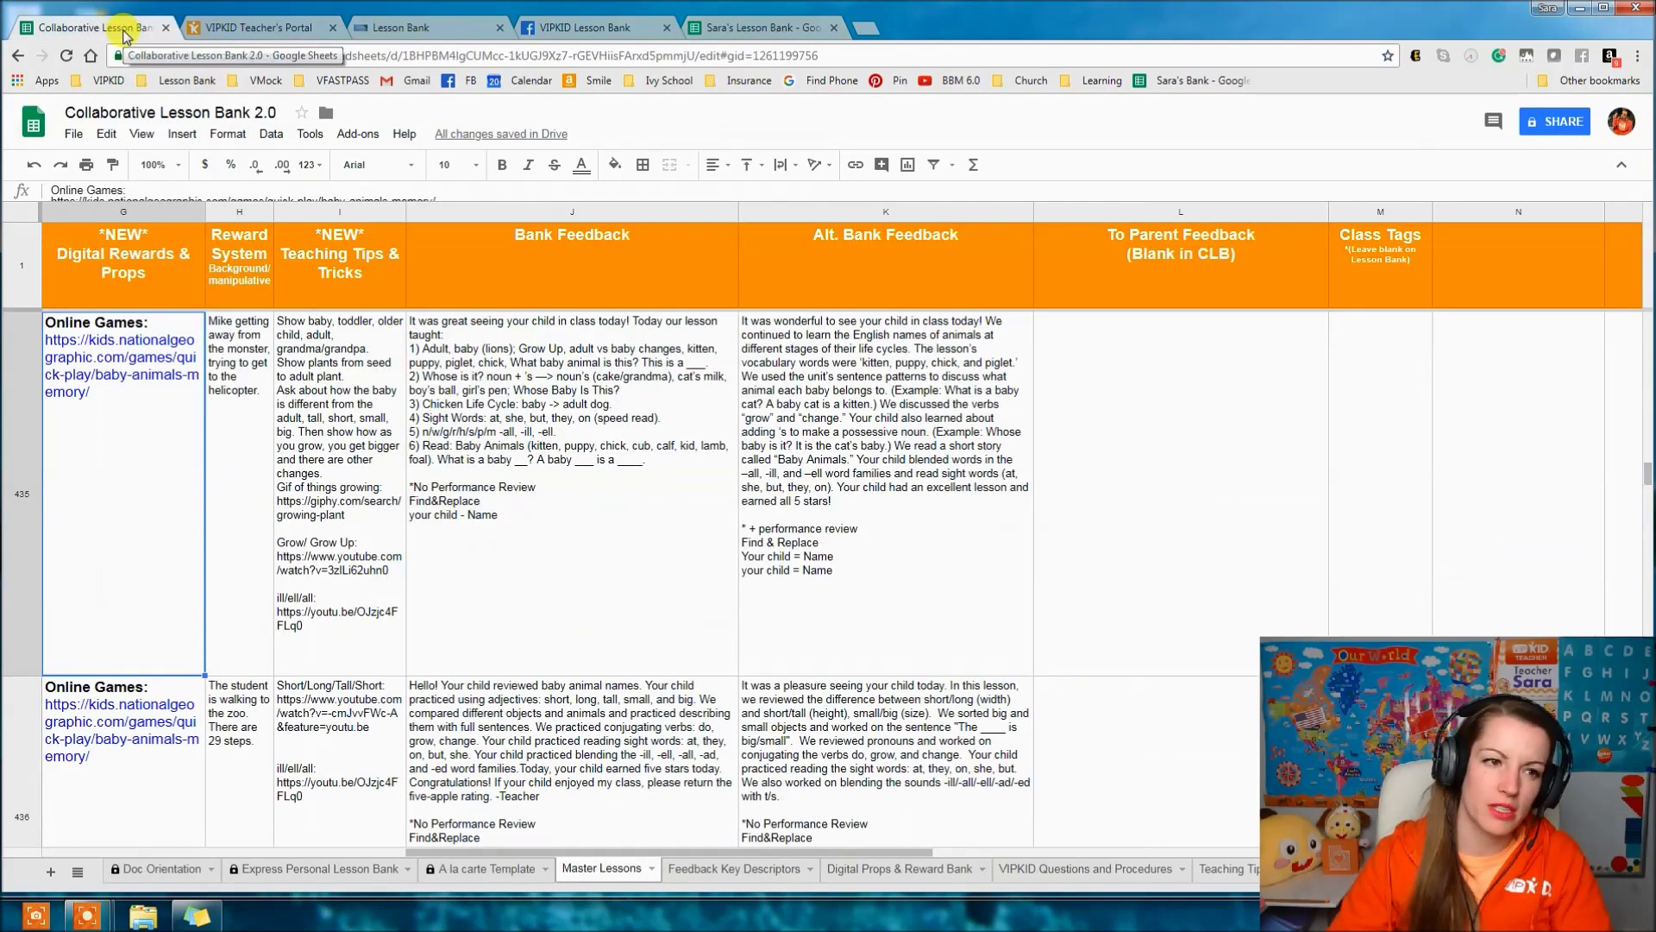
click(490, 523)
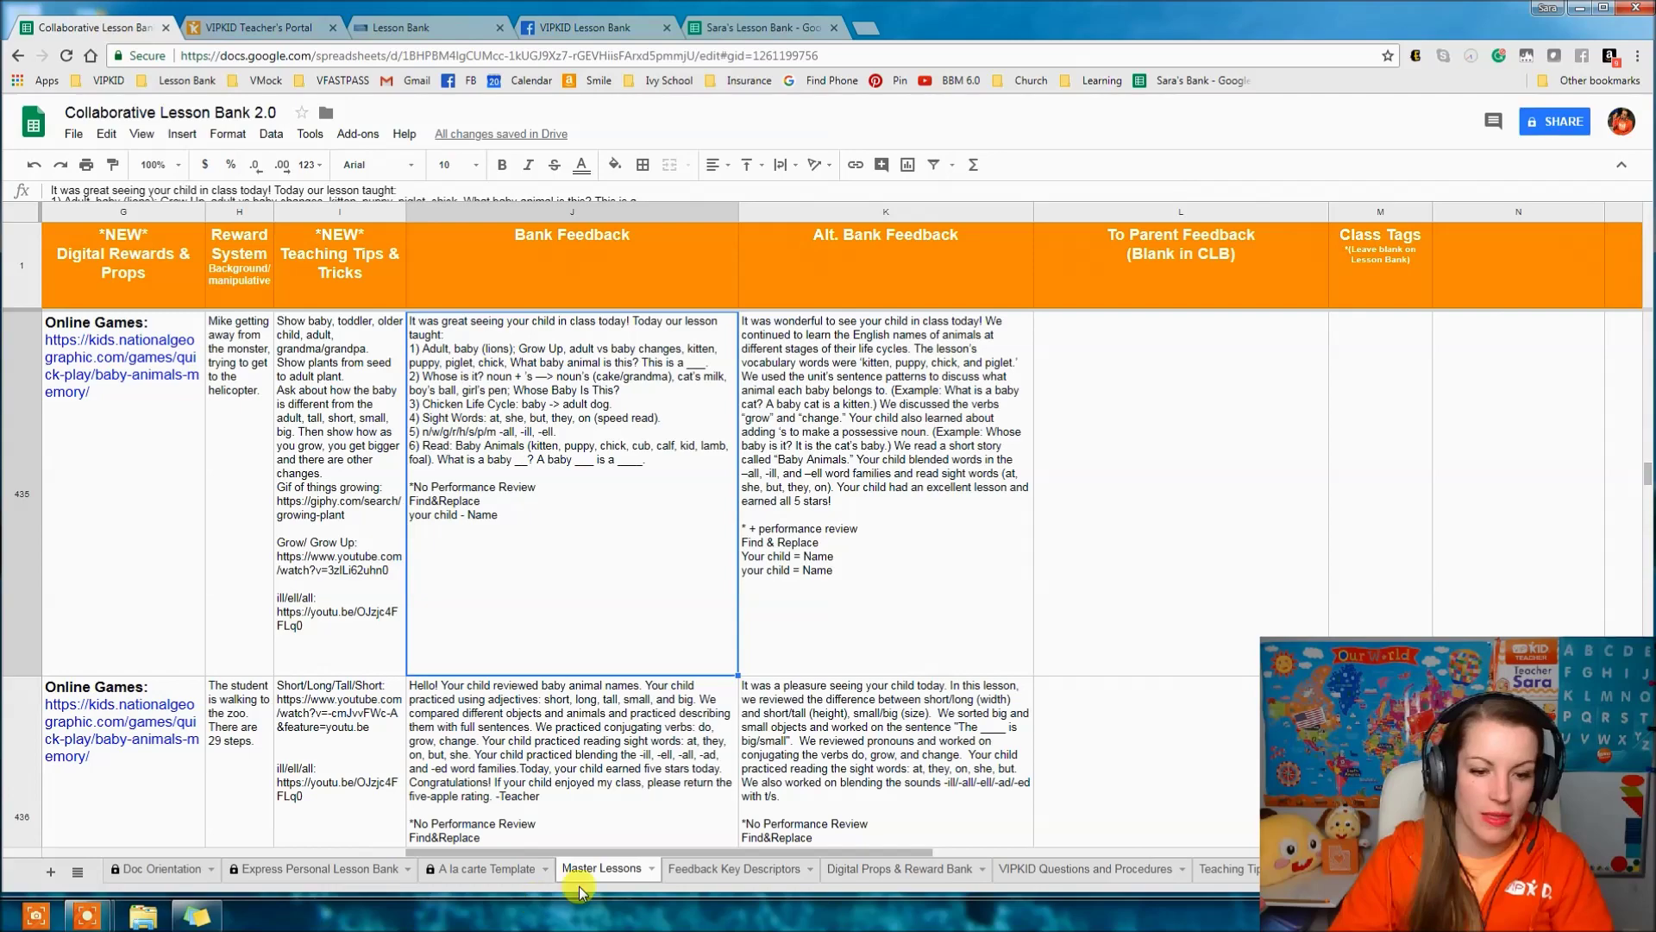
drag(604, 854, 208, 834)
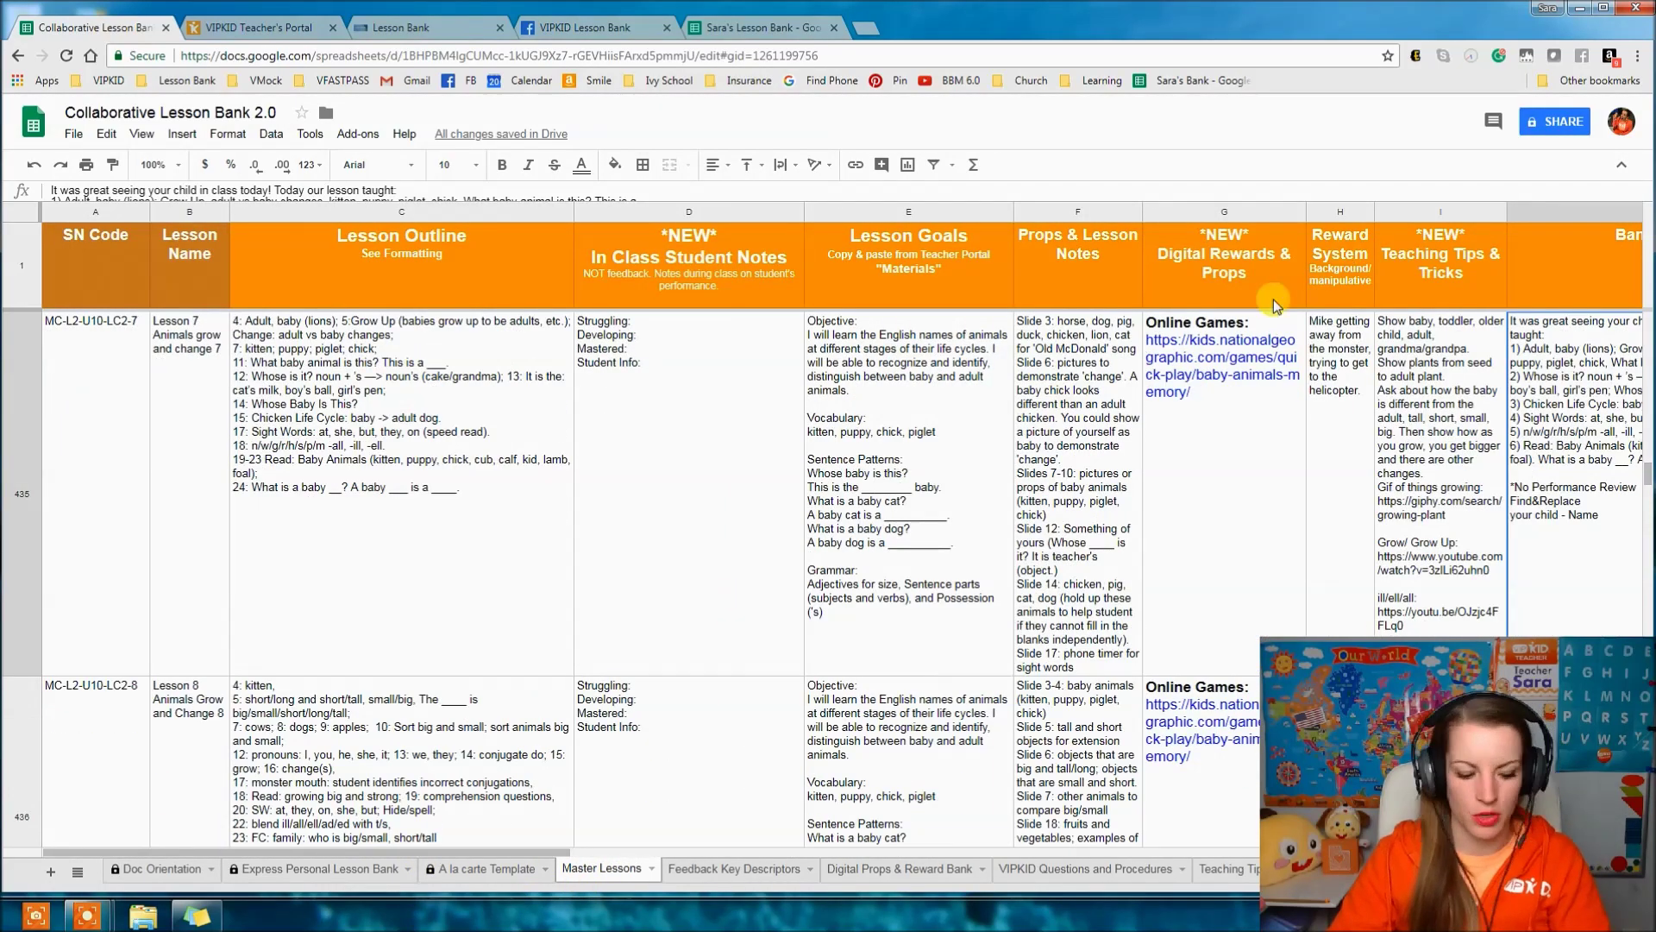
key(ctrl+f)
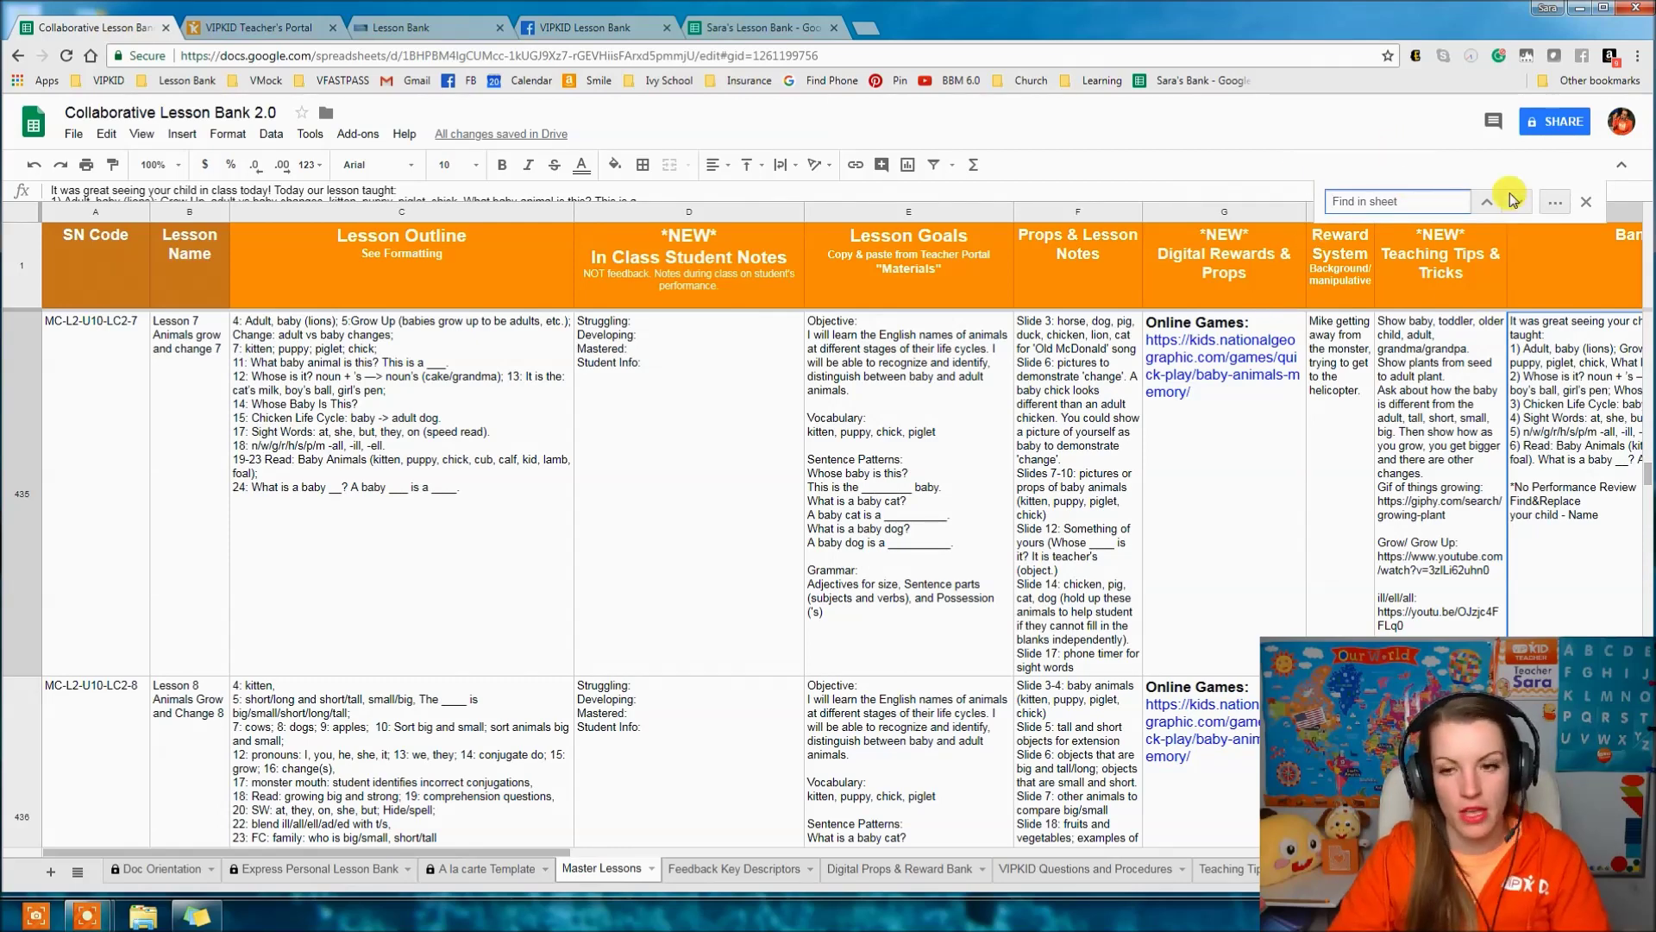
text(MC-L2-U11-LC2-8)
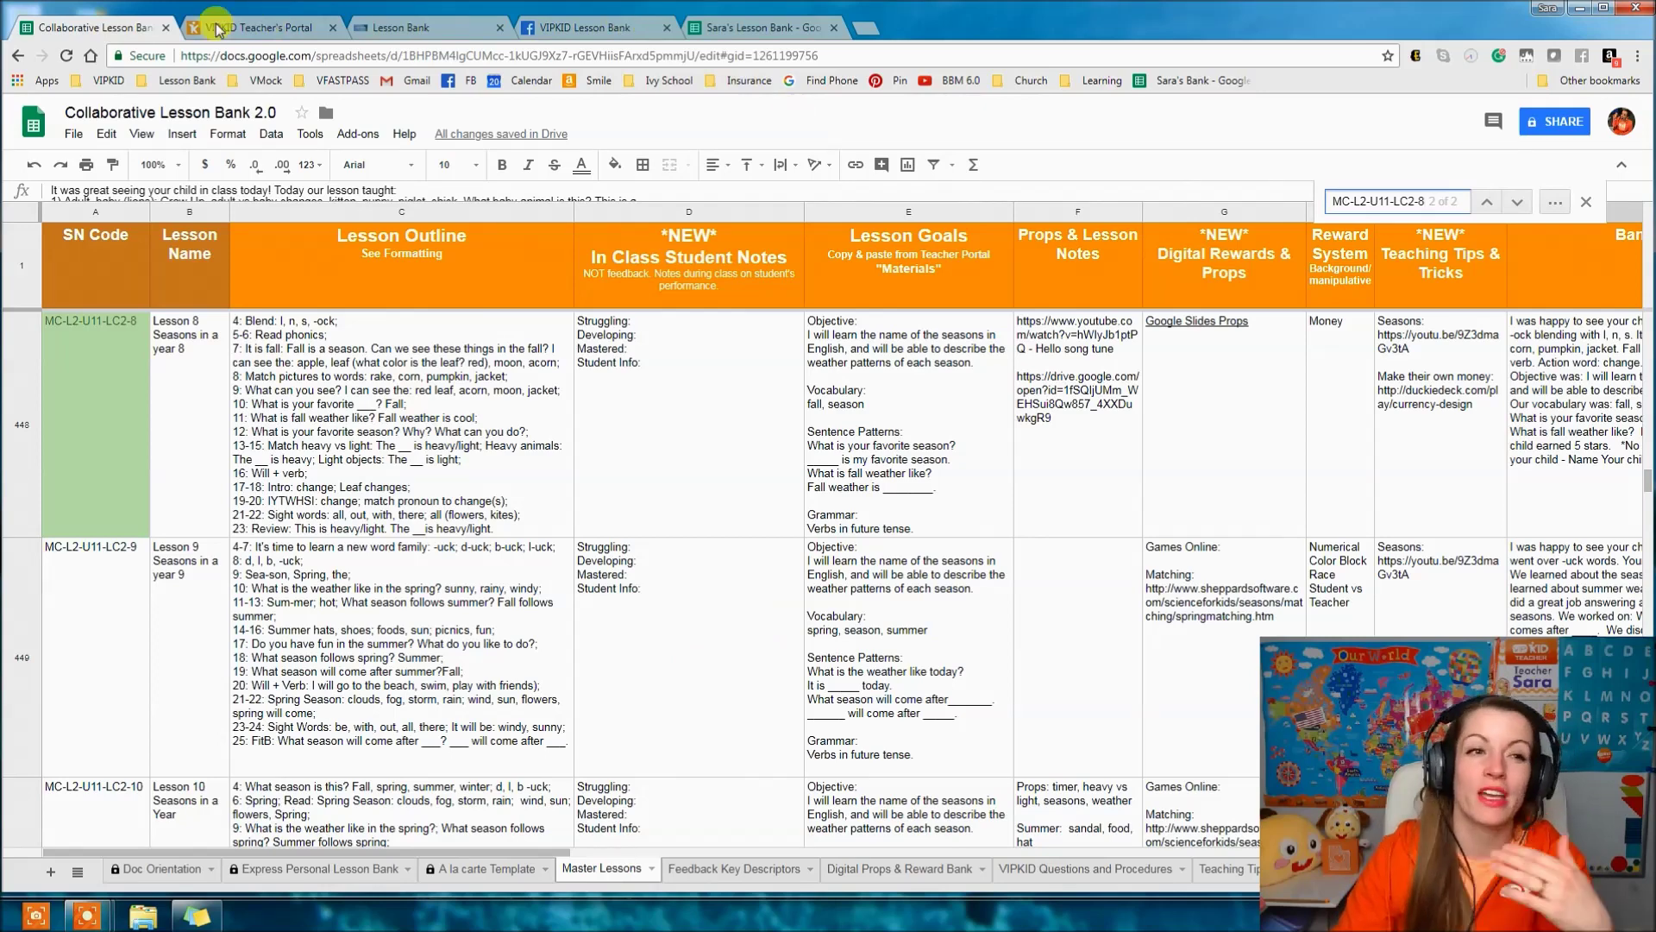
- Place the personal lesson bank's browser tab beside the Collaborative Lesson Bank's and compare the MC-L2-U11-LC2-8 row in both spreadsheets
drag(739, 26, 303, 33)
drag(103, 30, 250, 38)
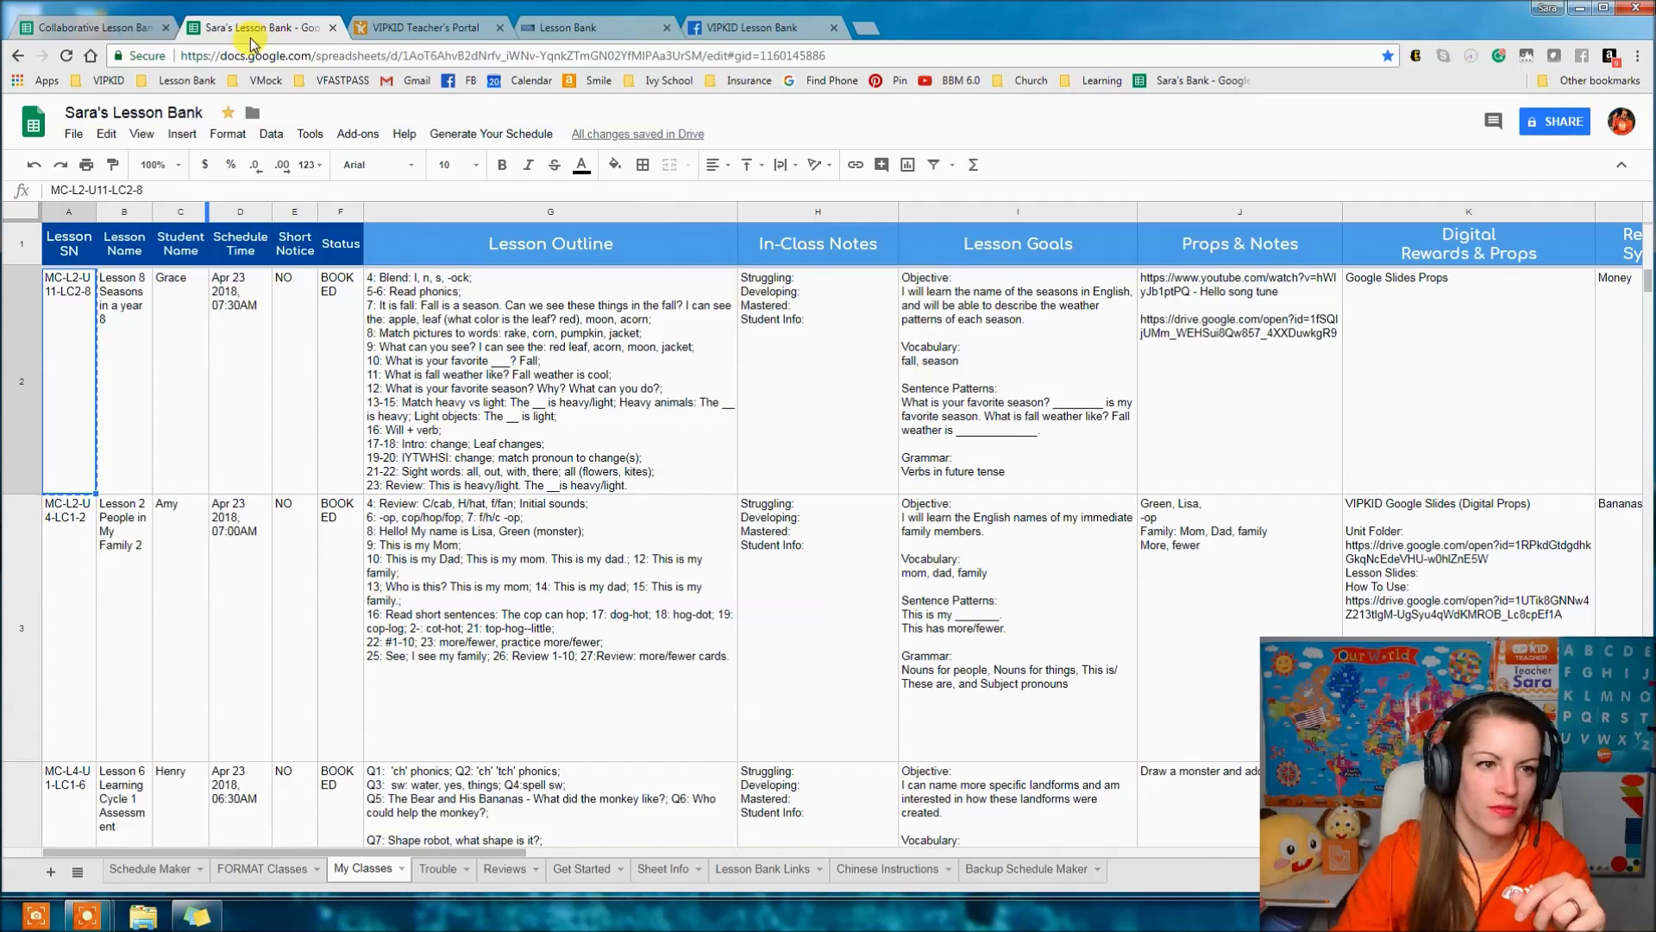
click(103, 28)
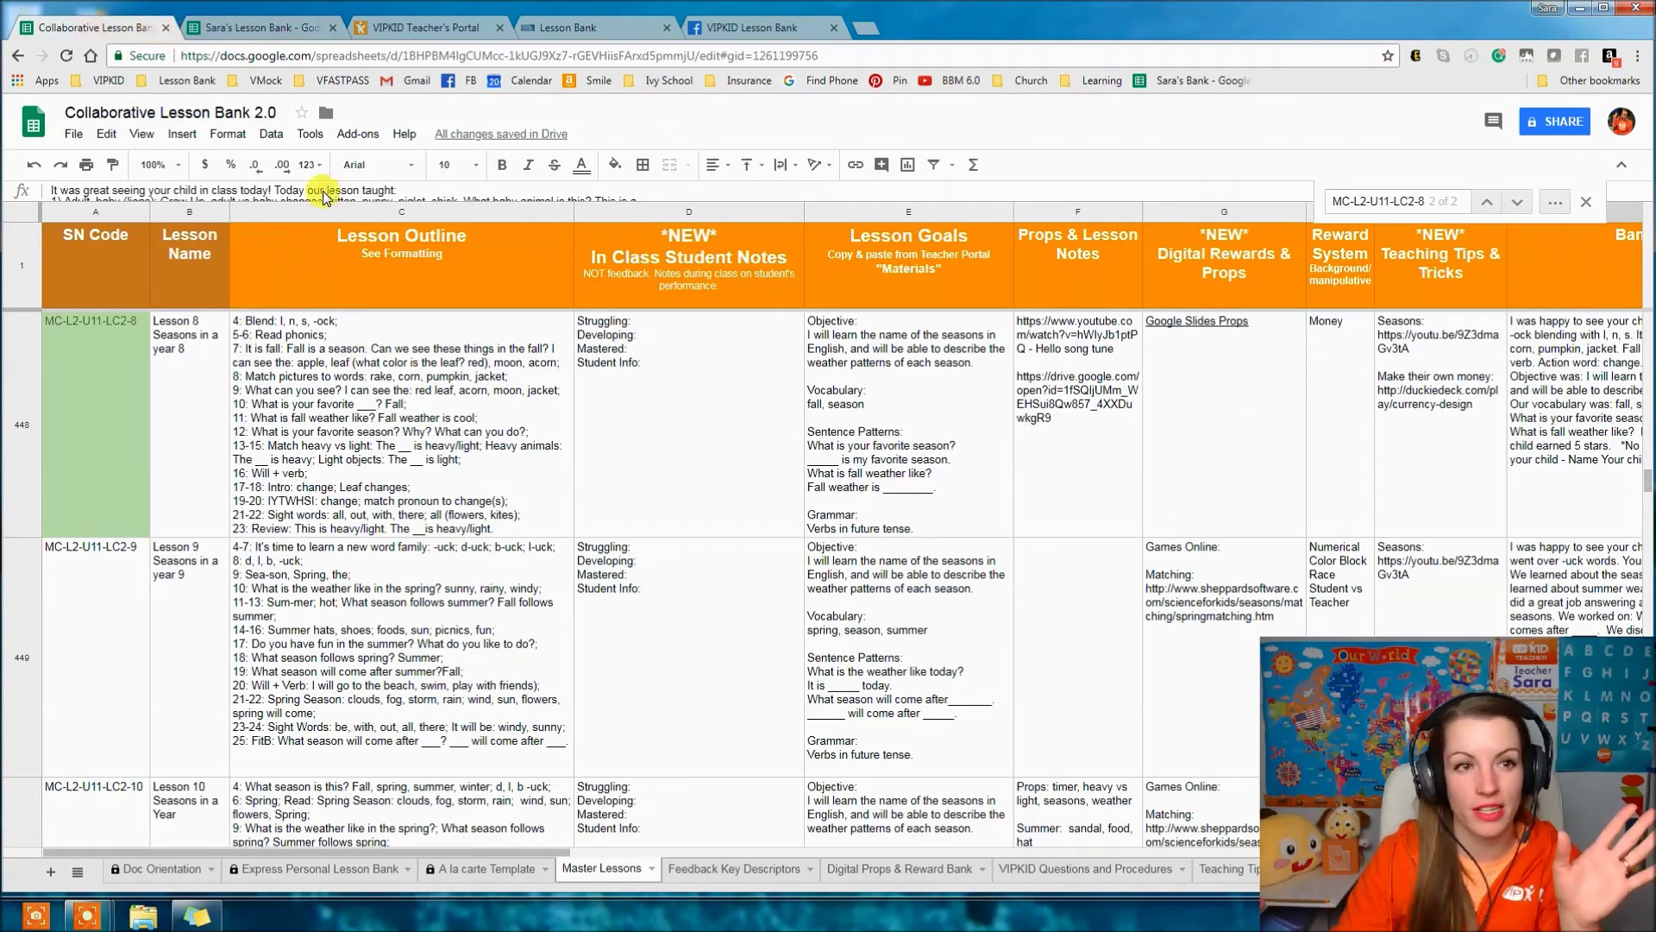
click(258, 26)
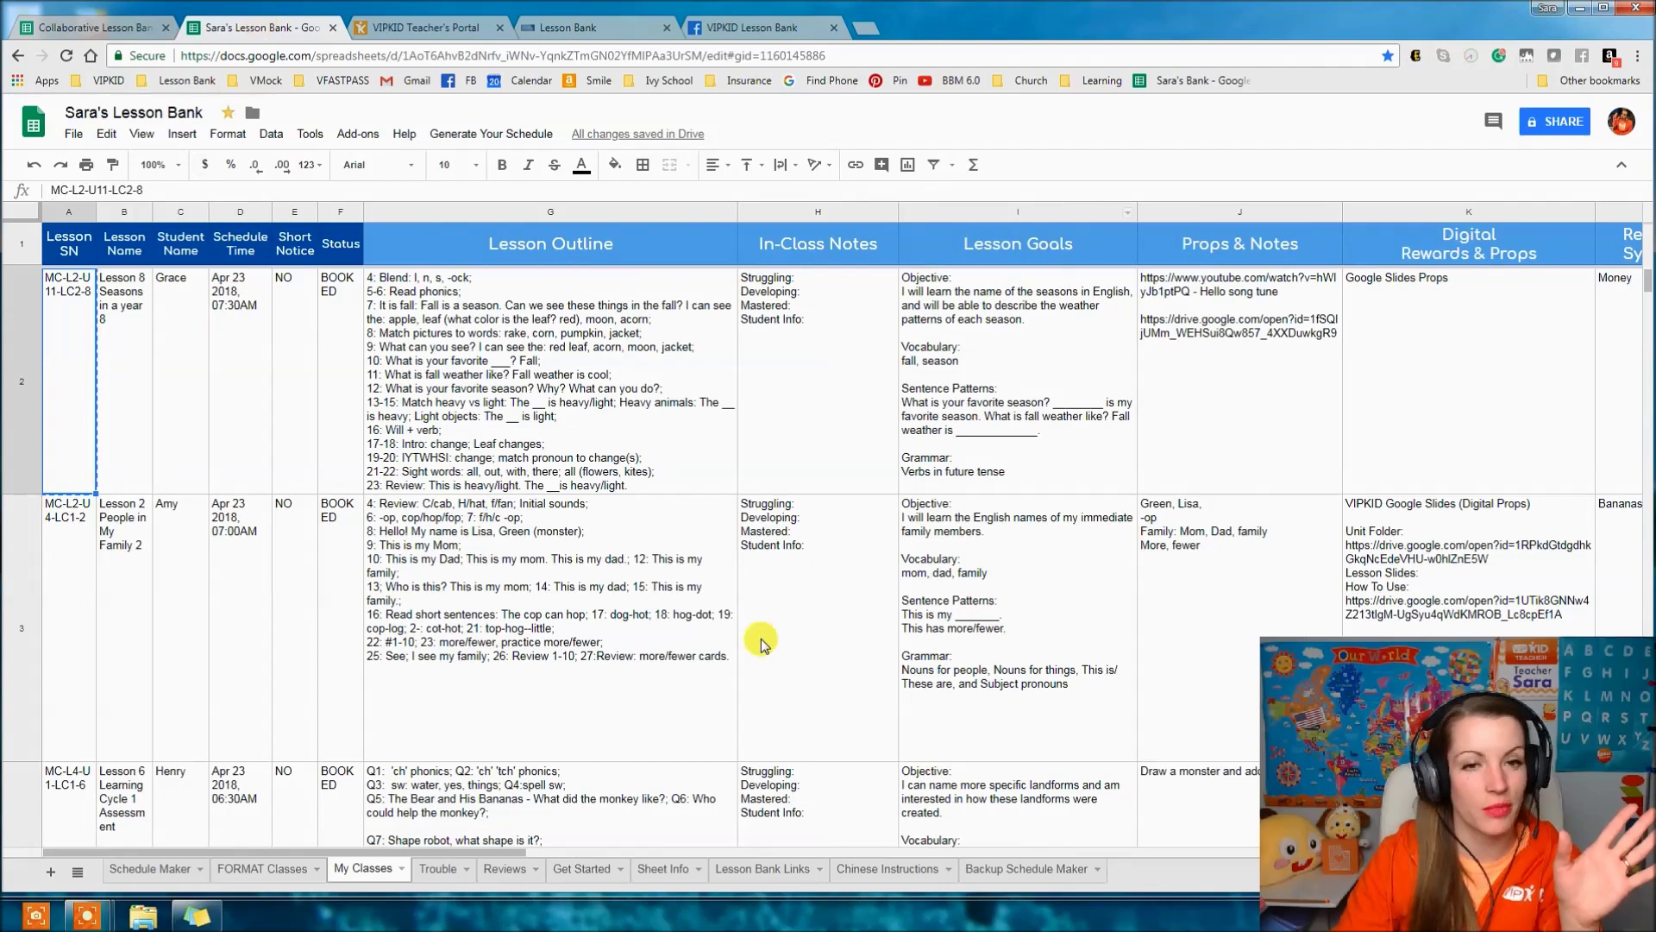
click(92, 28)
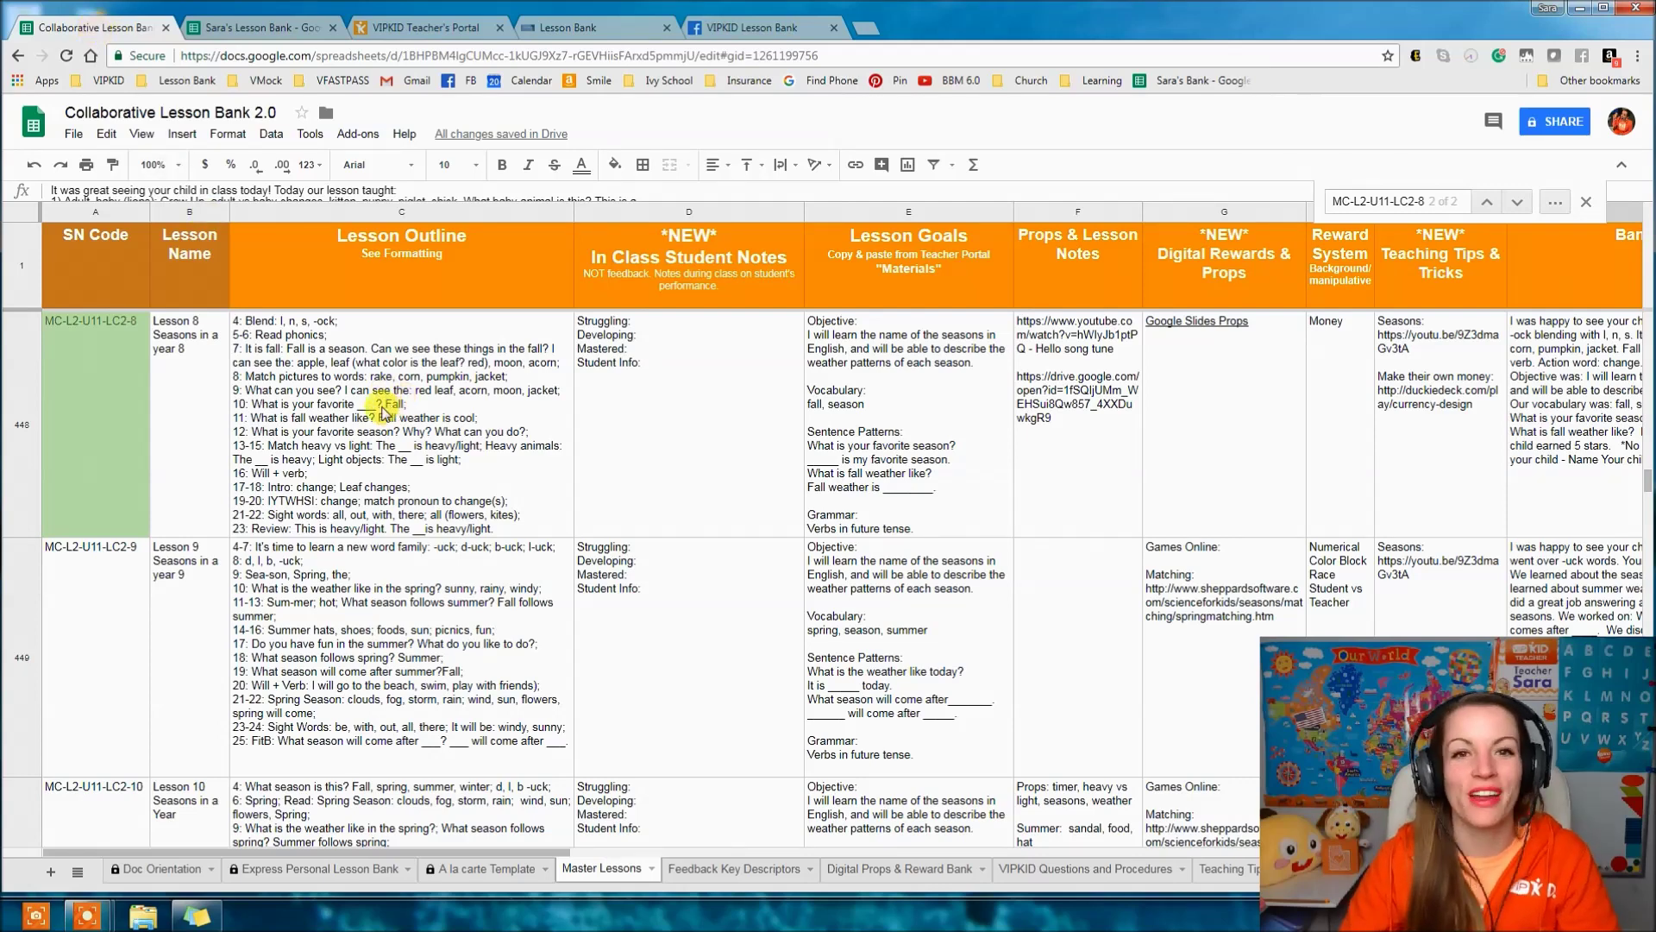
click(249, 33)
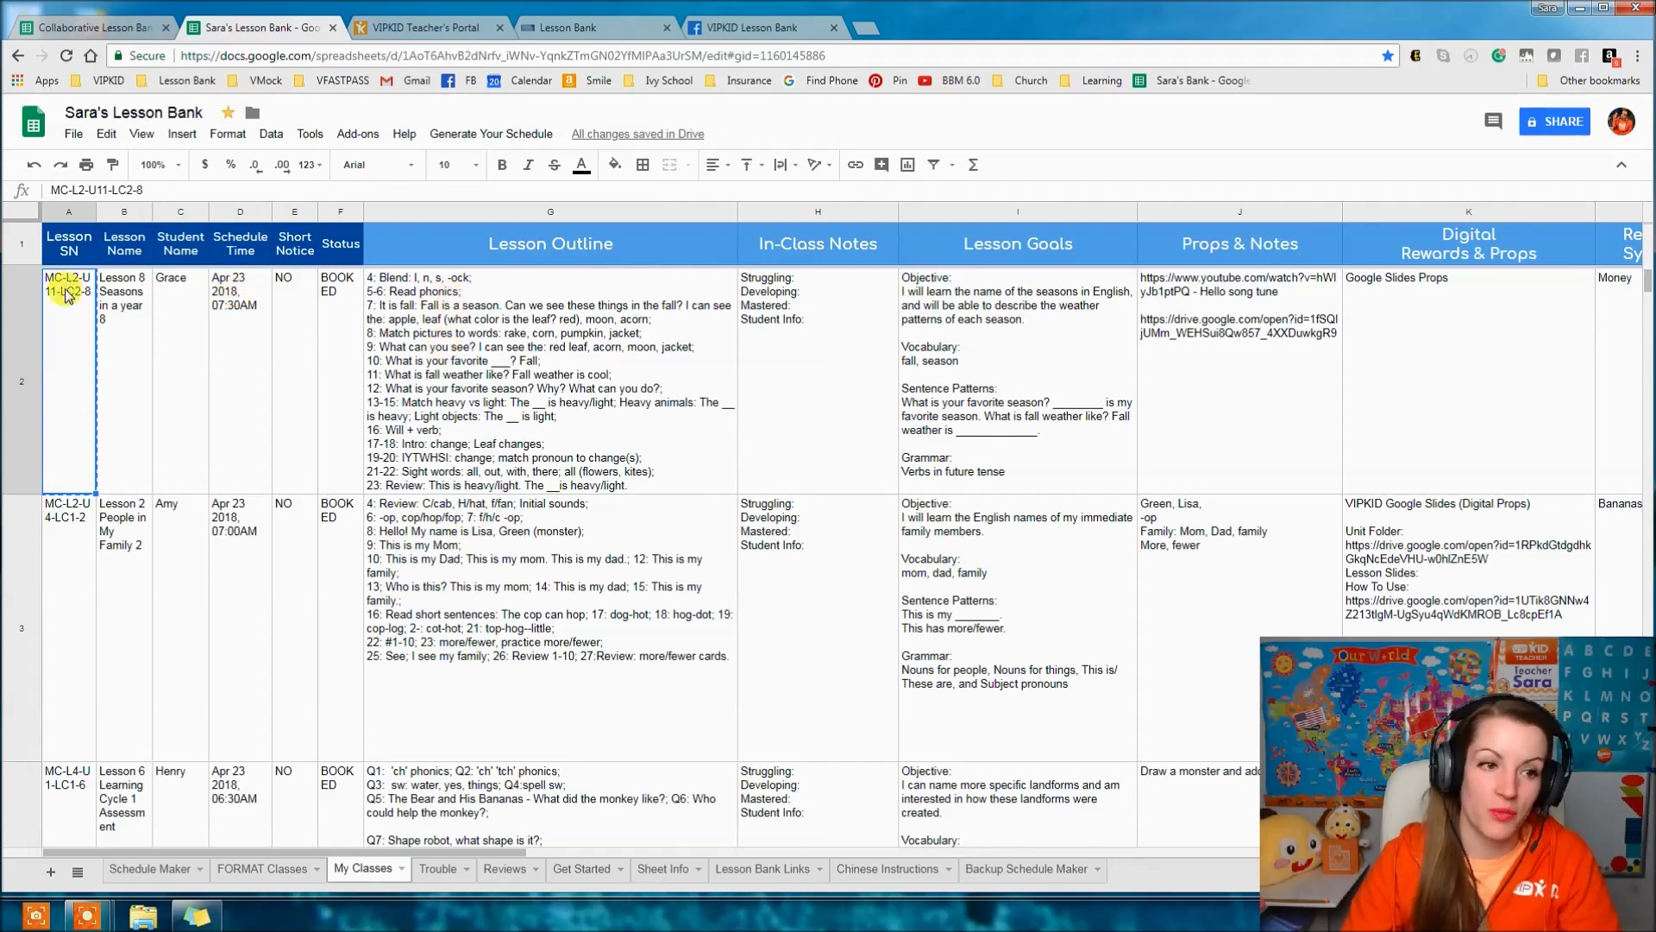
click(76, 33)
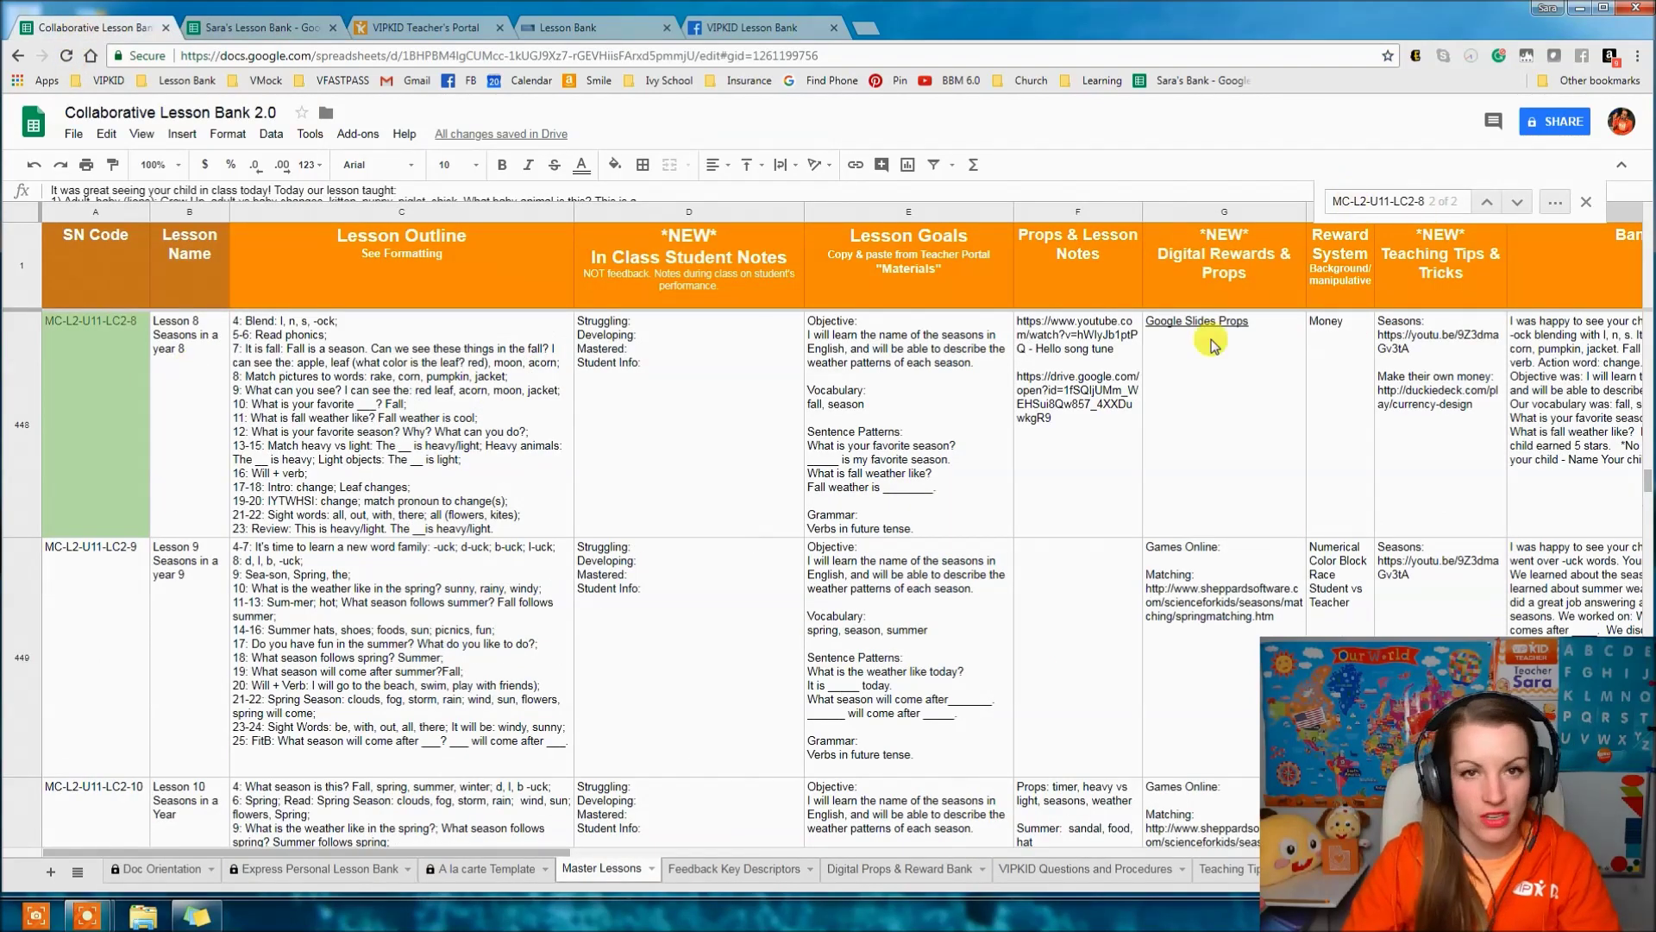
click(243, 28)
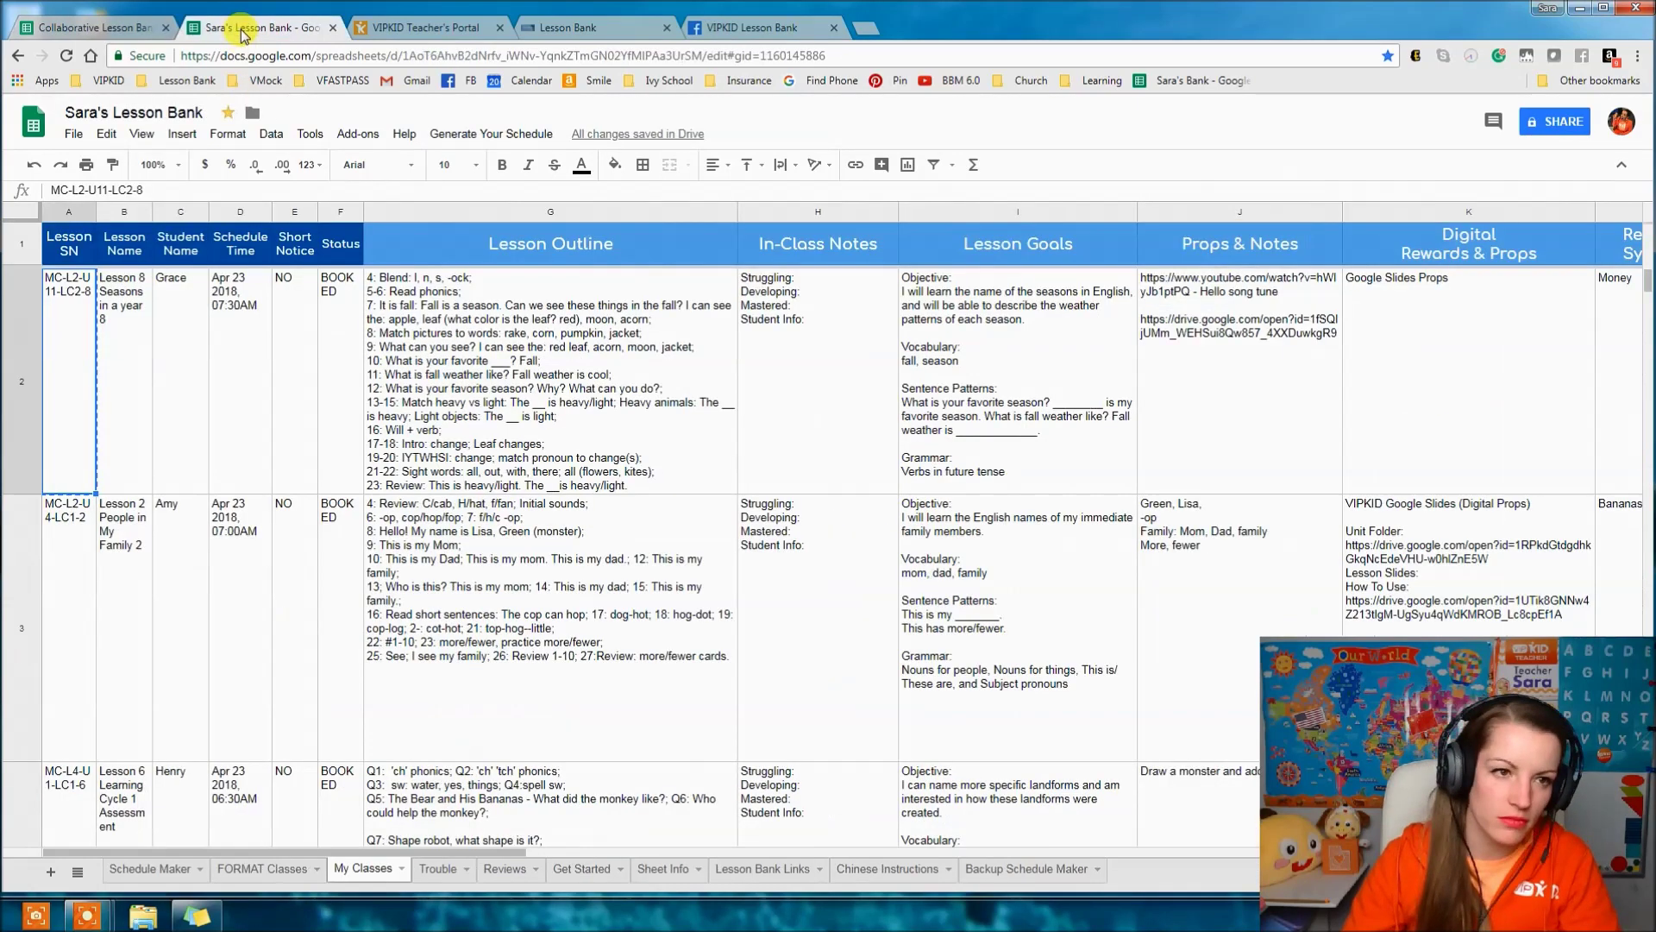
- Copy row 2 of My Classes from the Lesson Outline cell through the Bank Feedback cell
click(444, 377)
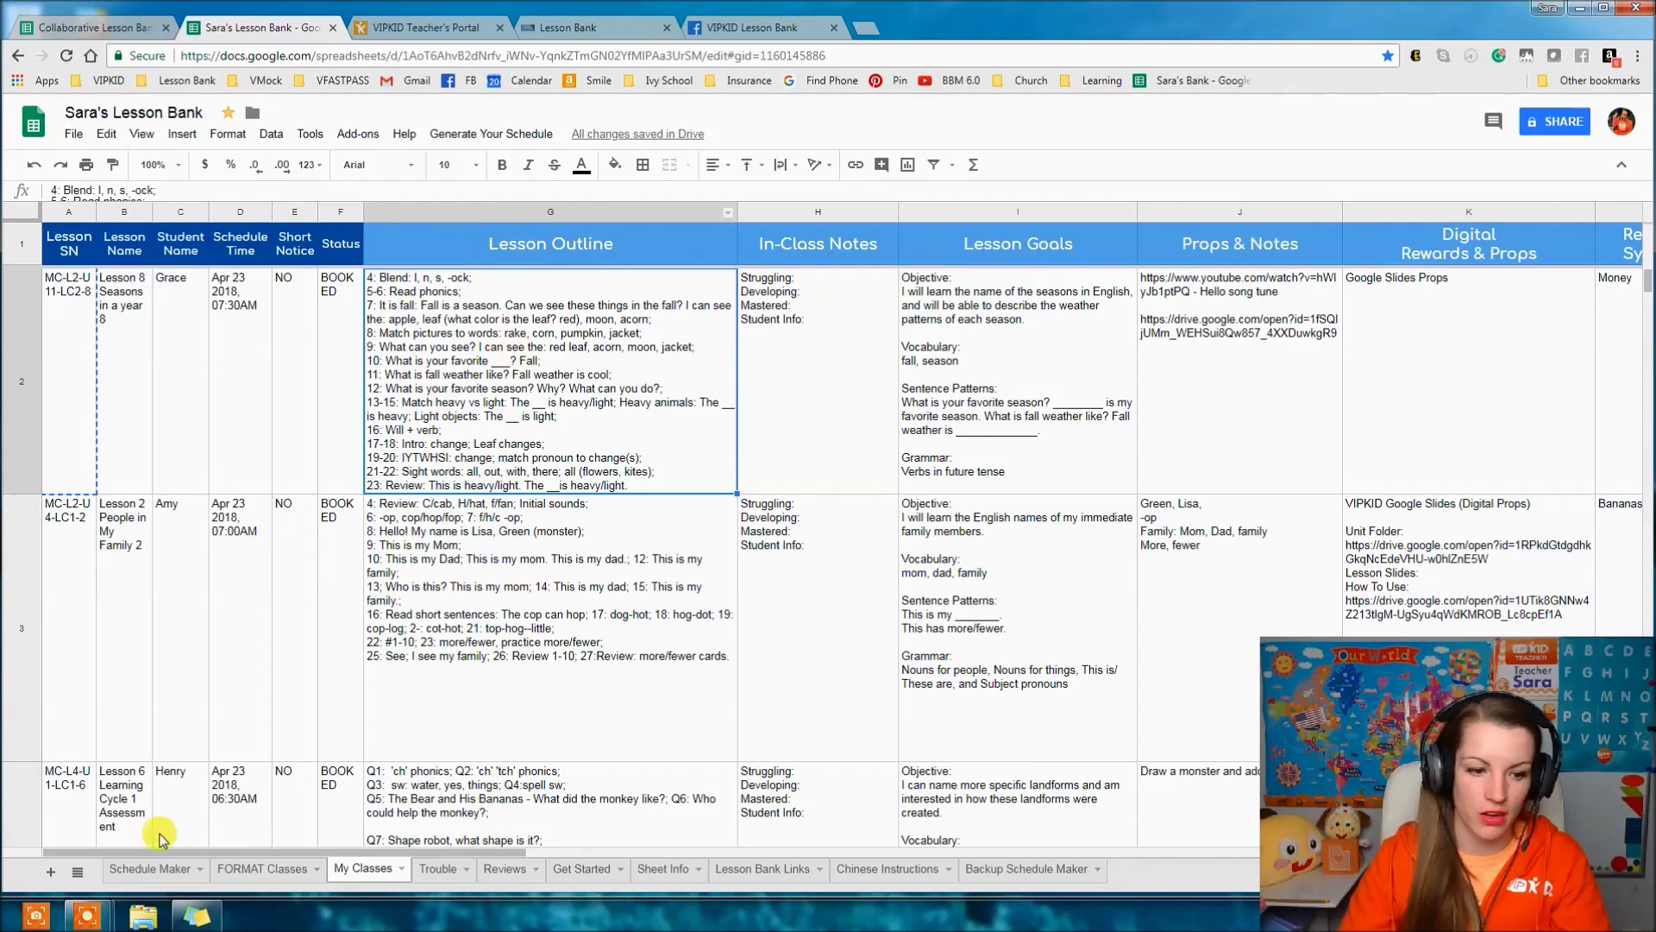
drag(179, 857, 568, 905)
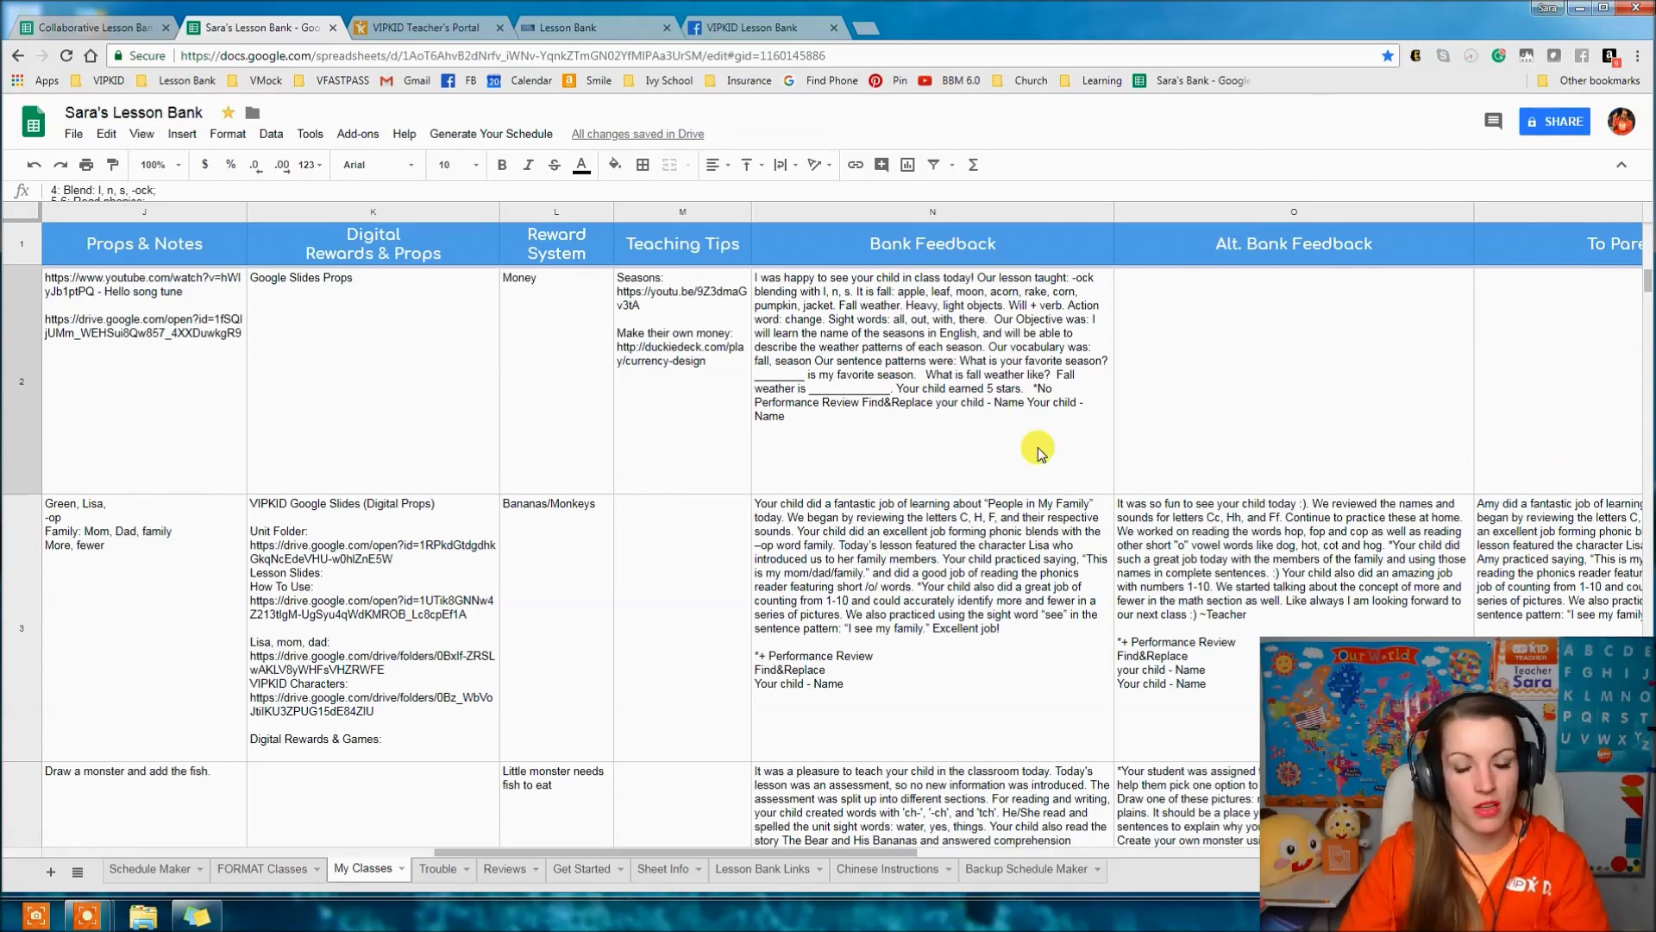
shift+click(974, 371)
drag(733, 852, 487, 851)
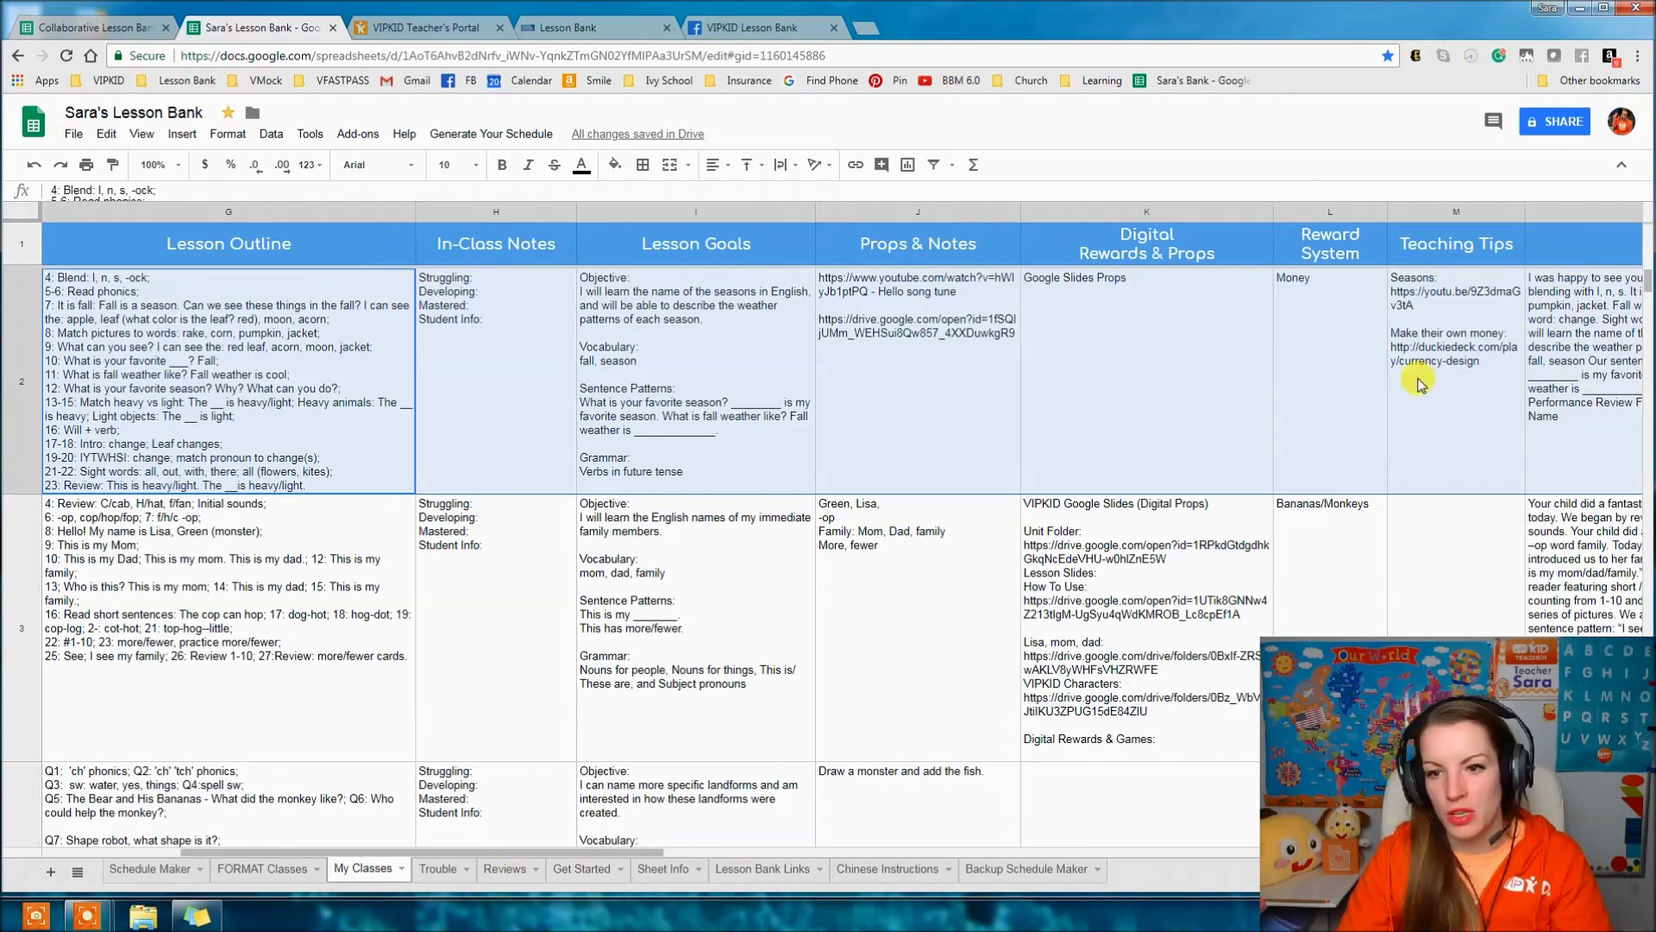
right_click(594, 375)
click(643, 410)
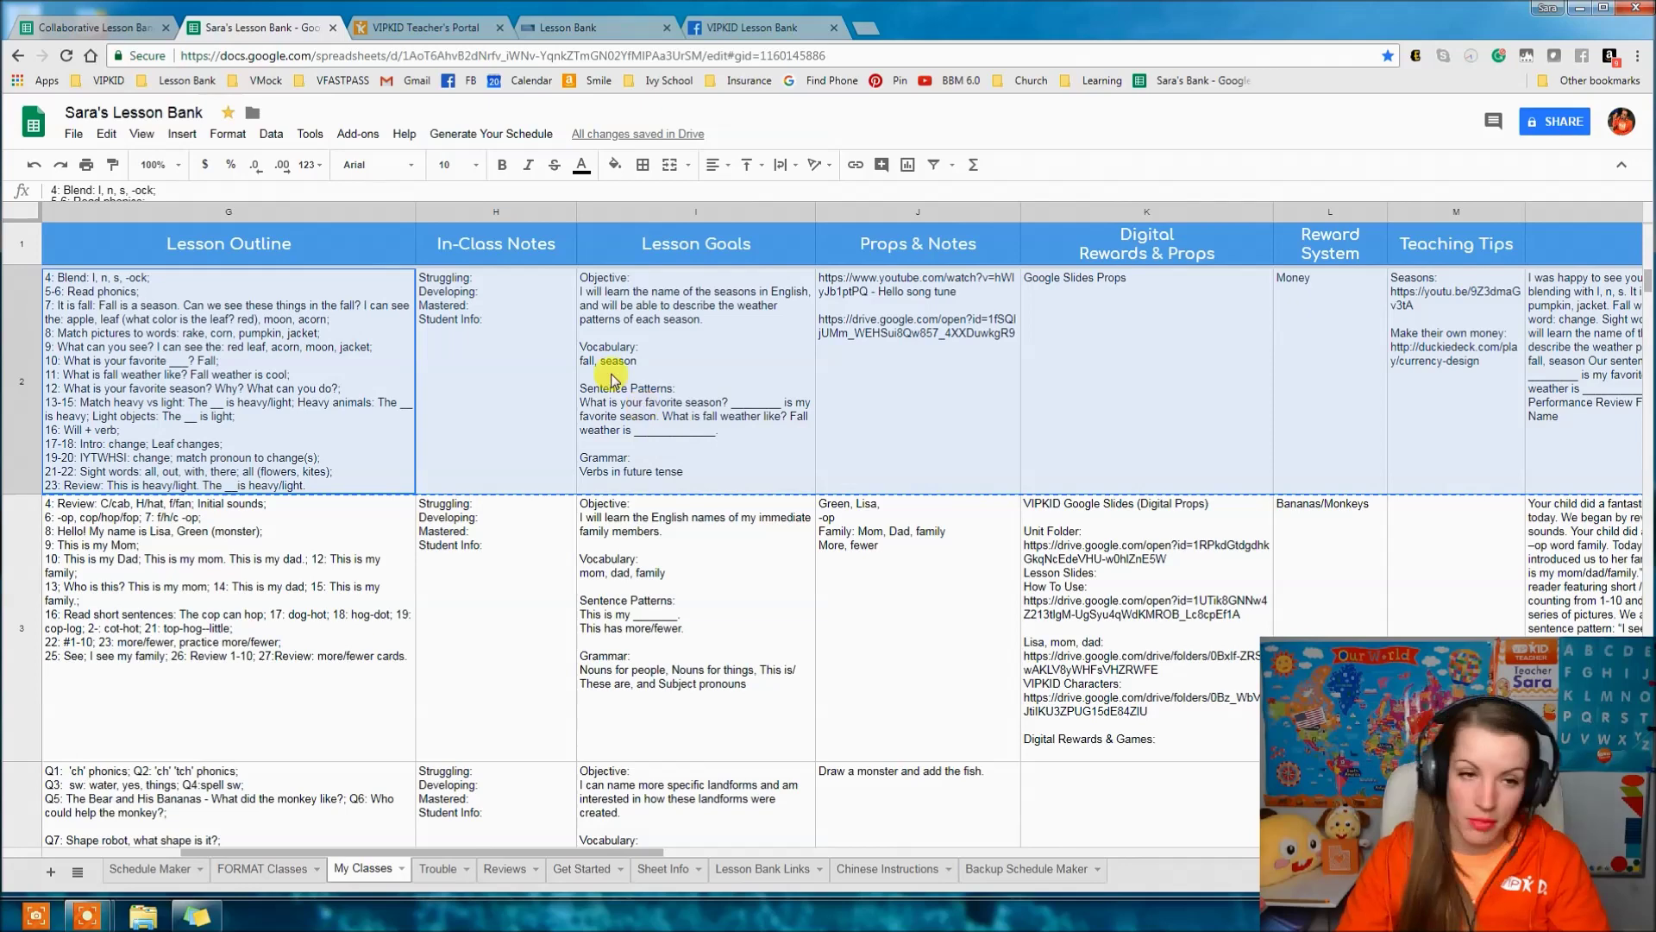
- Paste the copied lesson details over the MC-L2-U11-LC2-8 row in Master Lessons, starting at its Lesson Outline cell, and accept the protected-range edit
click(112, 28)
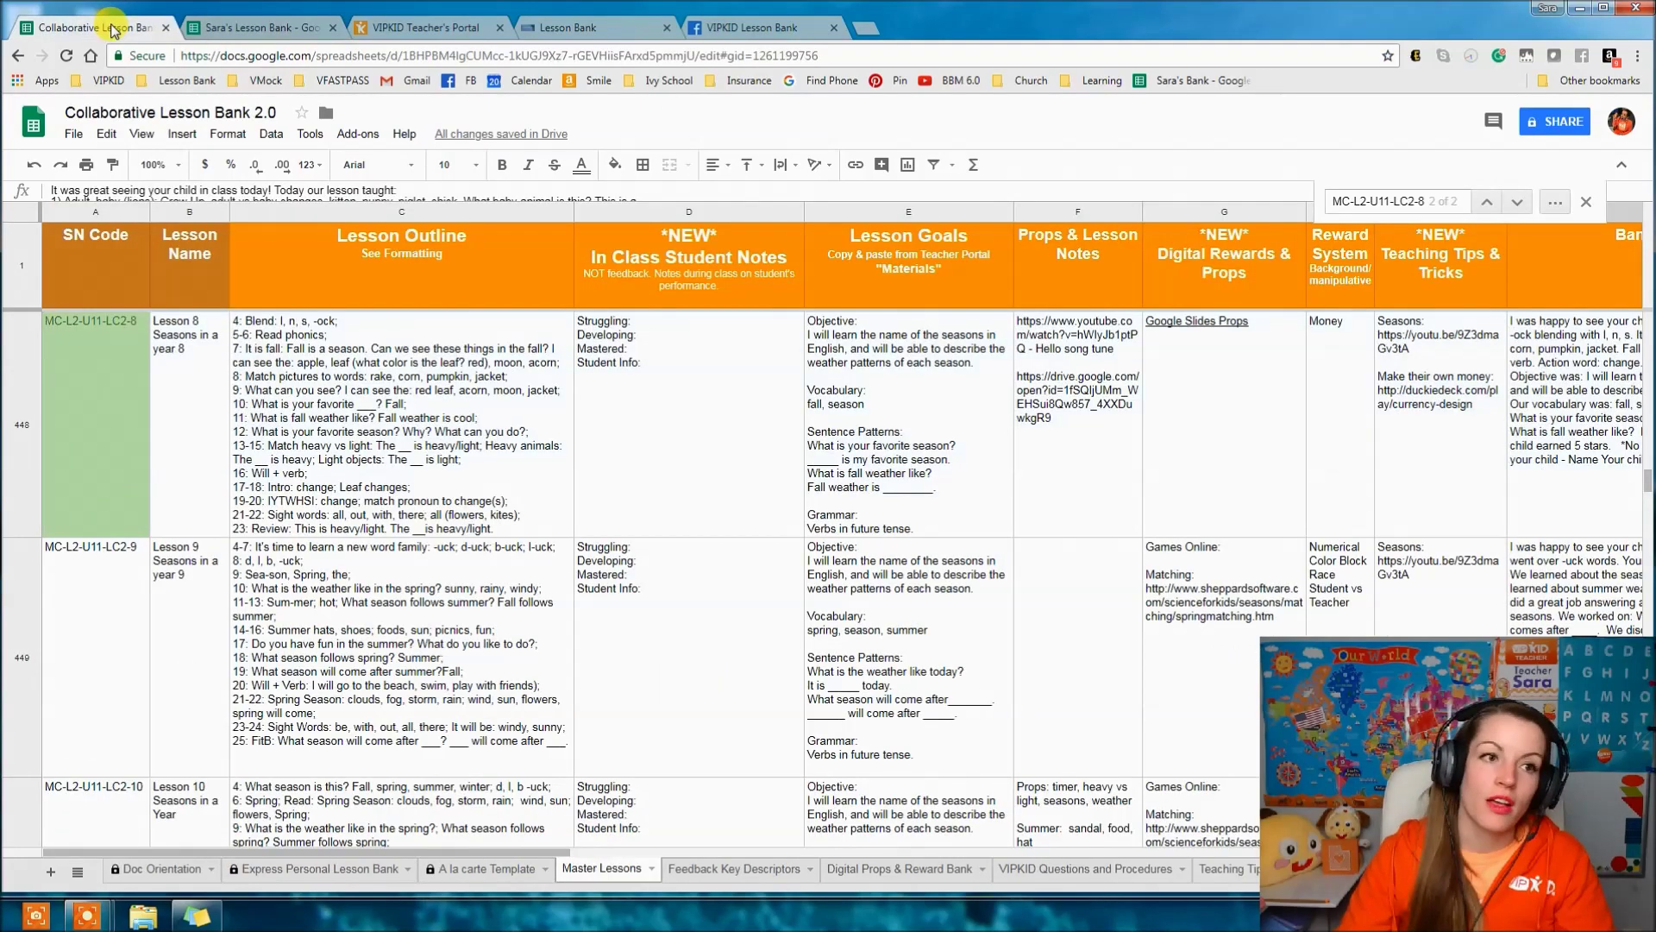
click(328, 354)
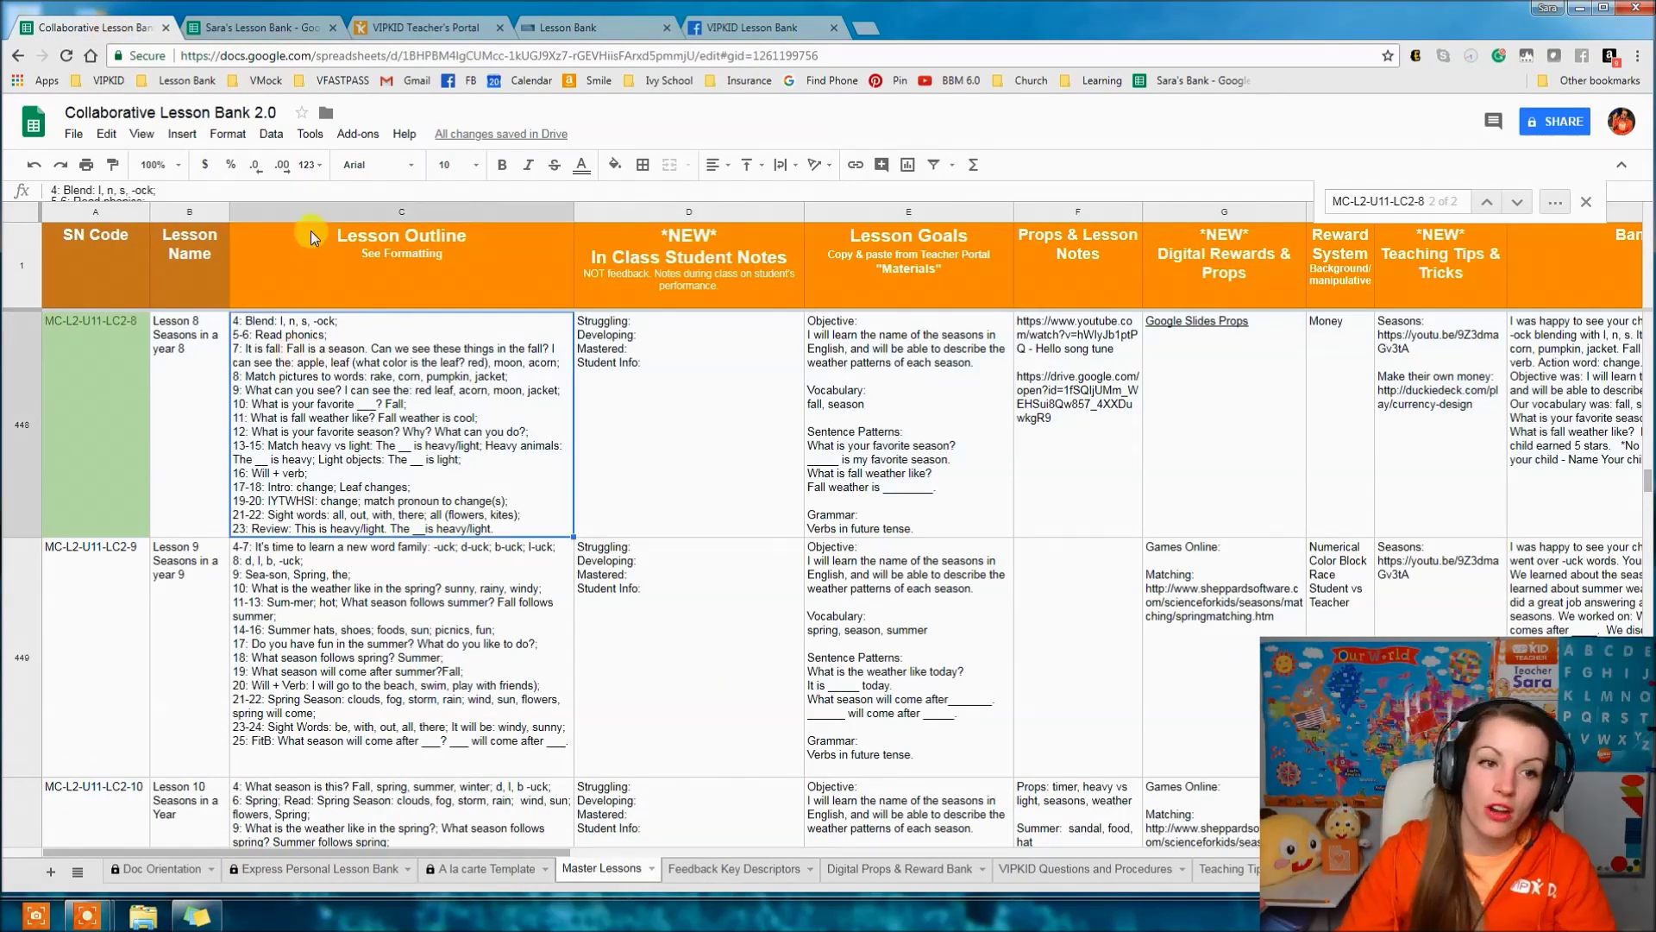
click(245, 29)
click(65, 30)
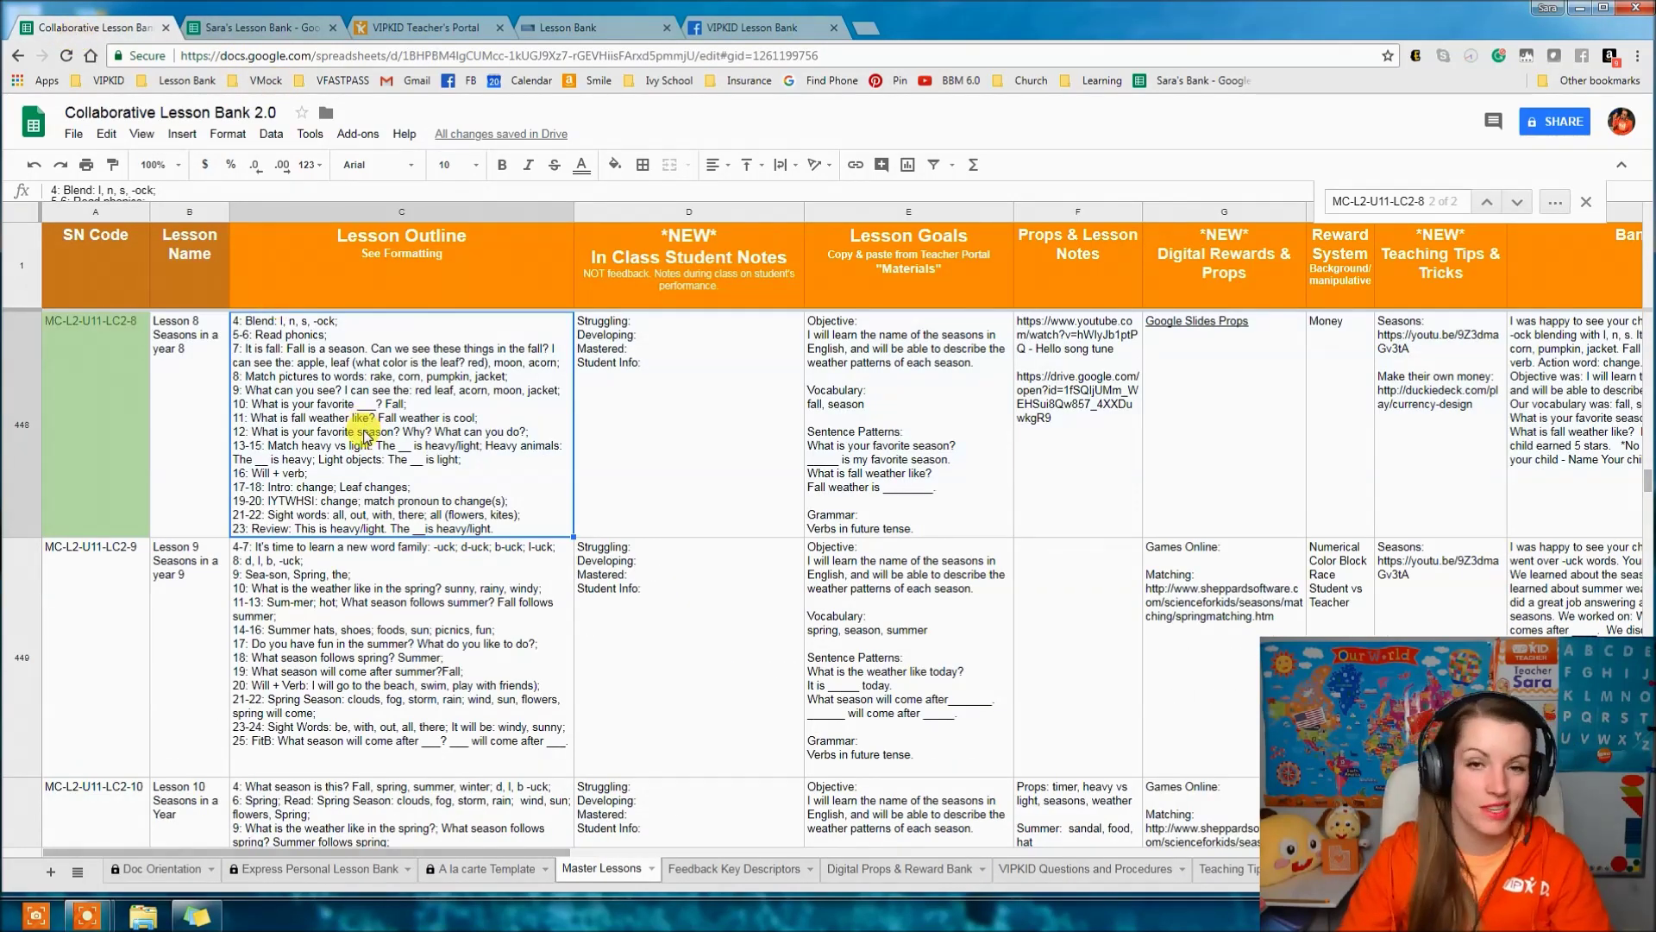
click(422, 571)
click(417, 452)
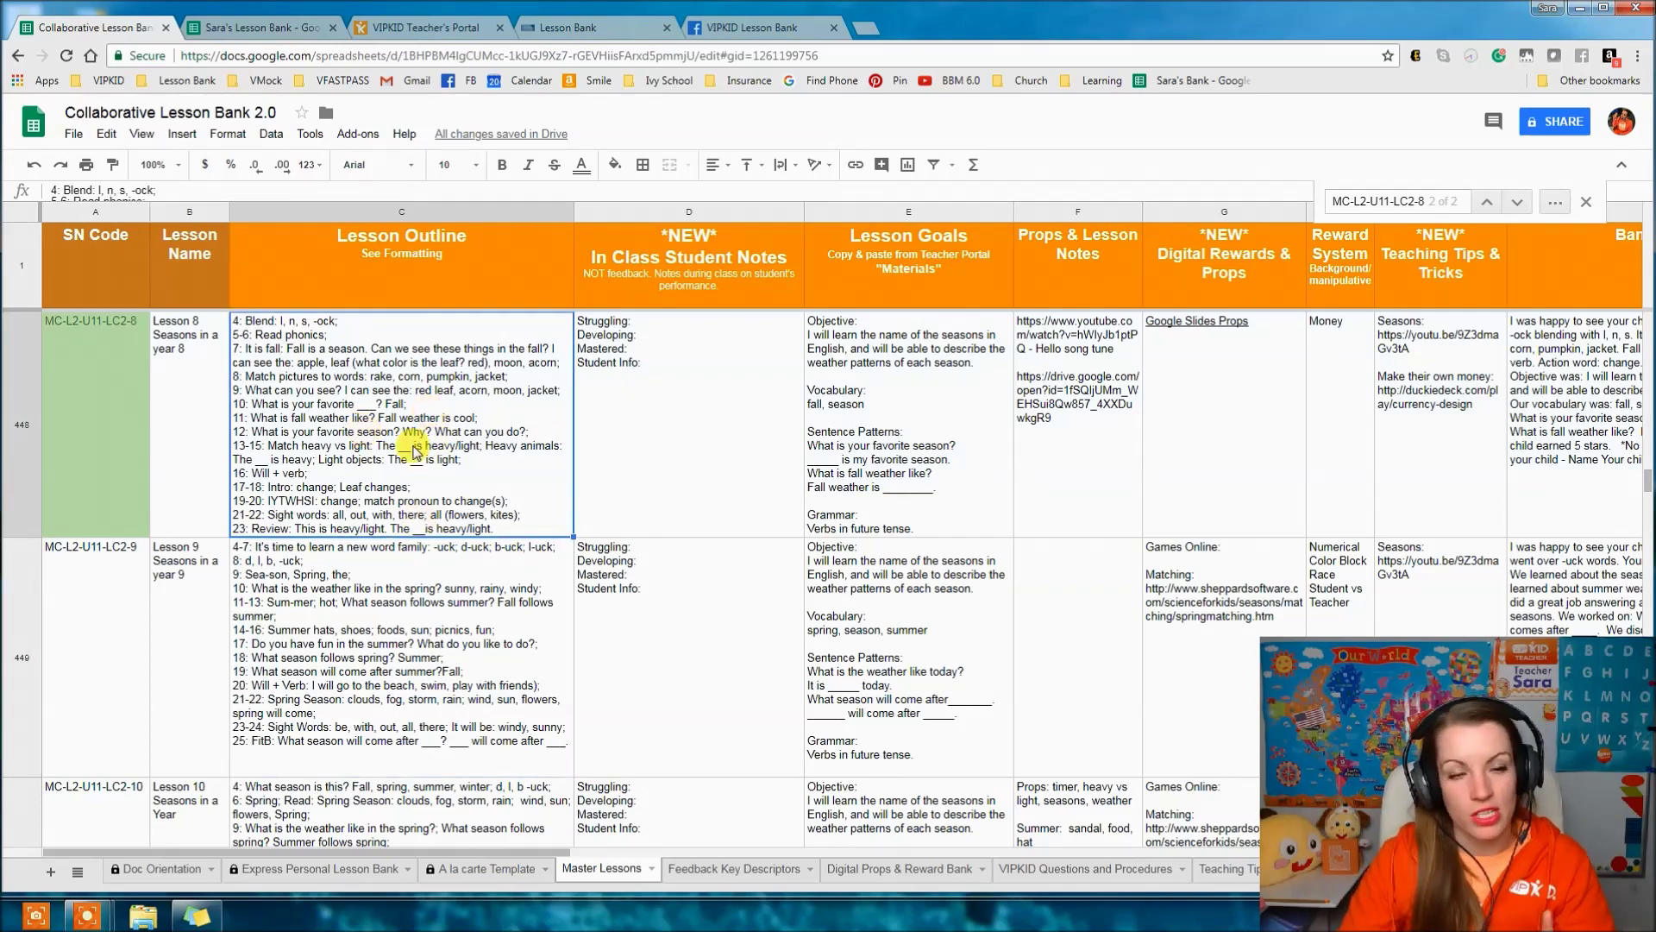
double_click(418, 452)
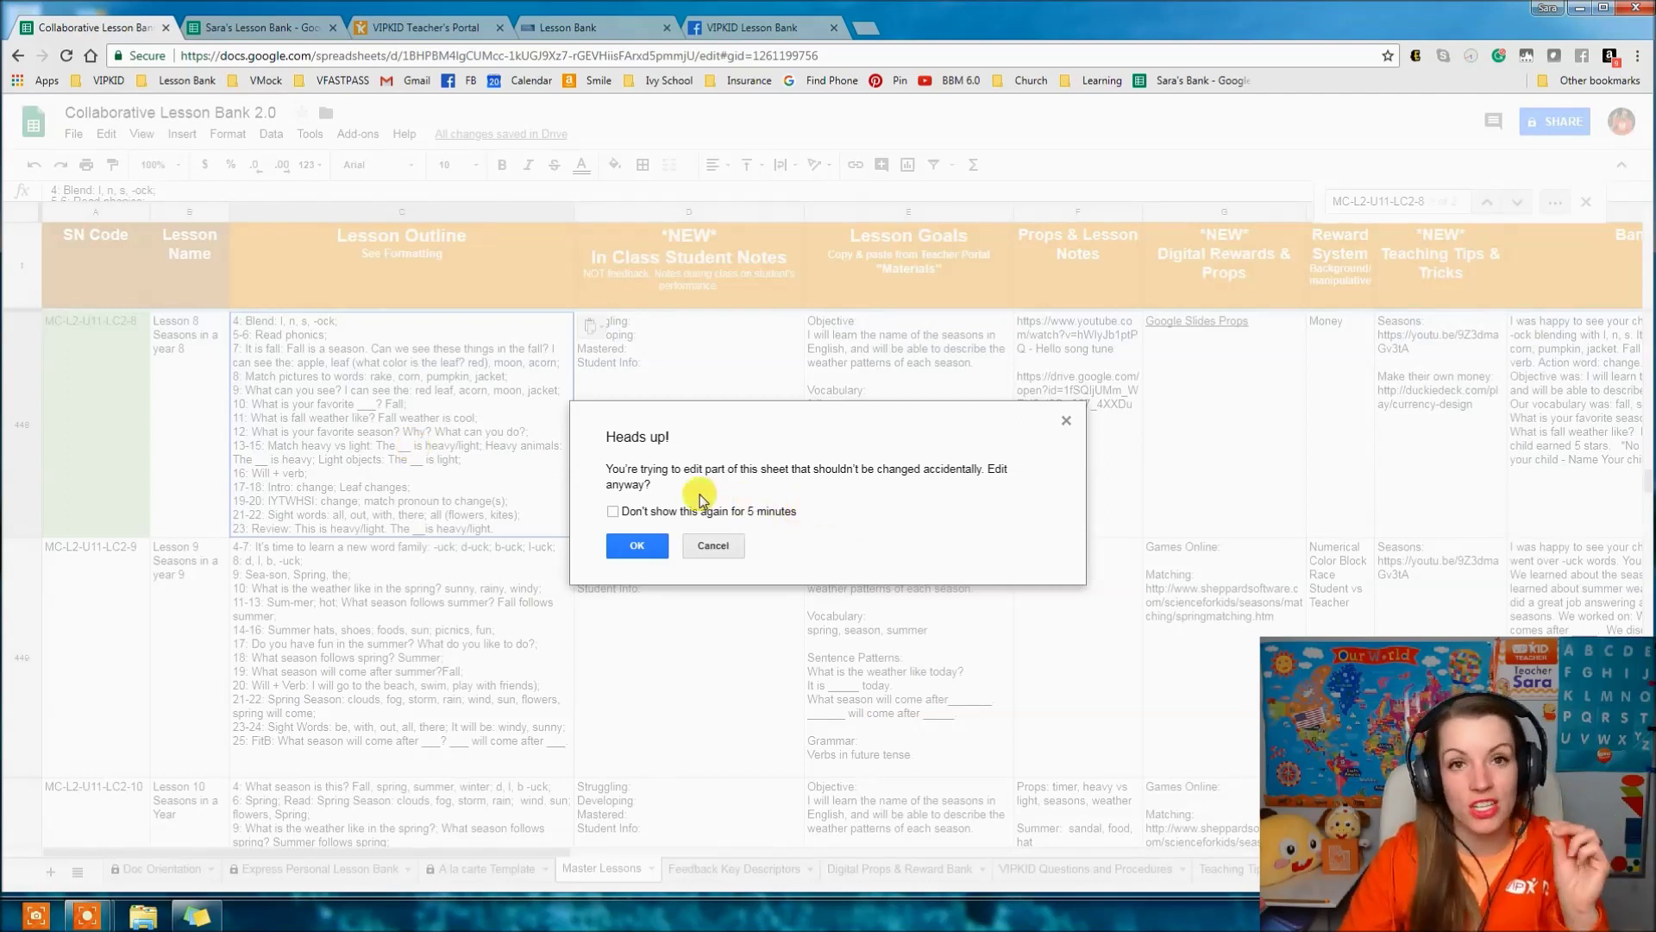
click(636, 546)
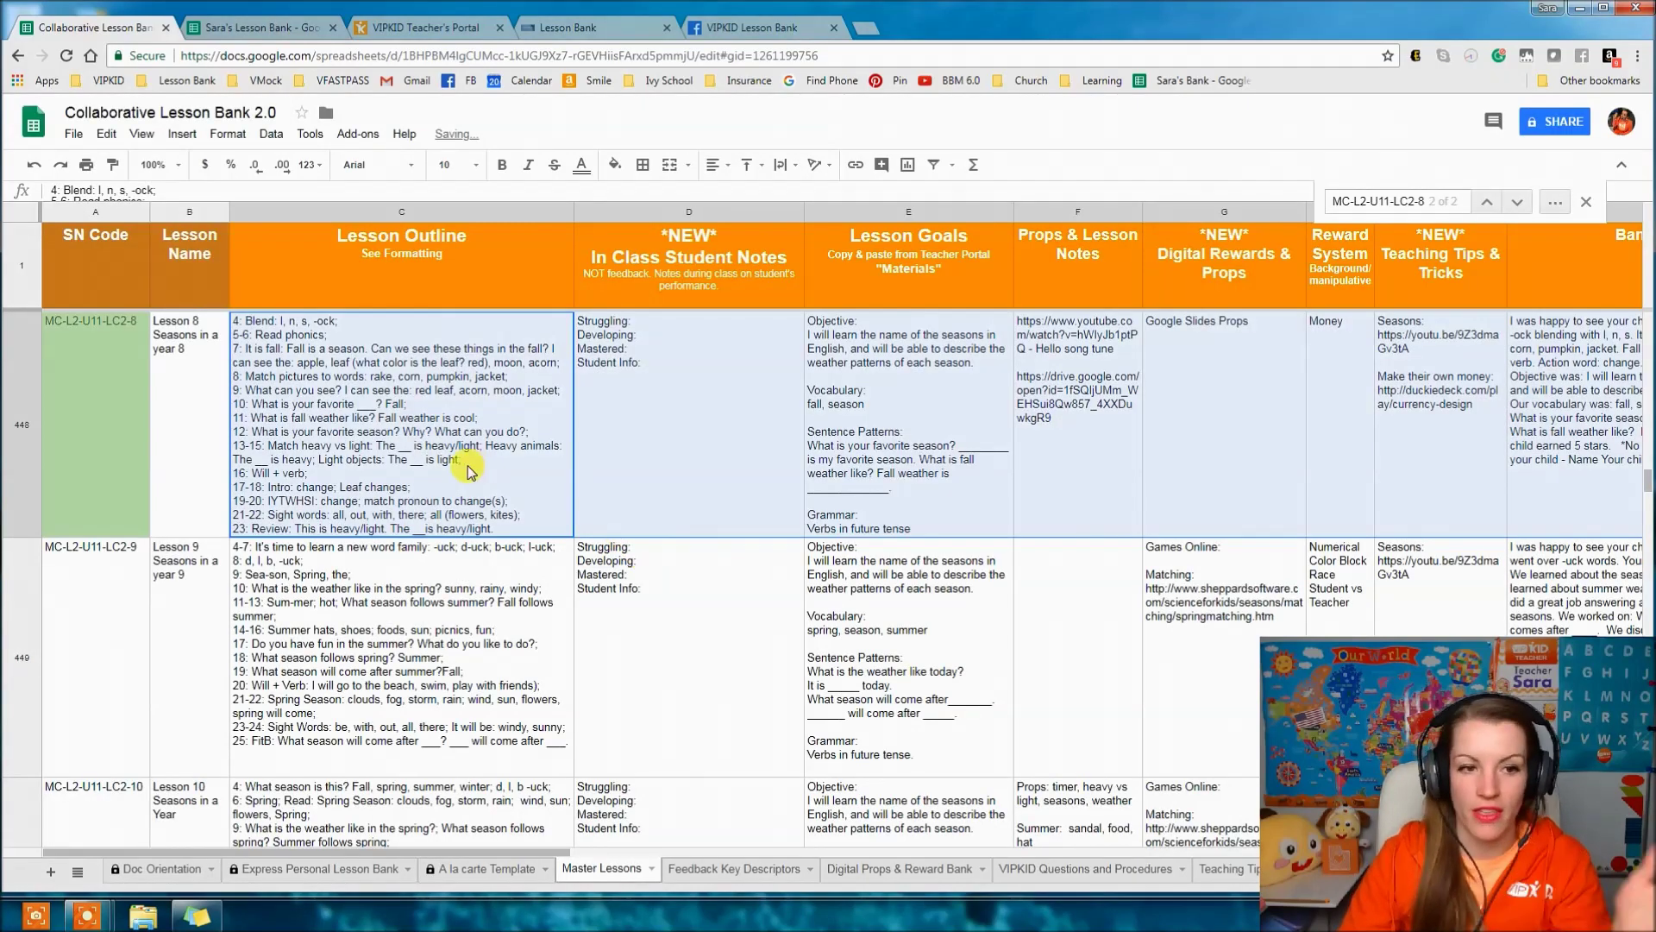
click(783, 421)
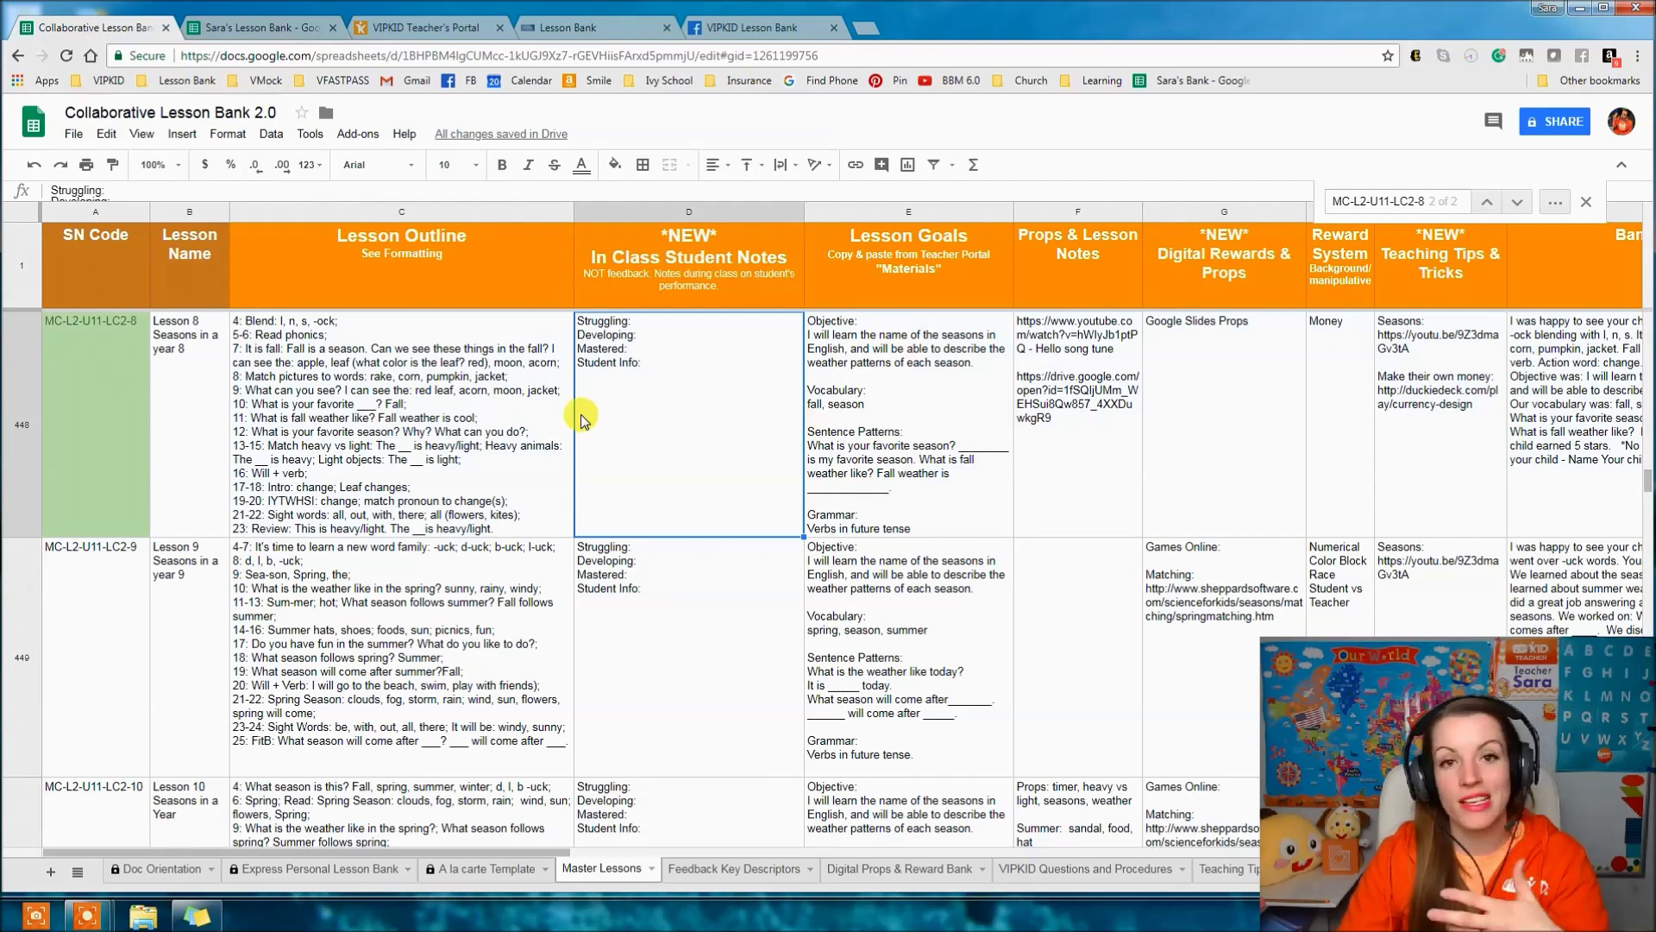
- Compare the personal bank's My Classes row with the Collaborative Lesson Bank's A la carte Template and the MC-L2-U11-LC2-8 row in Master Lessons
click(286, 28)
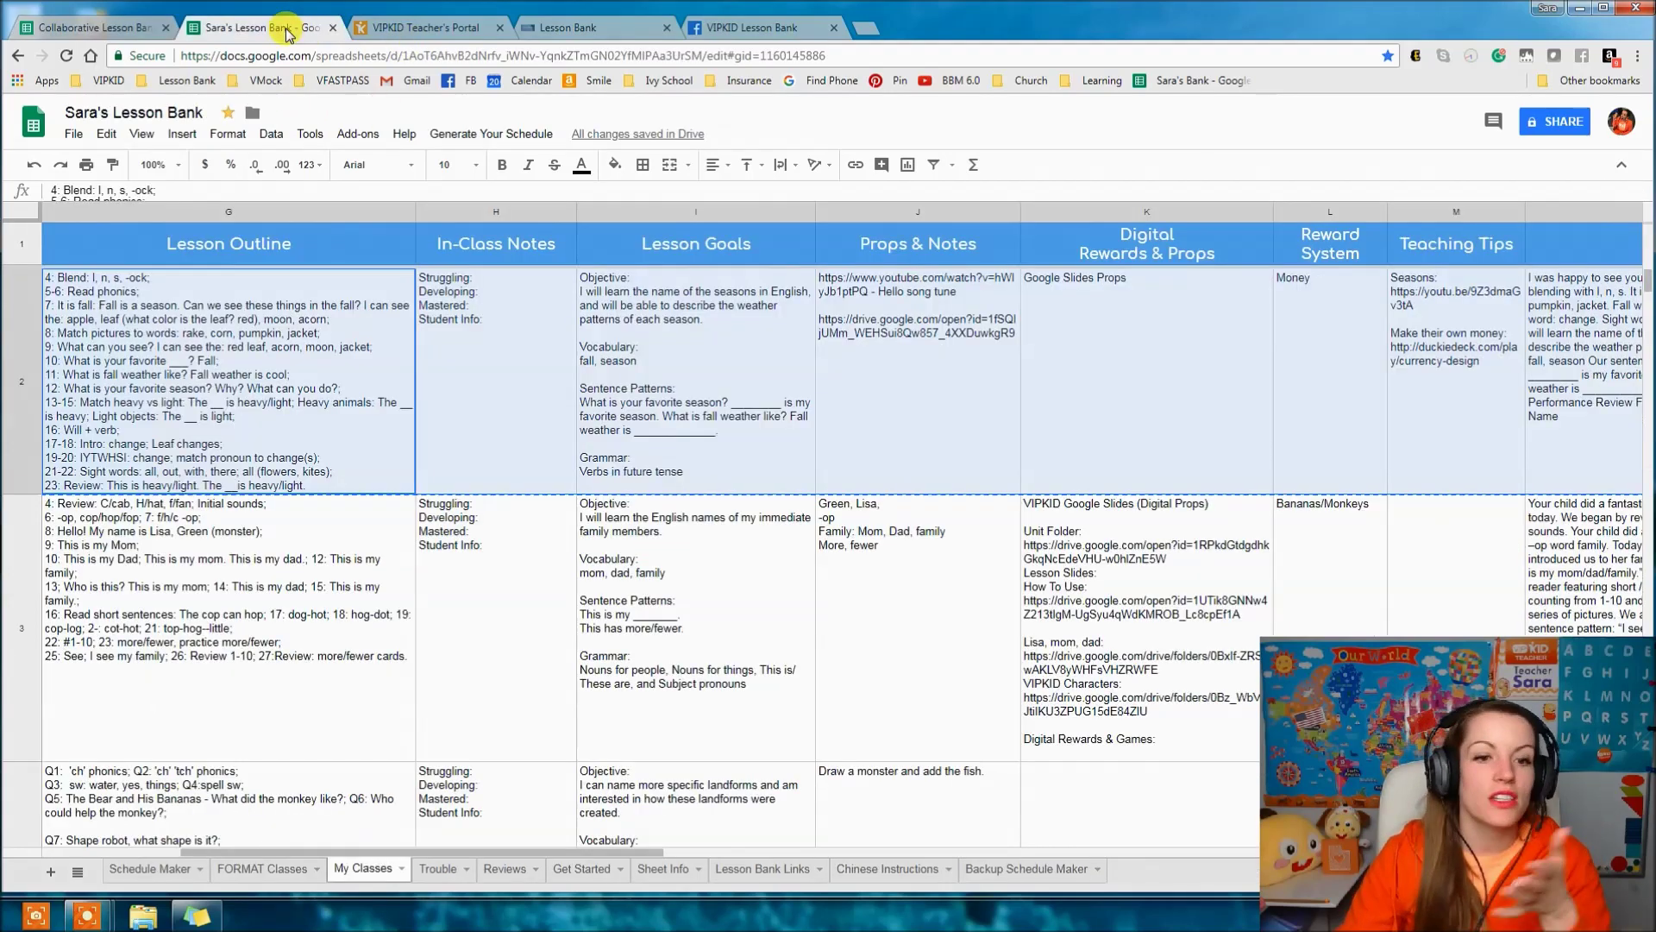
click(585, 349)
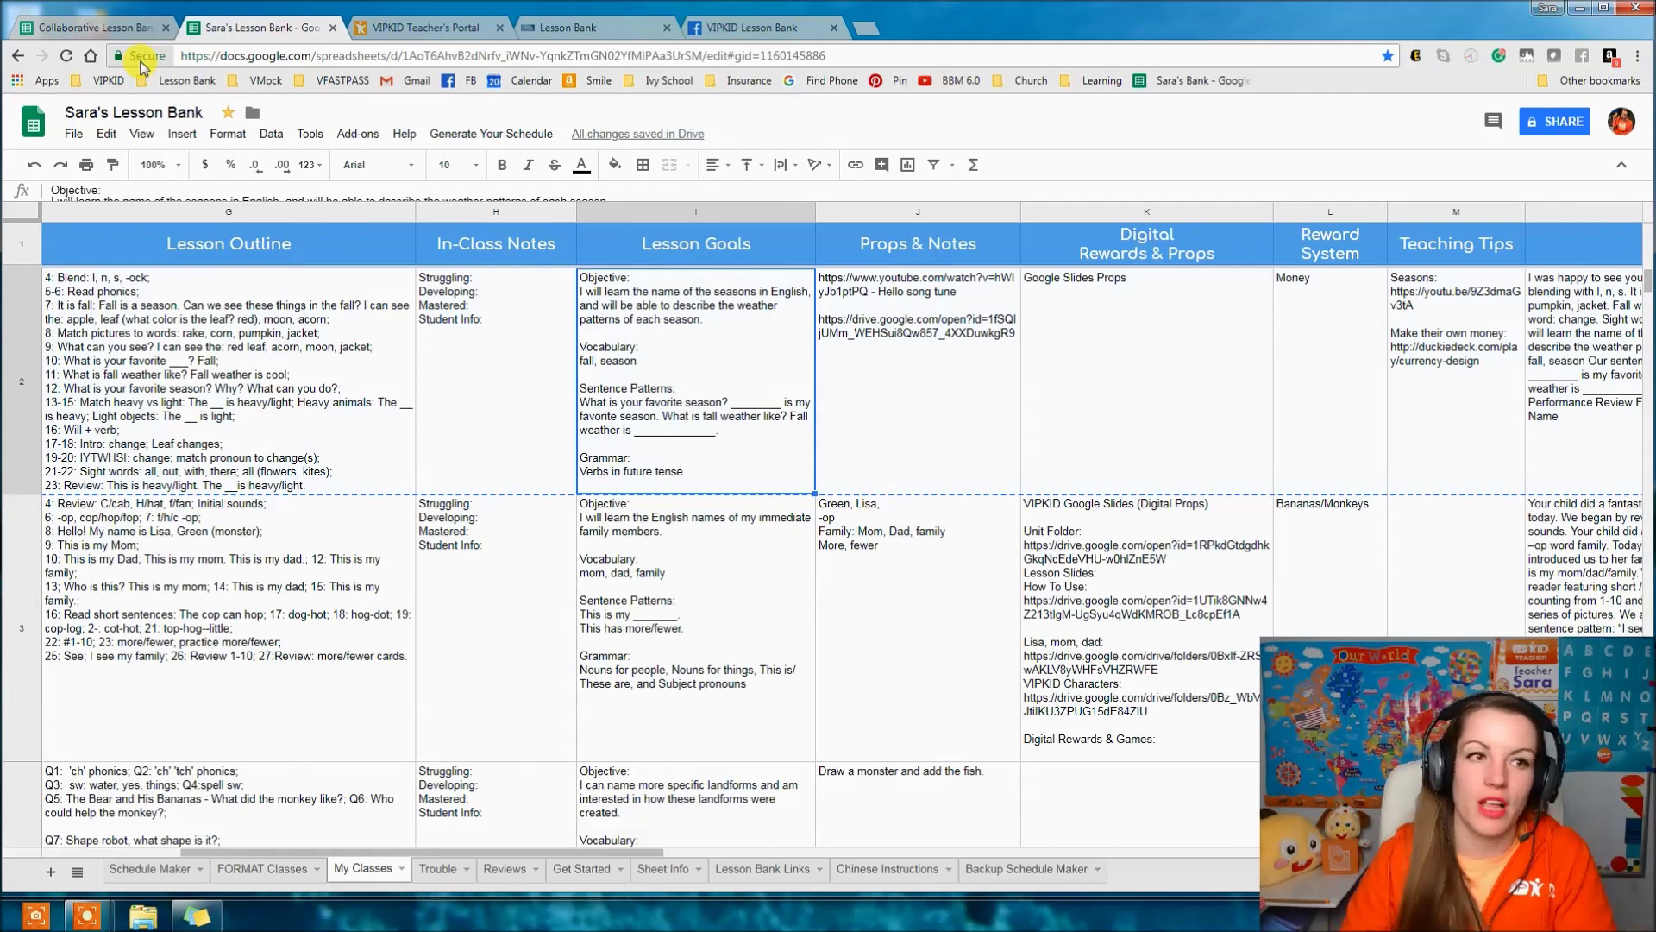
click(93, 28)
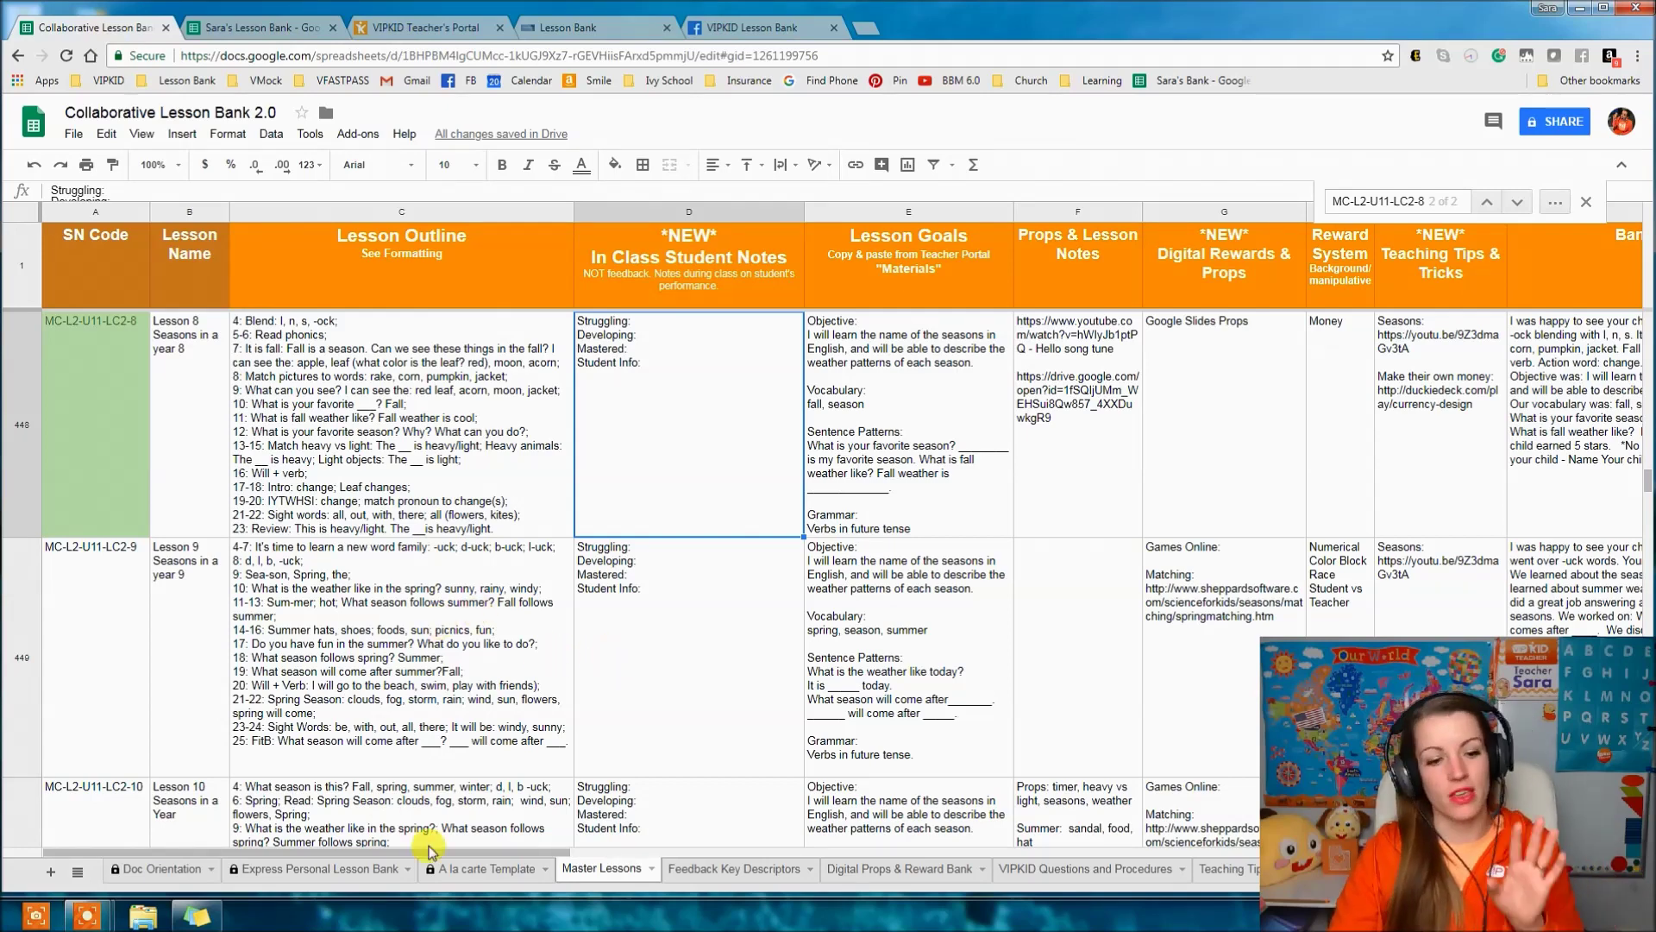
click(463, 871)
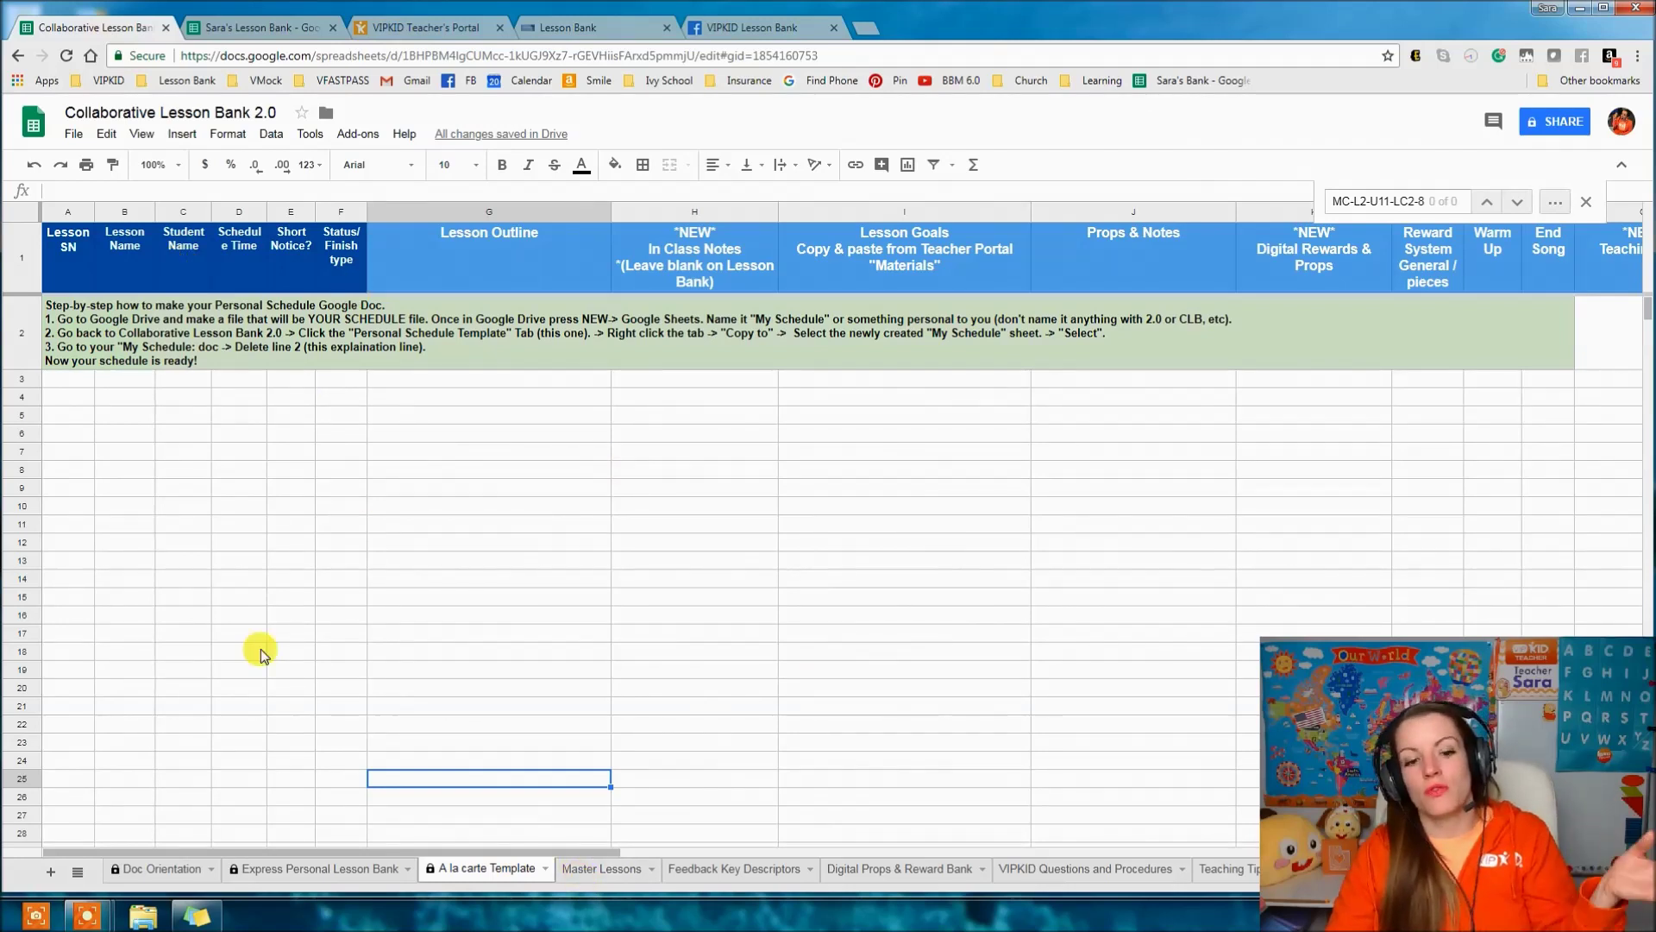
click(602, 873)
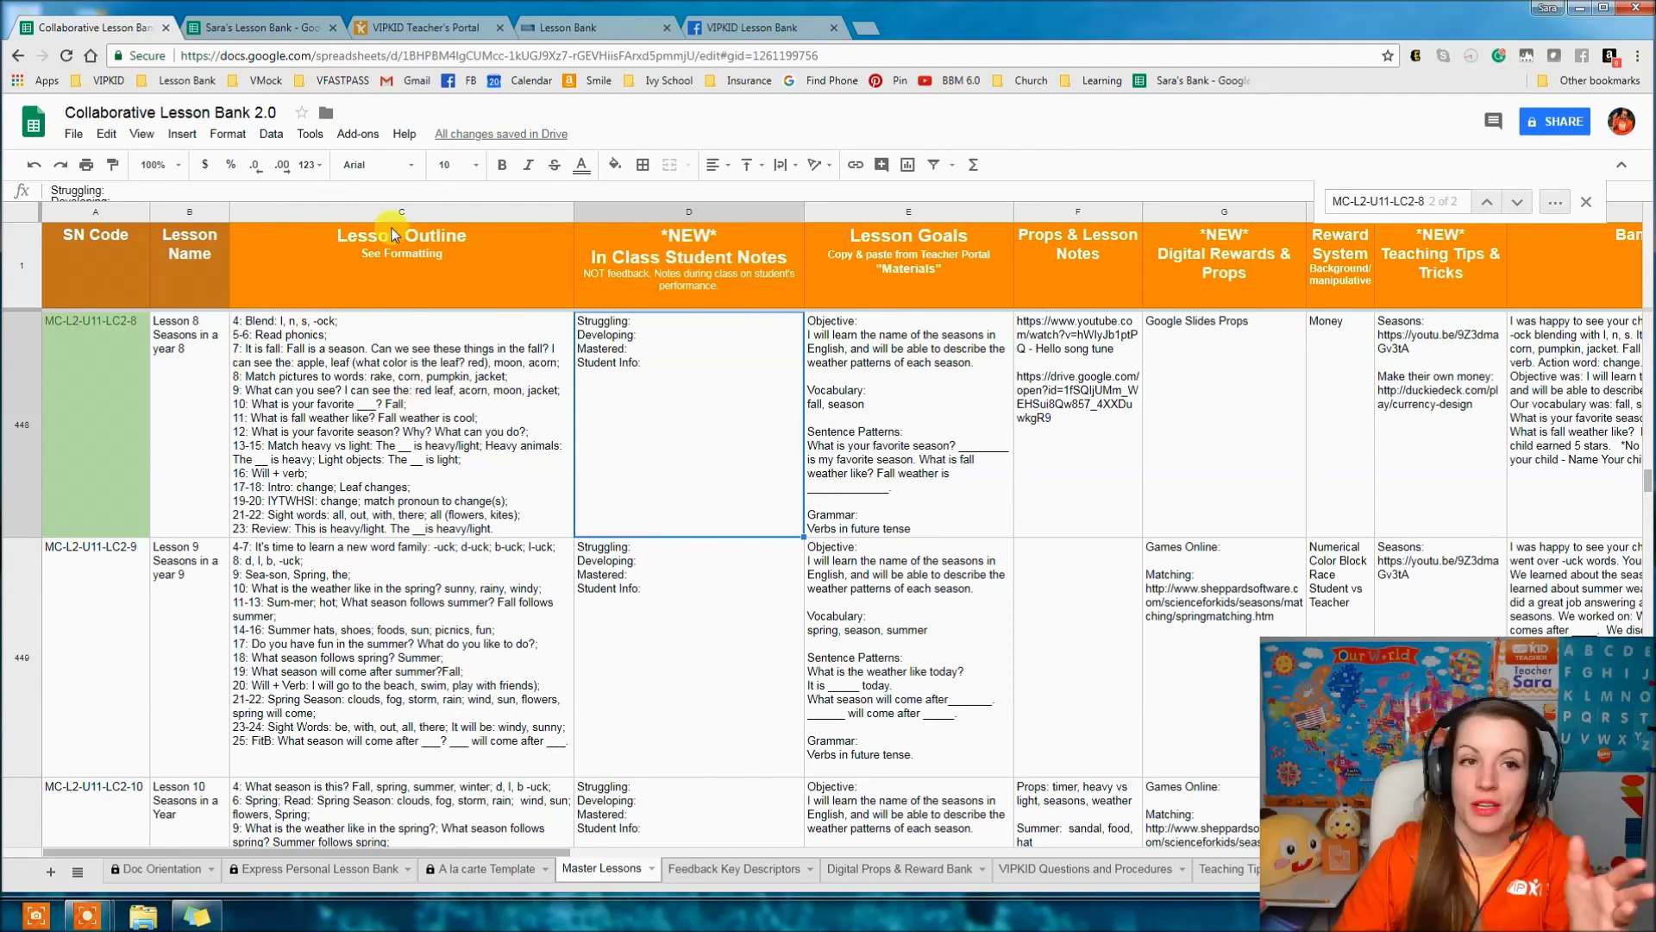
click(282, 30)
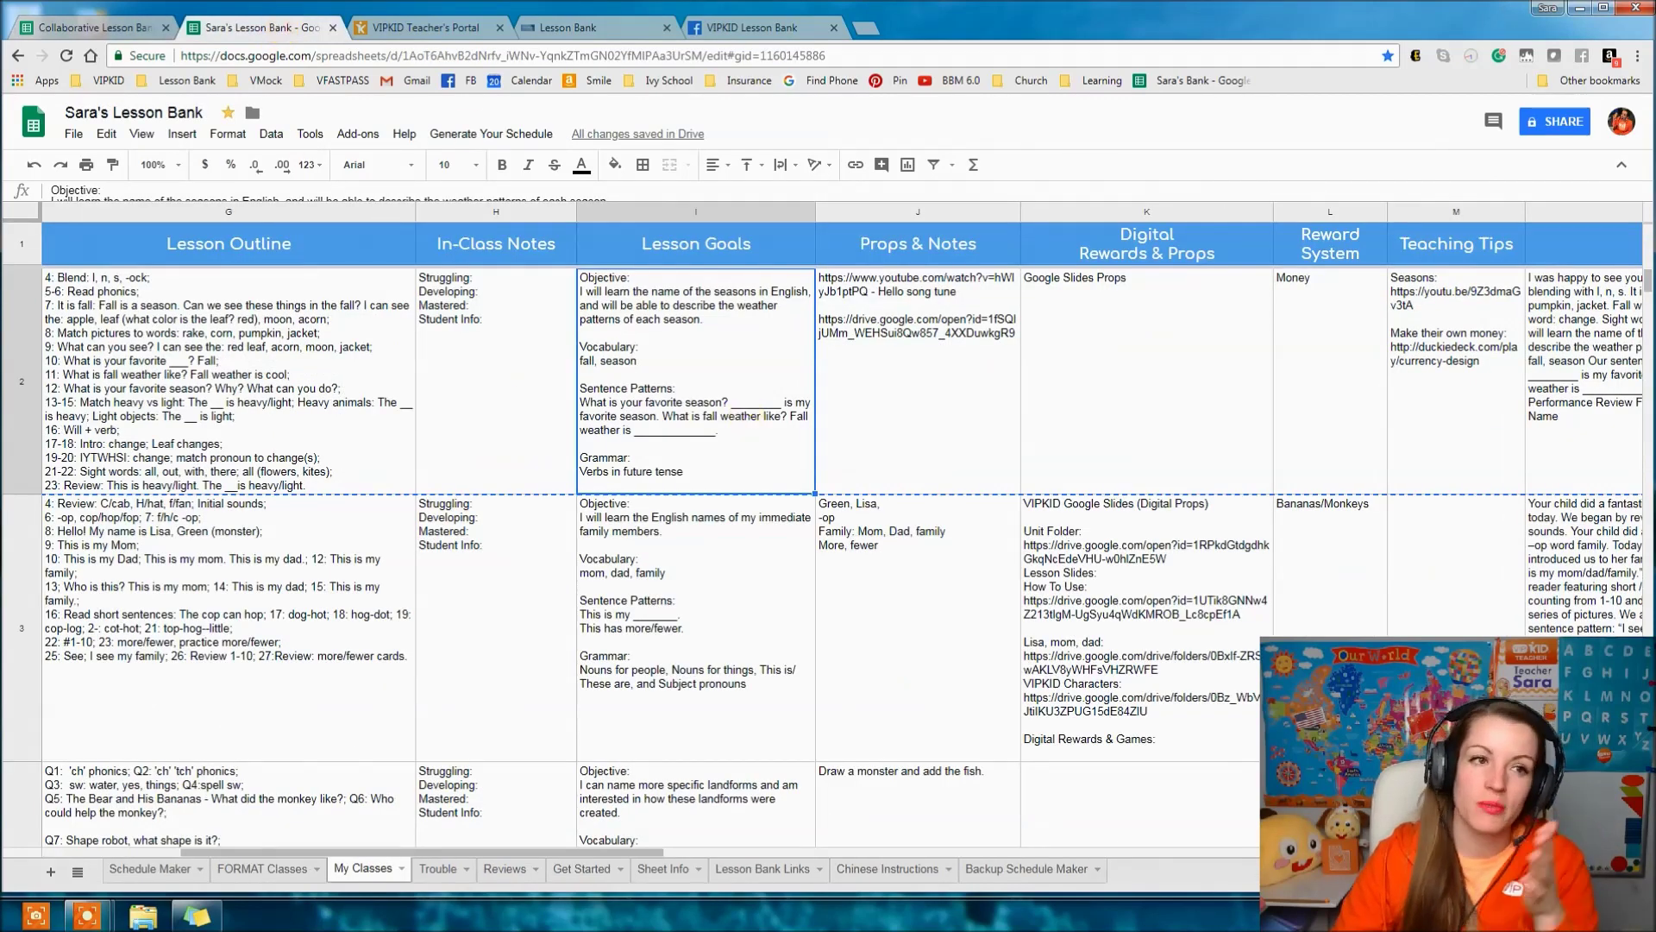
click(125, 27)
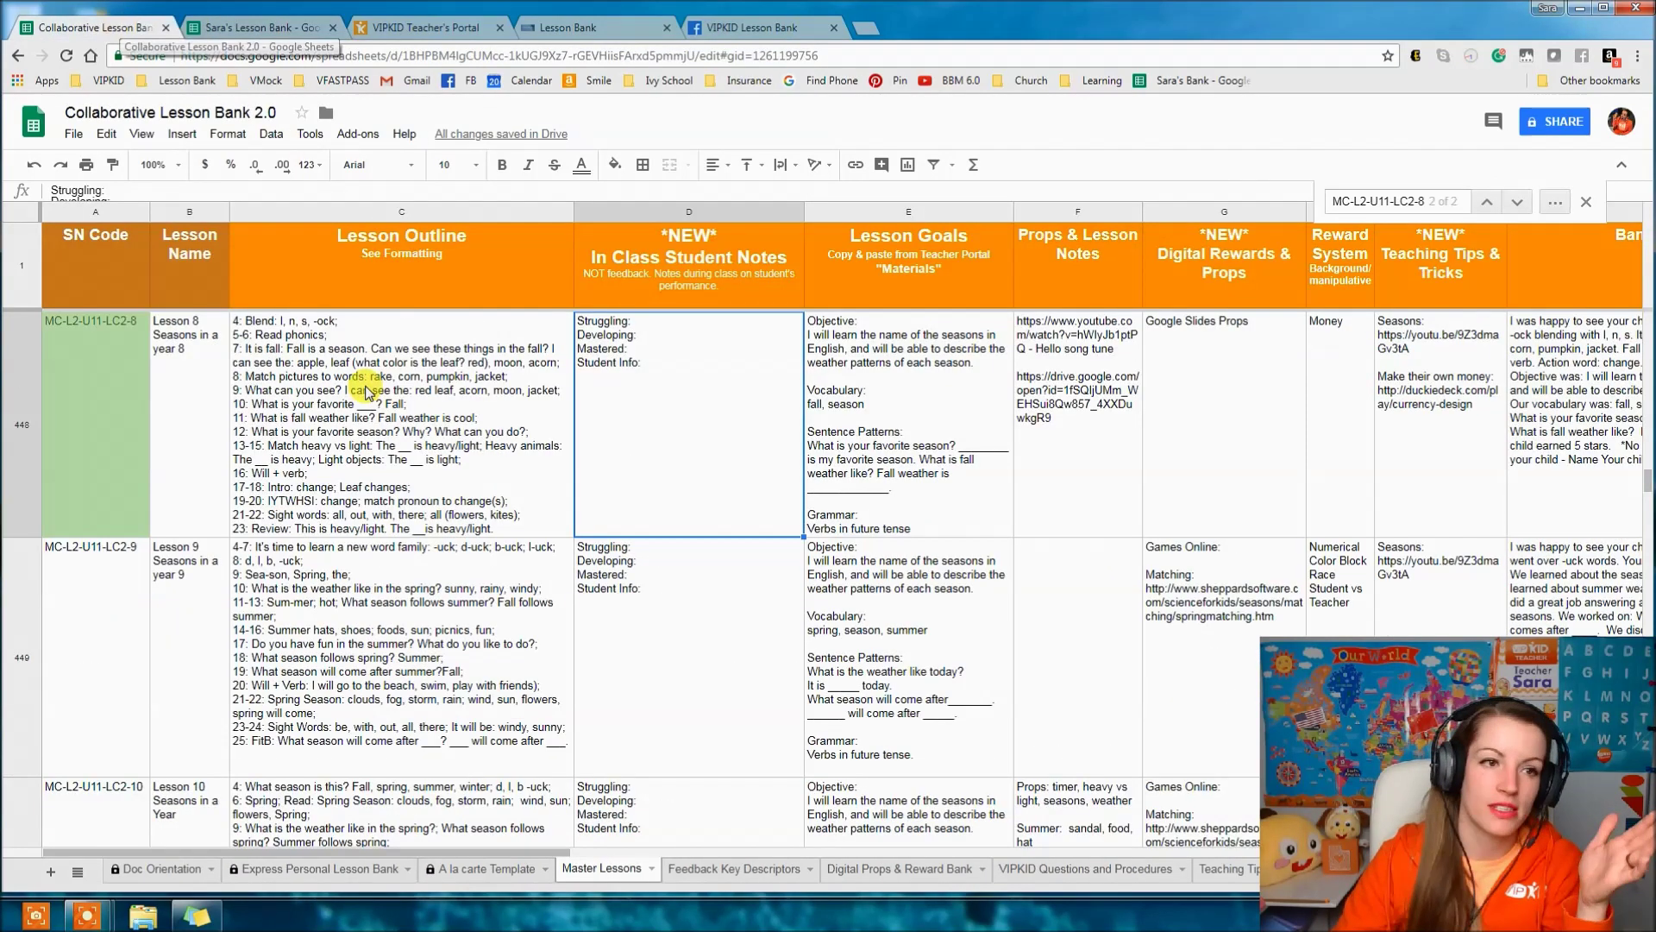
click(425, 454)
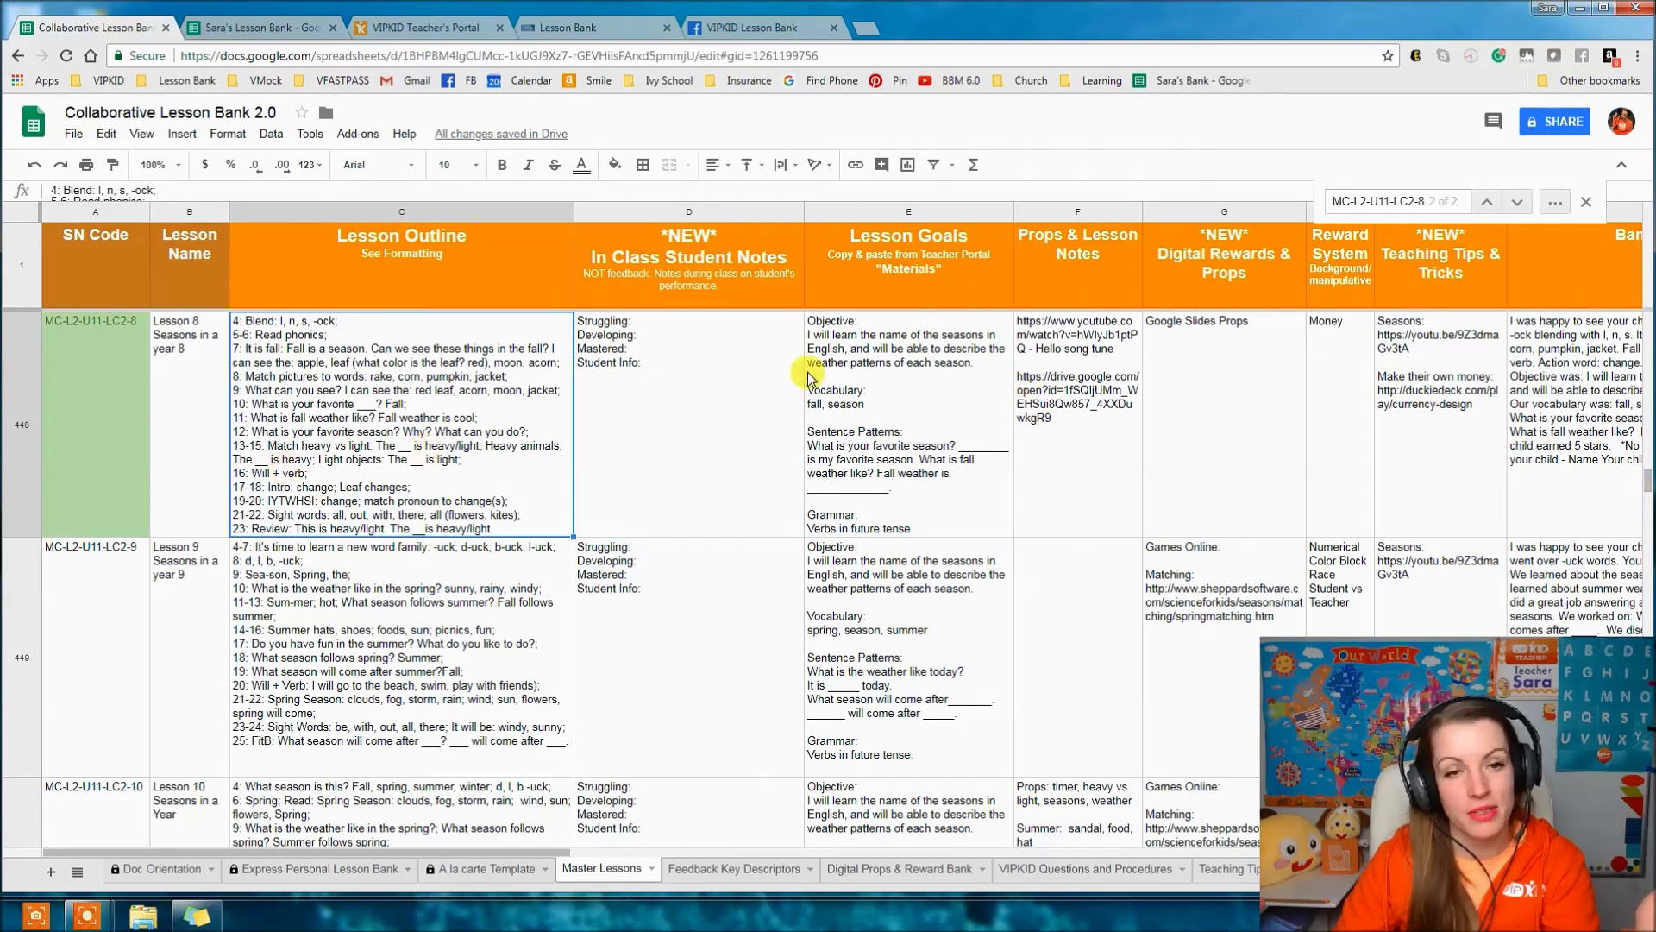
- Review the column formatting instructions and the example lesson's Lesson Outline and Lesson Goals on the Doc Orientation sheet
click(173, 869)
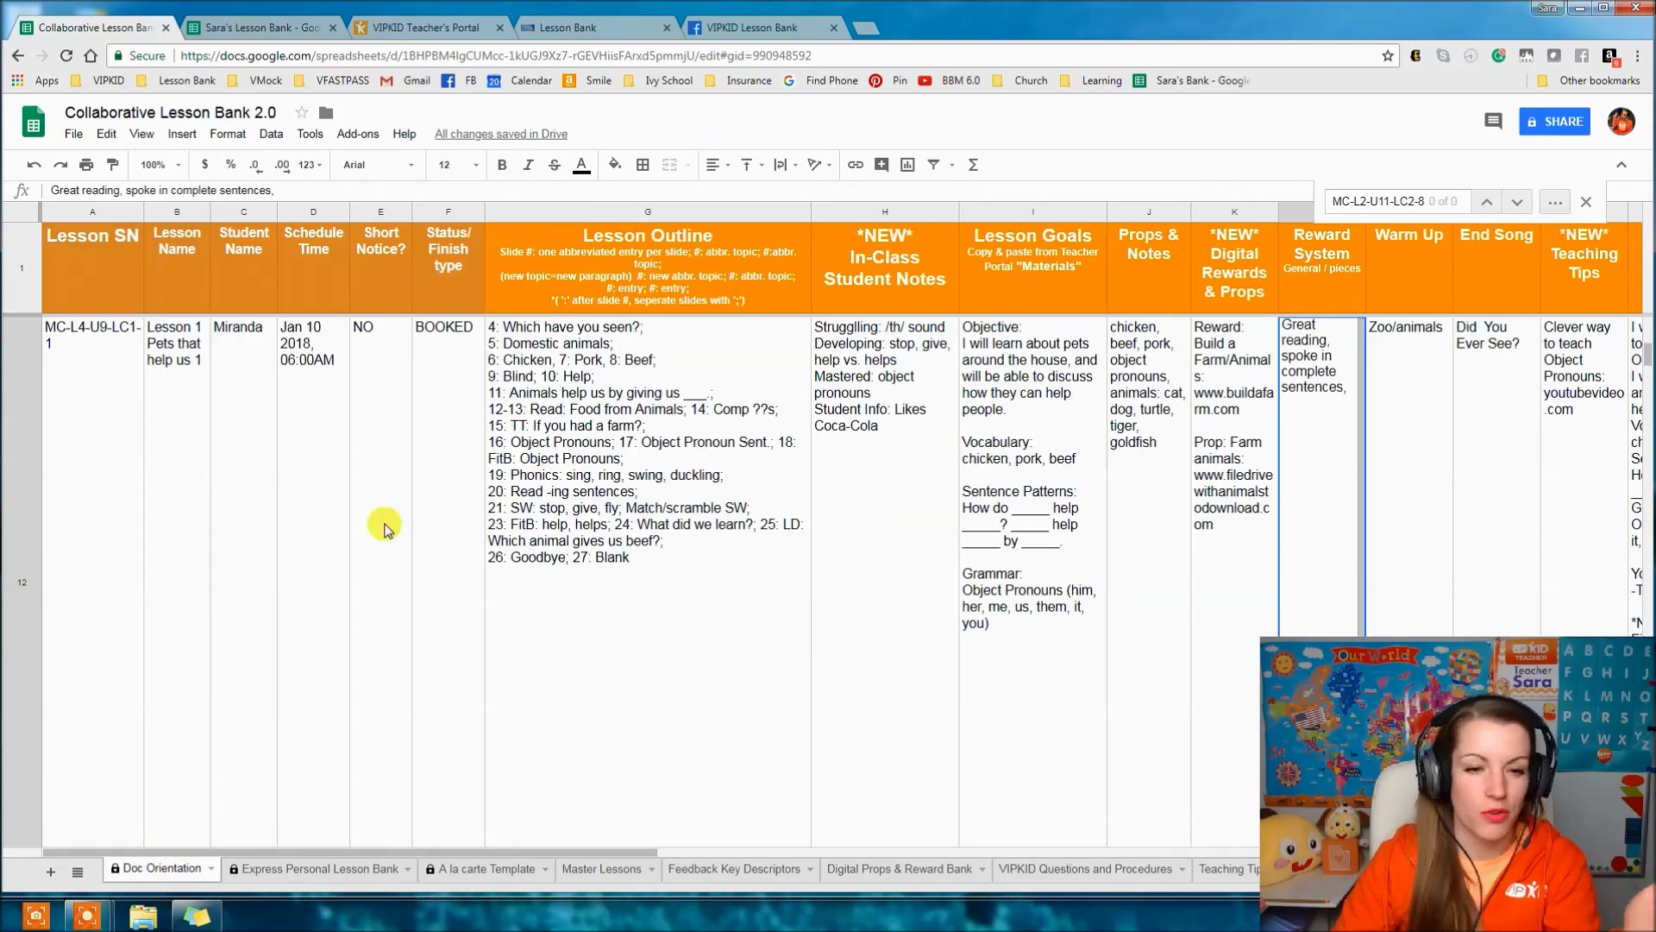
click(798, 424)
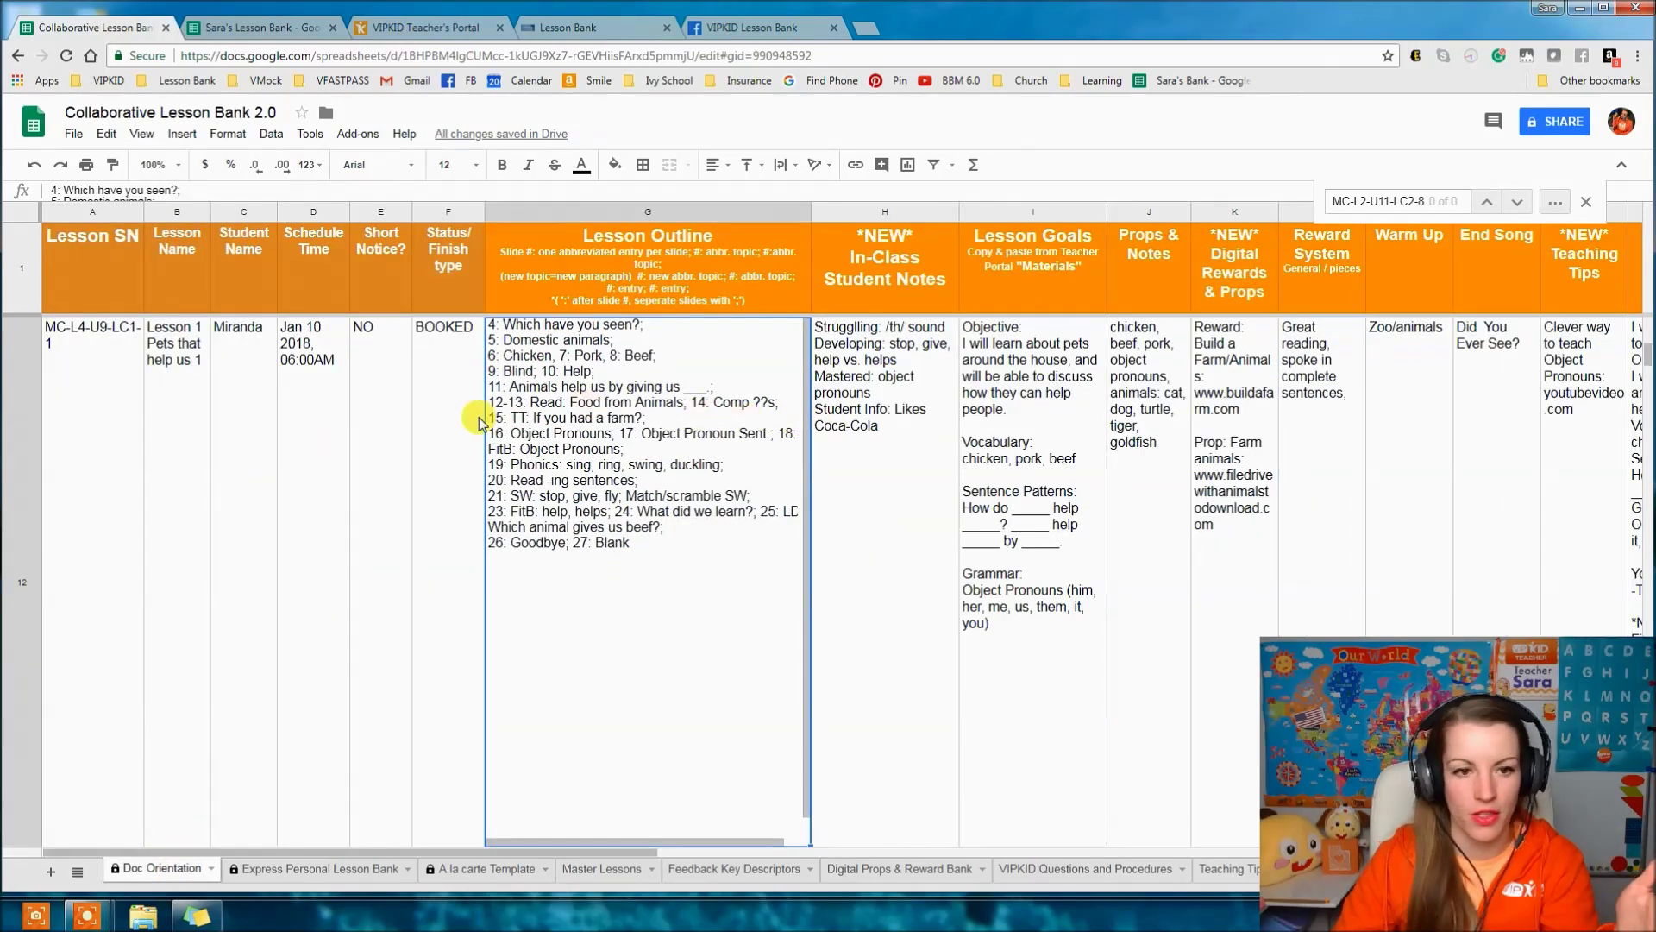
scroll(414, 406, up, 1)
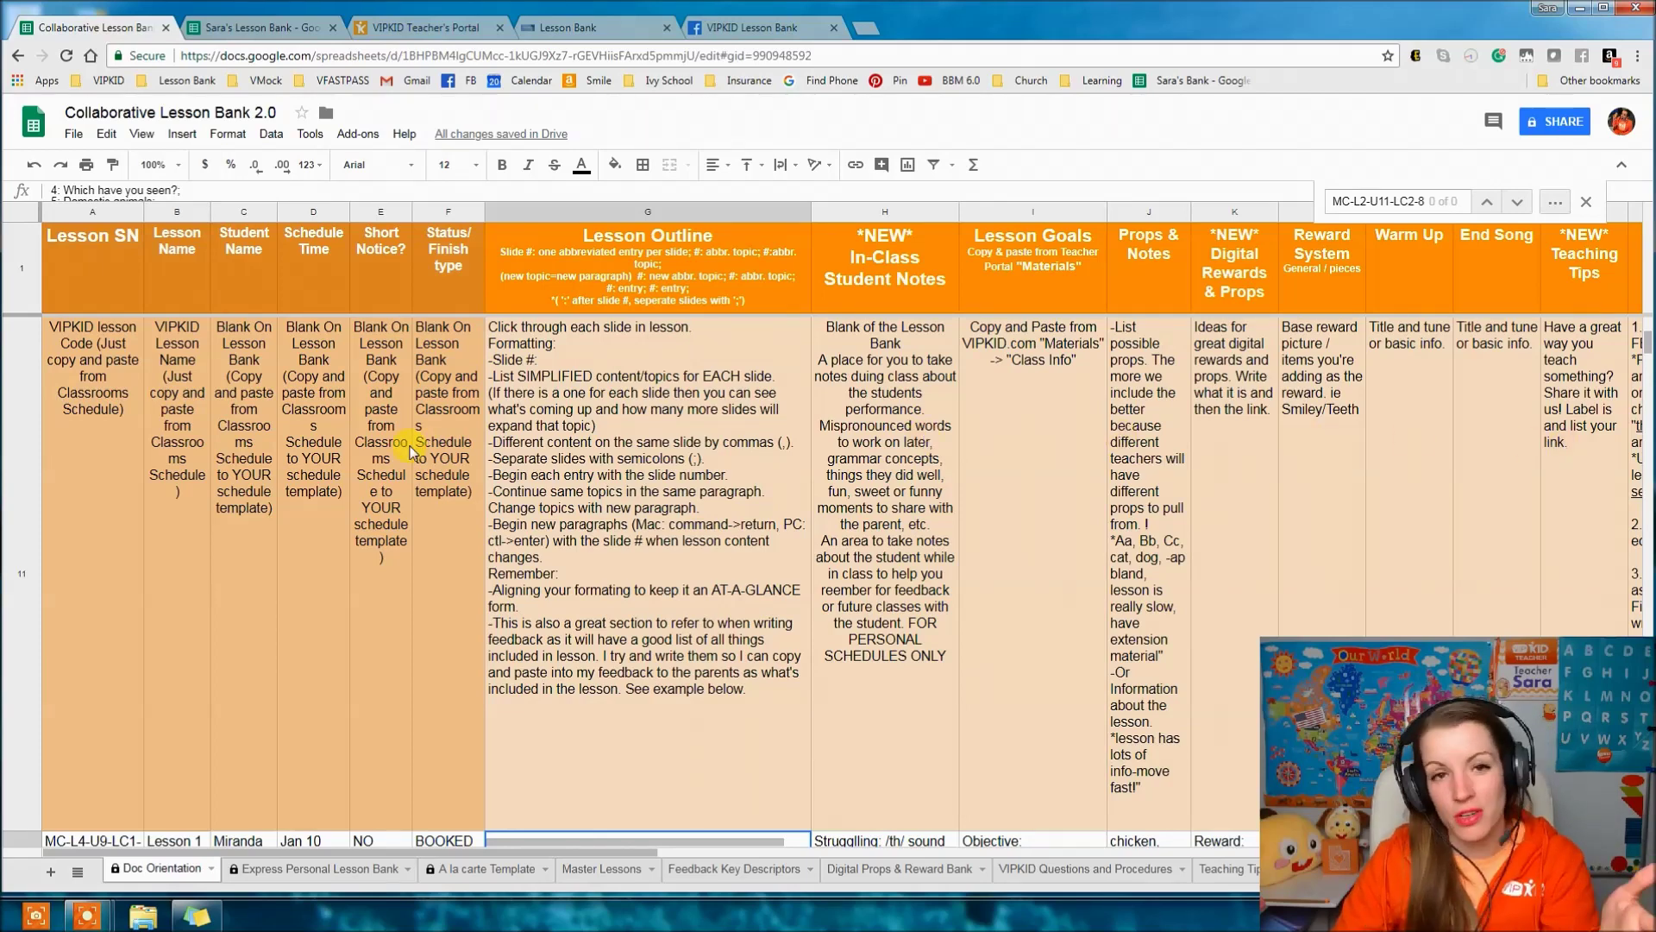
scroll(627, 435, down, 1)
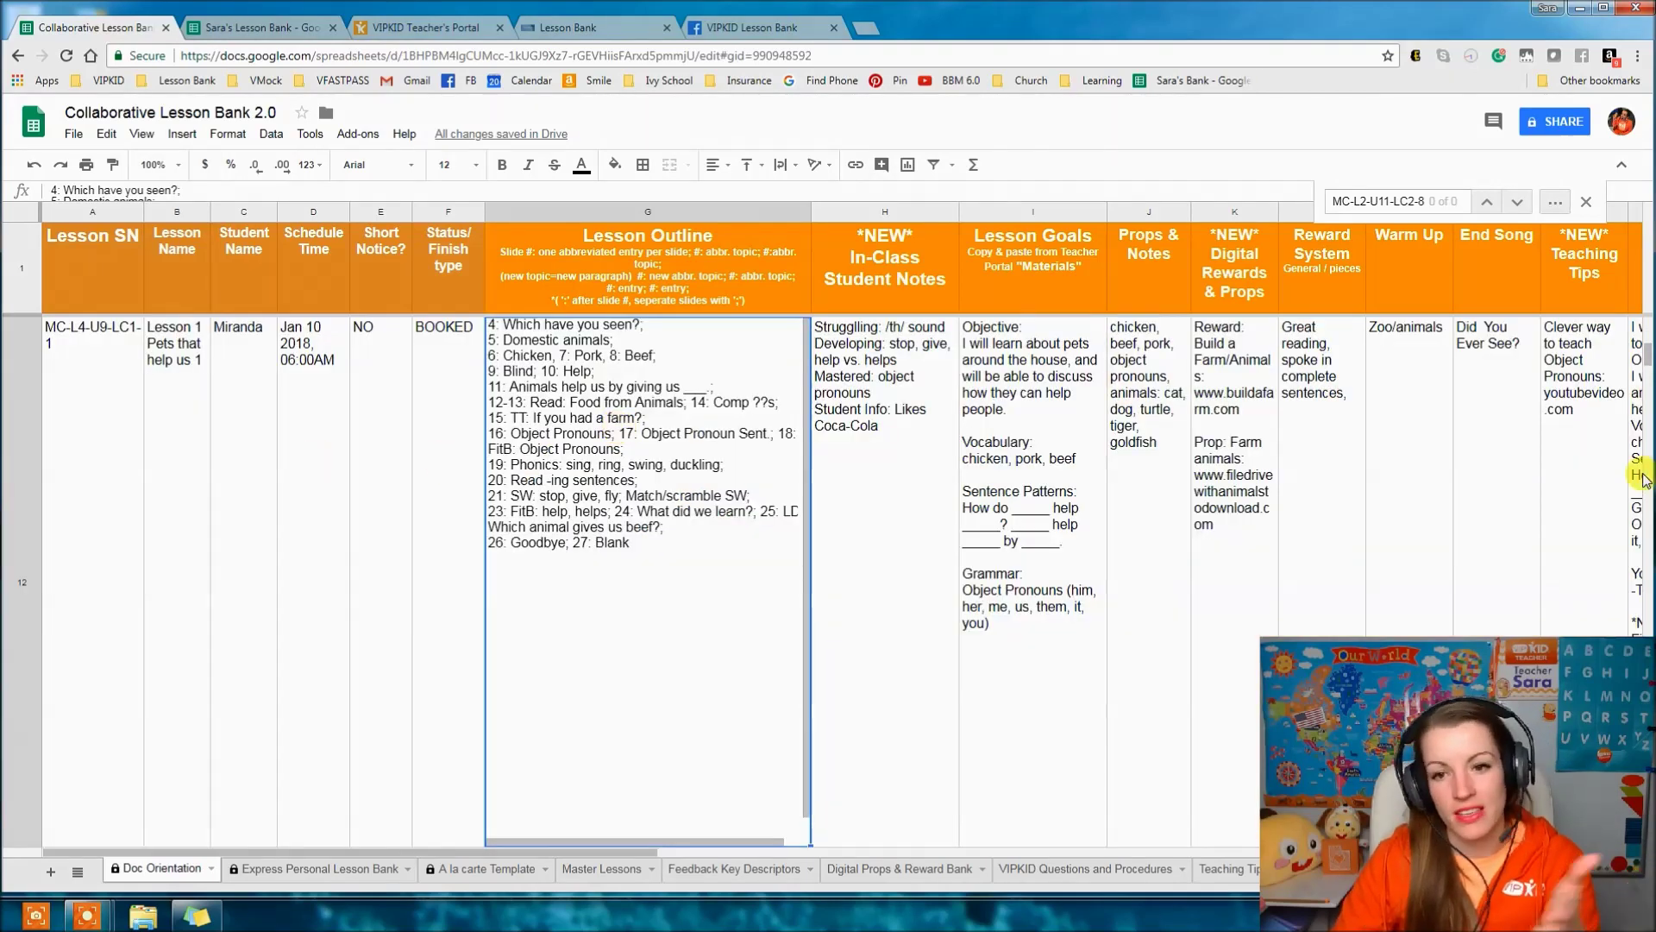
click(1083, 450)
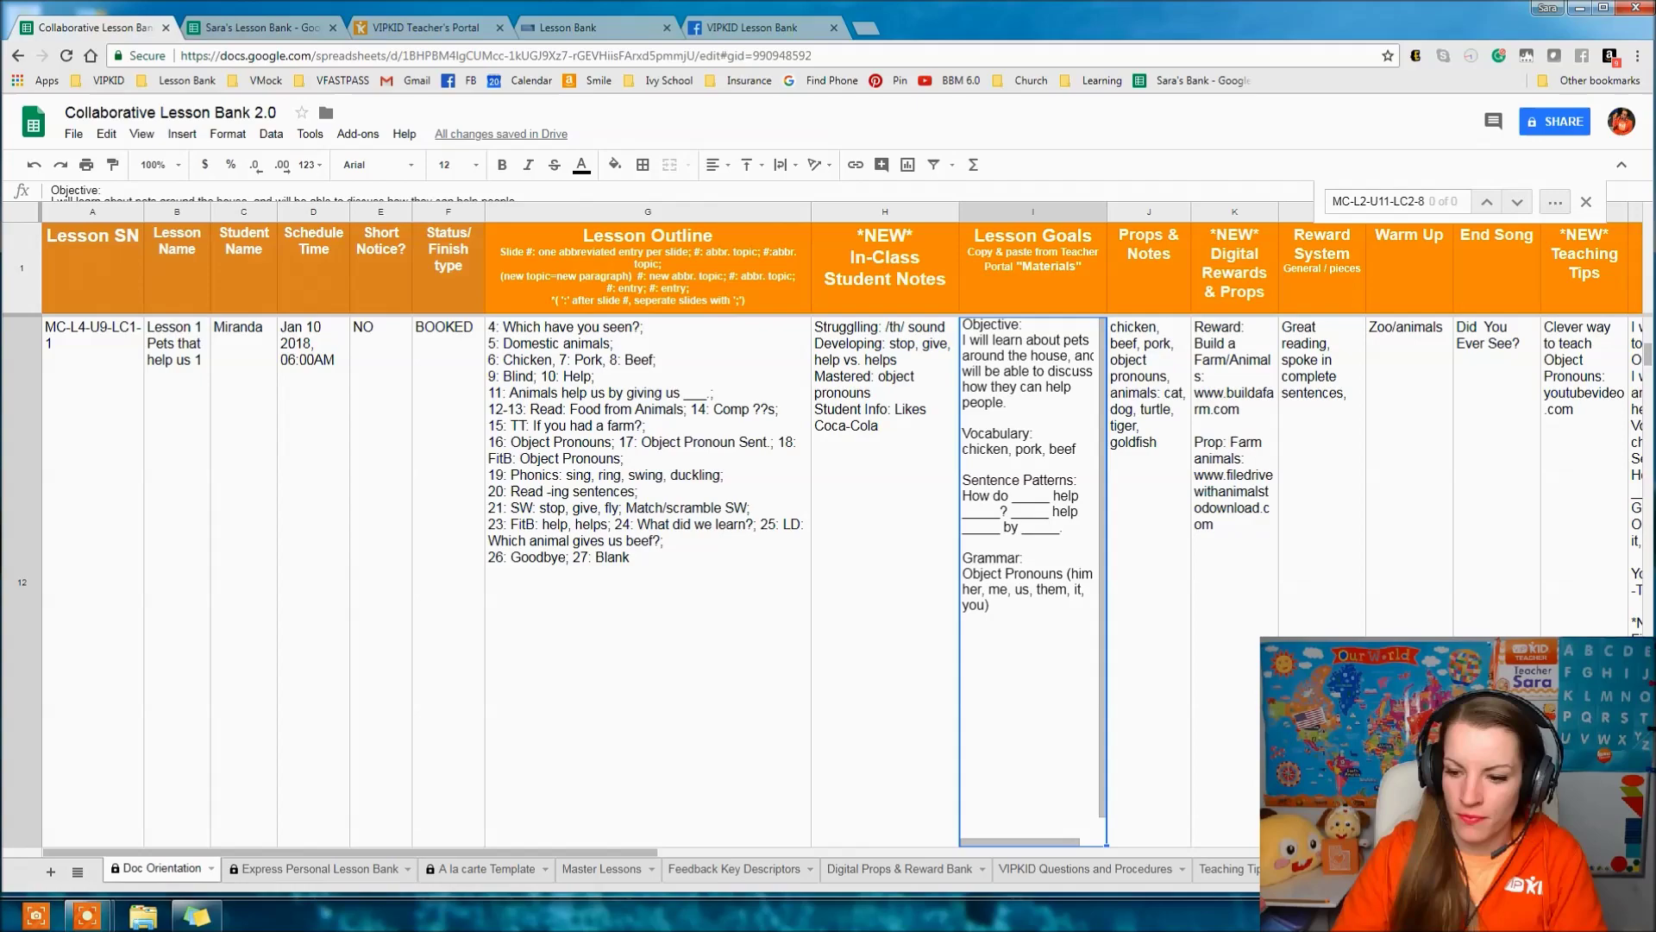
click(86, 914)
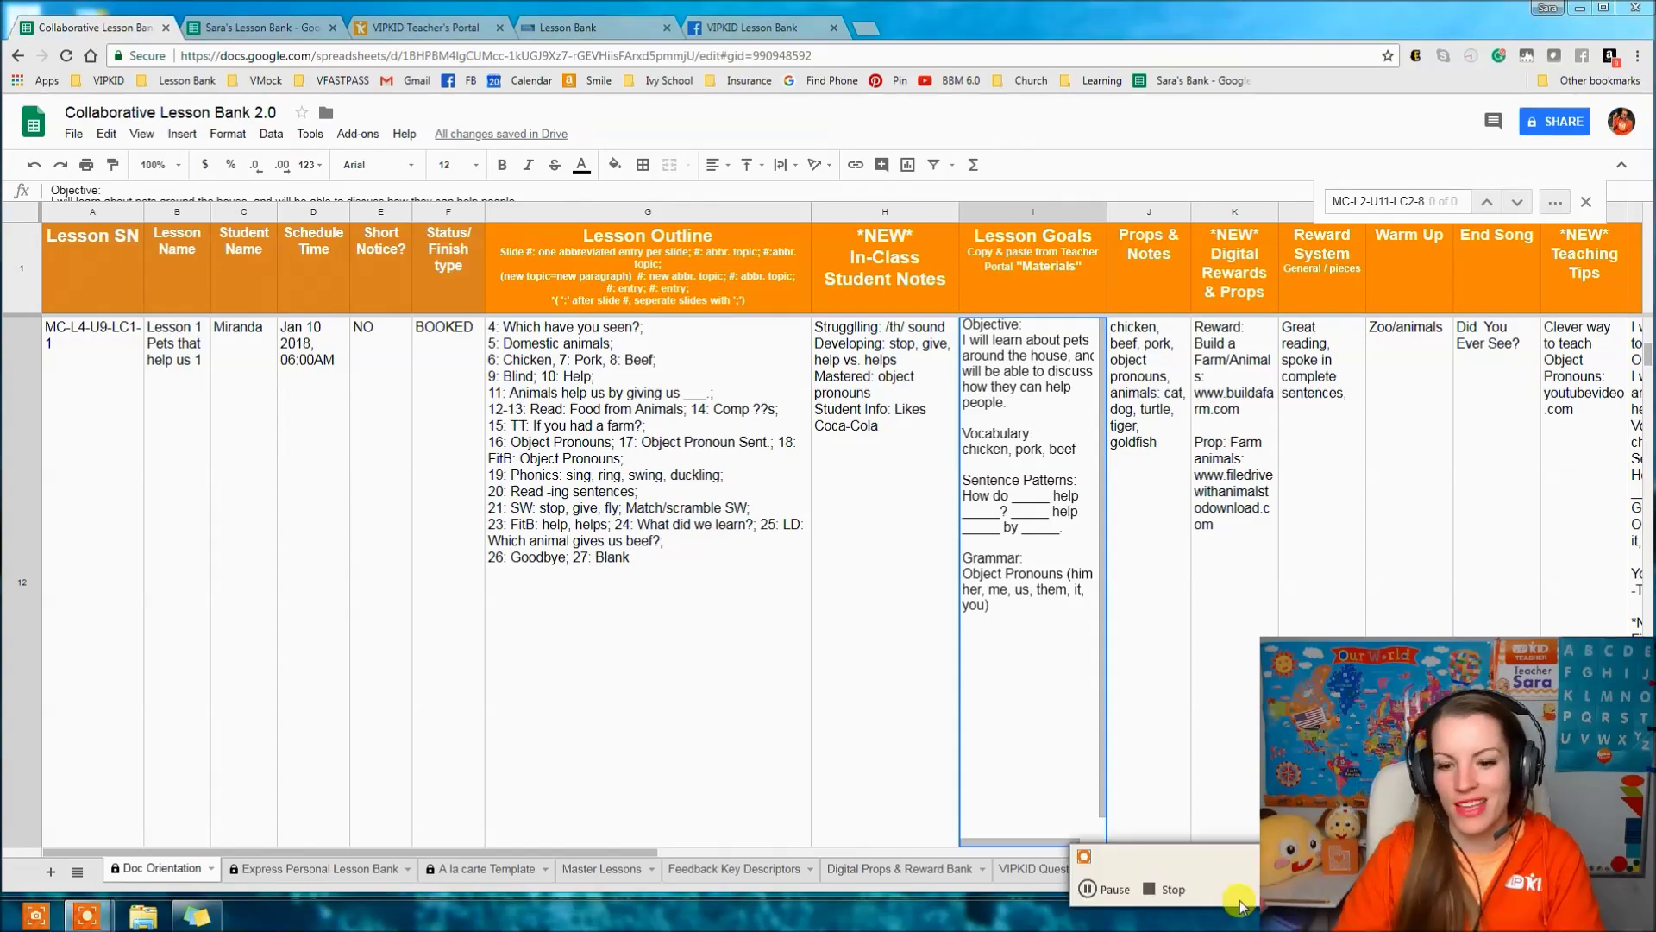